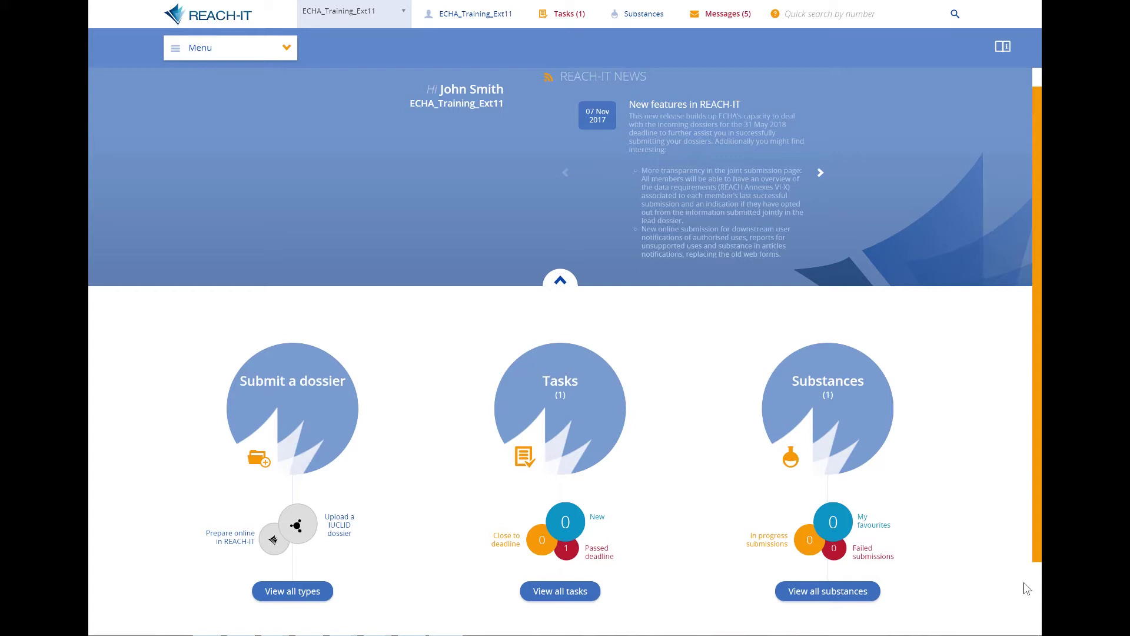
Open the amobarbital joint submission JS_Itex_200-330-7 and confirm preparing an online member registration dossier for it.
{"action": "left_click", "coordinate": [278, 53]}
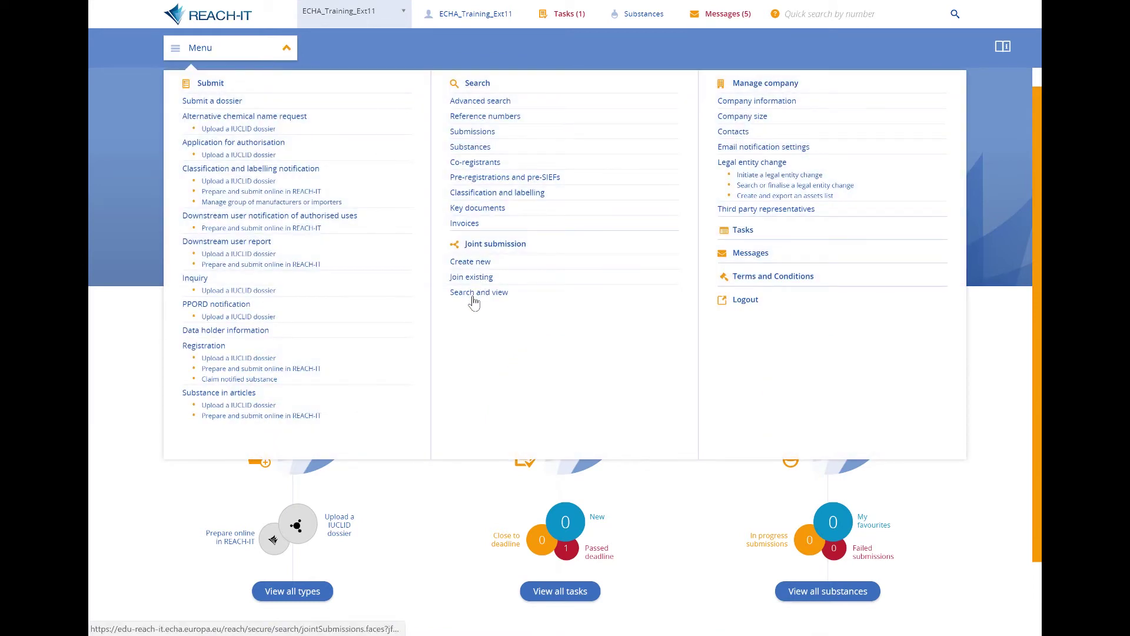
{"action": "left_click", "coordinate": [474, 299]}
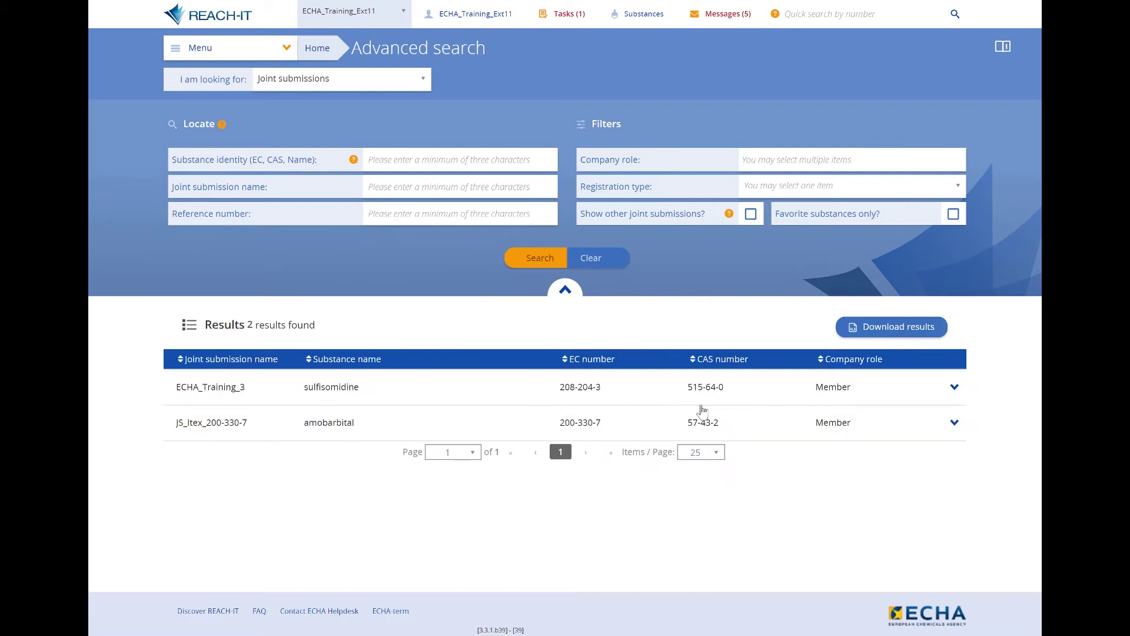
{"action": "left_click", "coordinate": [699, 435]}
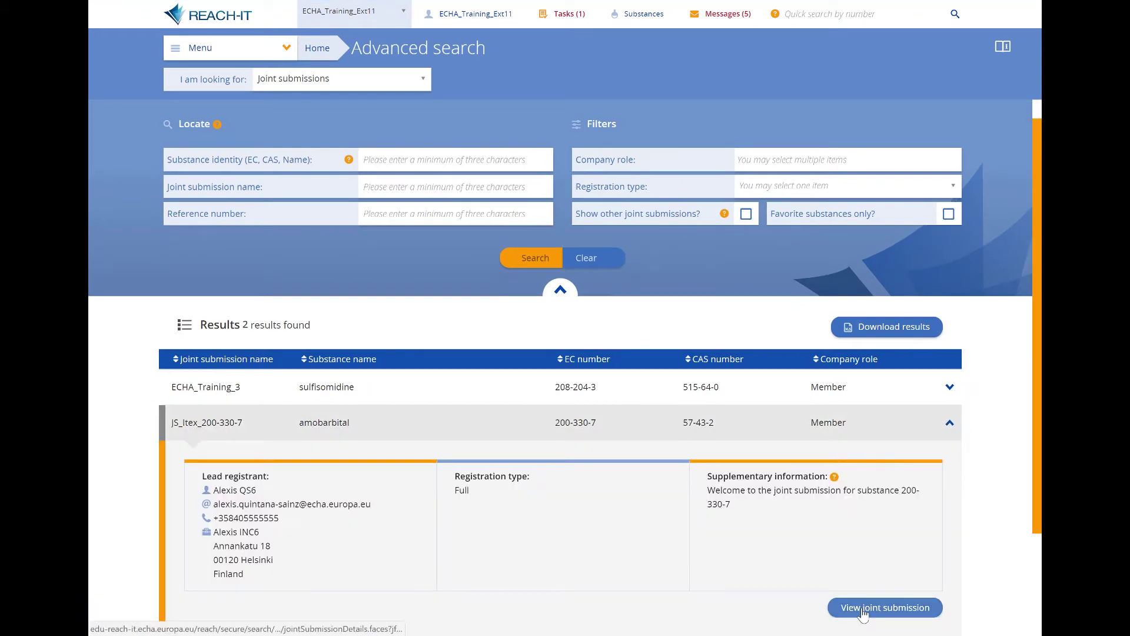
{"action": "left_click", "coordinate": [864, 612]}
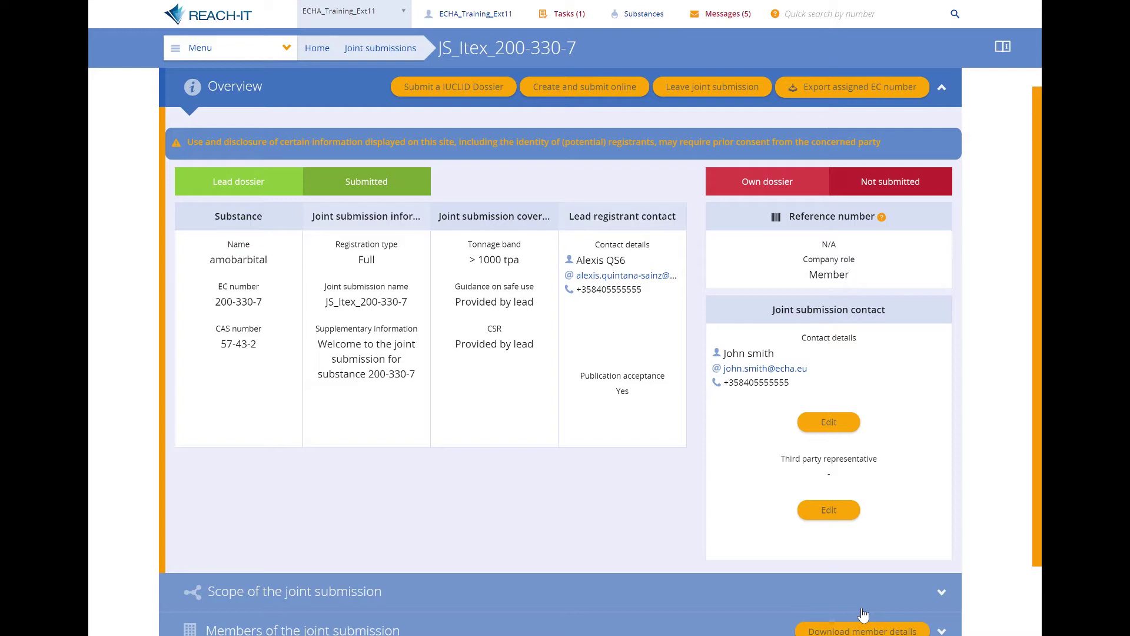
{"action": "left_click", "coordinate": [569, 86]}
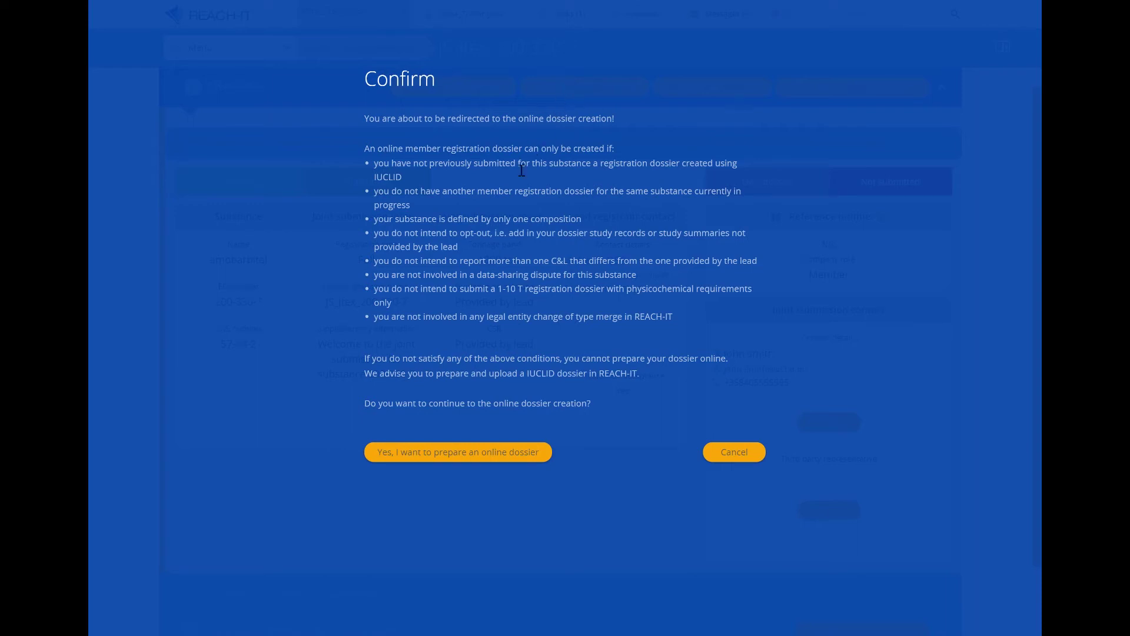
{"action": "left_click", "coordinate": [504, 451]}
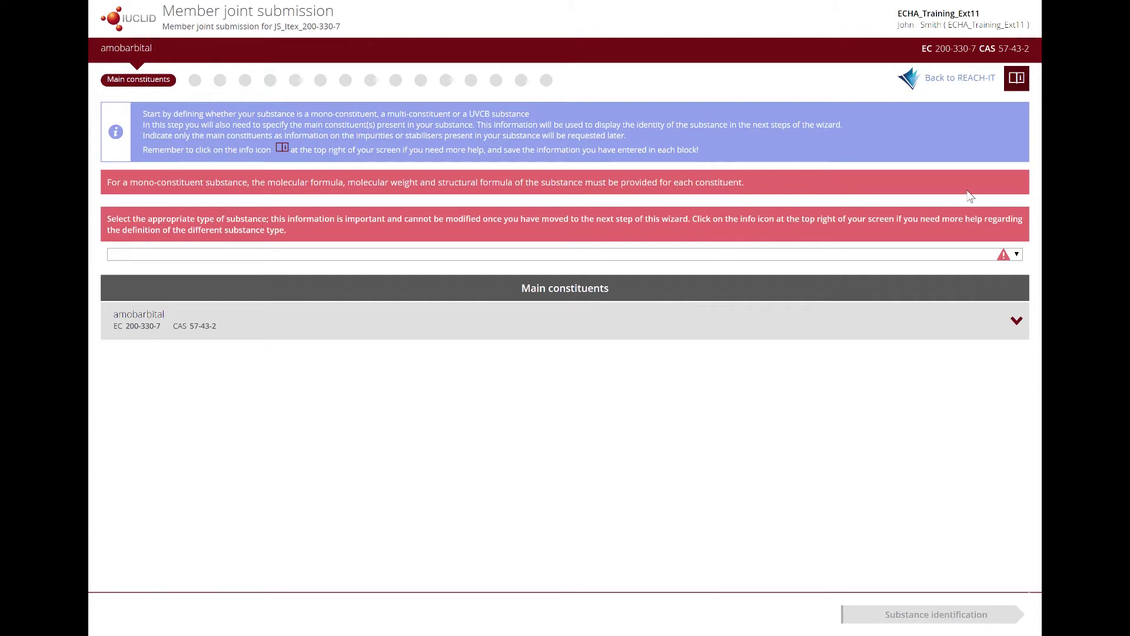
View the wizard's help for the Main constituents step in english (en), including its language choices, and close it.
{"action": "left_click", "coordinate": [1017, 79]}
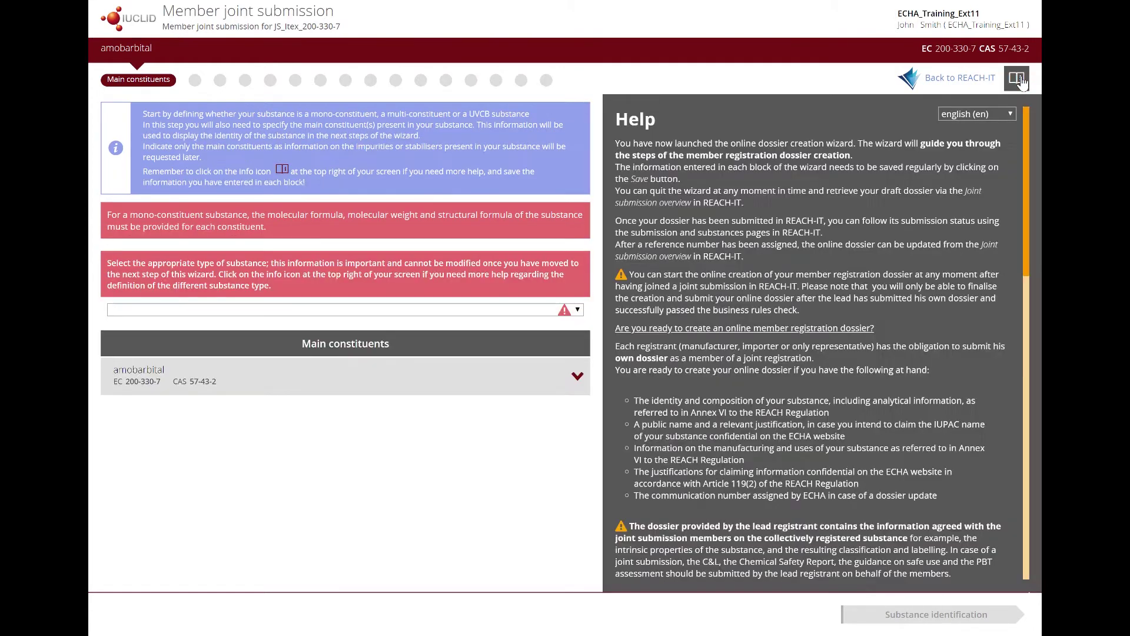
{"action": "left_click", "coordinate": [1001, 120]}
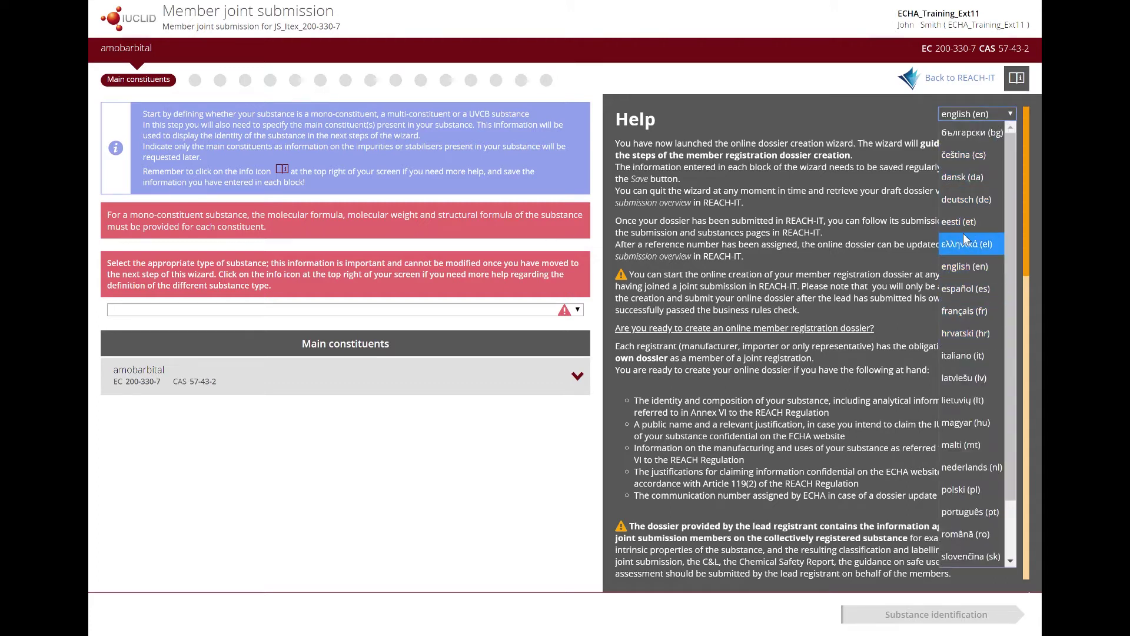
{"action": "left_click", "coordinate": [965, 266]}
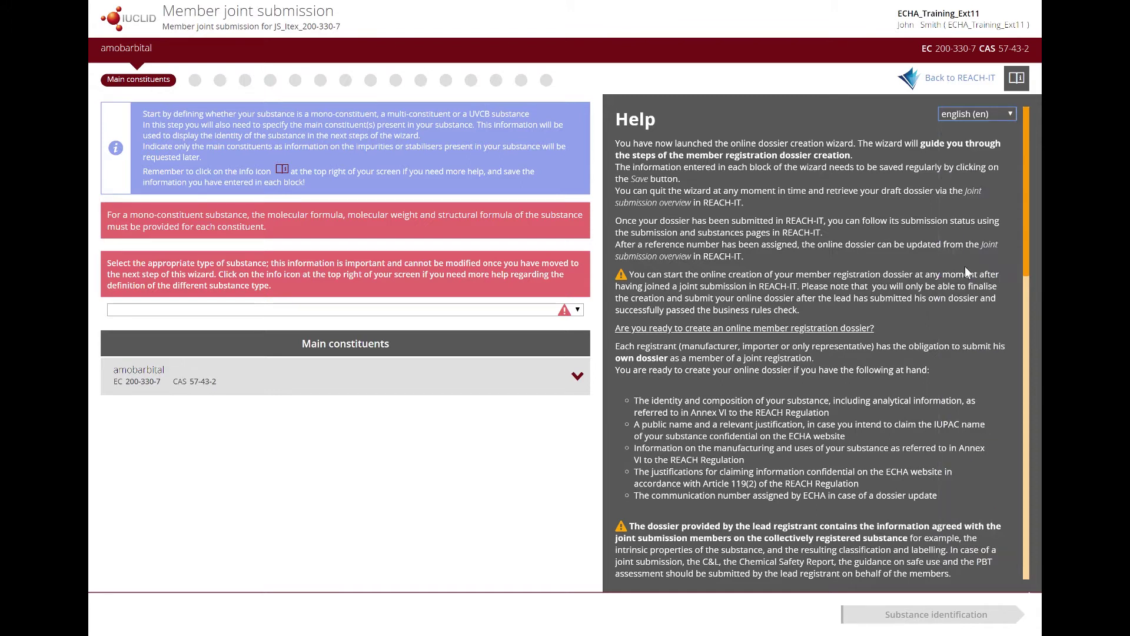
{"action": "left_click", "coordinate": [1017, 78]}
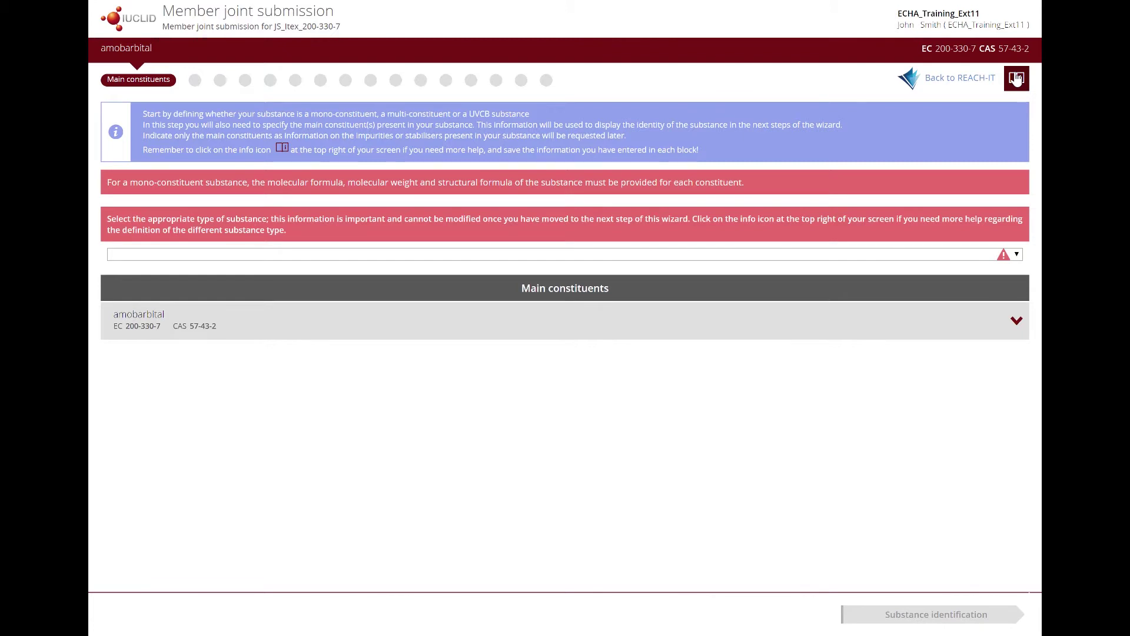
Define the substance as well-defined (mono-constituent or multi-constituent) and set the amobarbital constituent's molecular weight to 345 without a prefix.
{"action": "left_click", "coordinate": [1017, 254]}
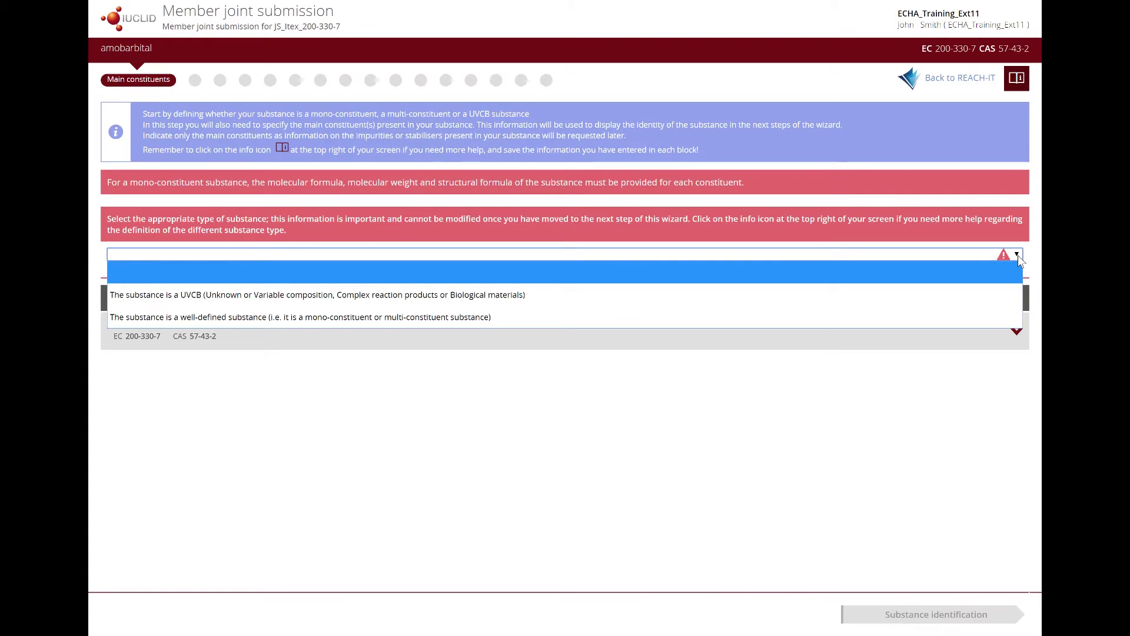
{"action": "left_click", "coordinate": [993, 316]}
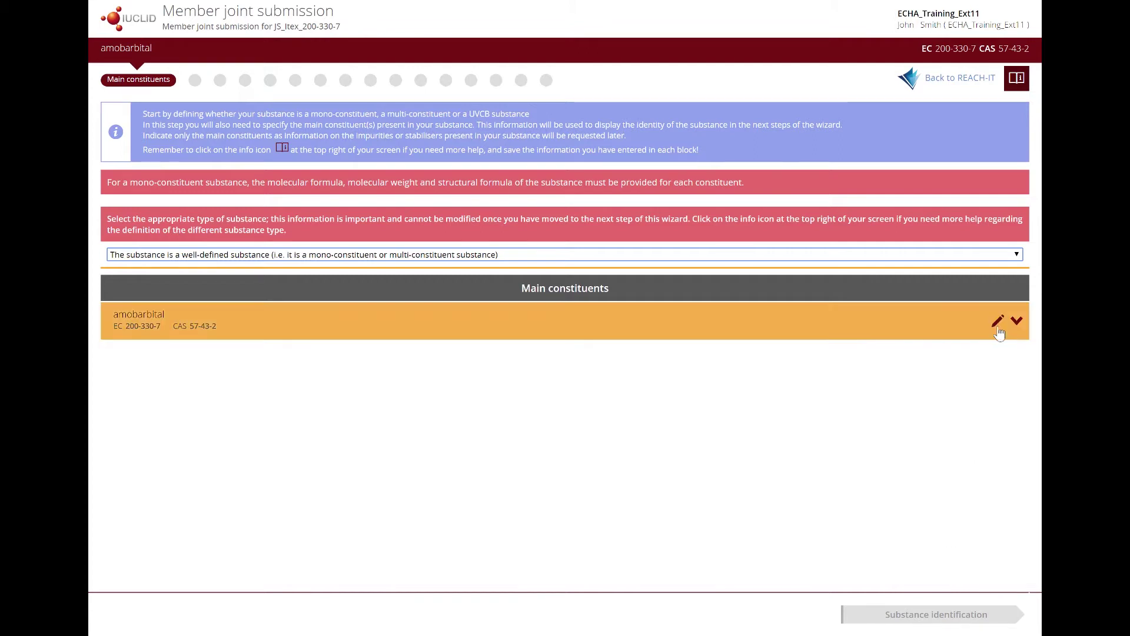
{"action": "left_click", "coordinate": [998, 322]}
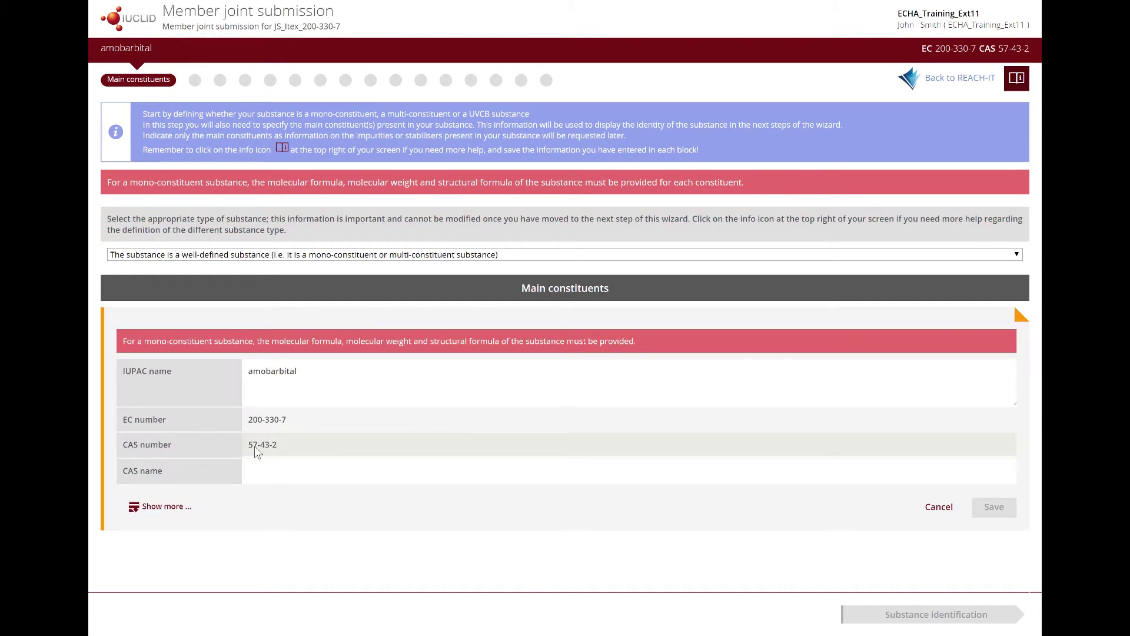
{"action": "left_click", "coordinate": [170, 516]}
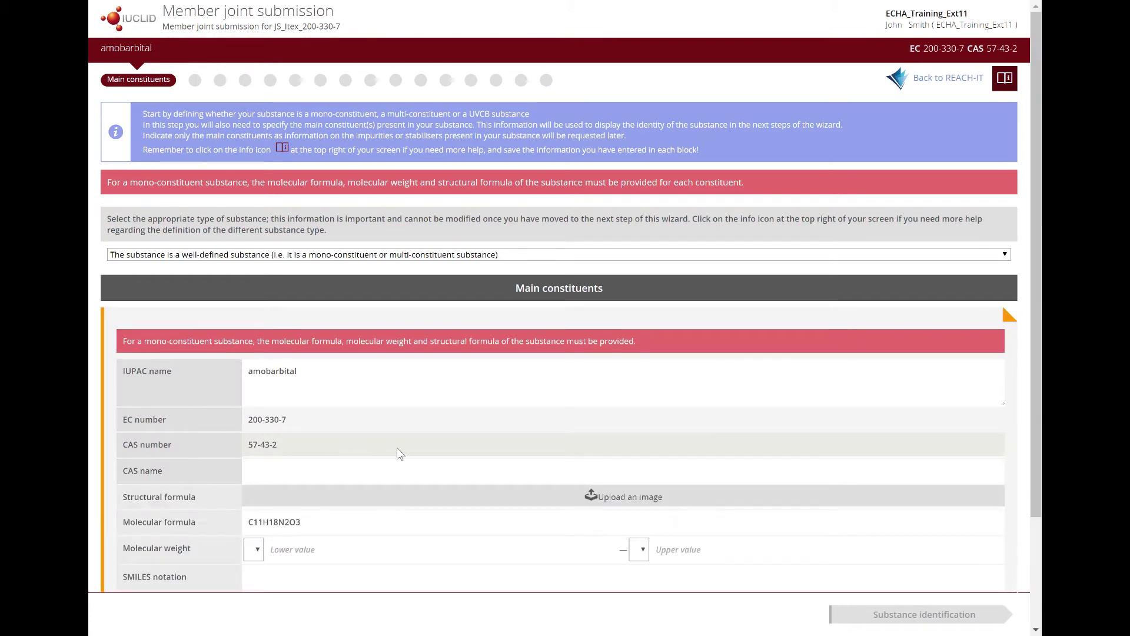
{"action": "scroll", "coordinate": [397, 447], "scroll_direction": "down", "scroll_amount": 2}
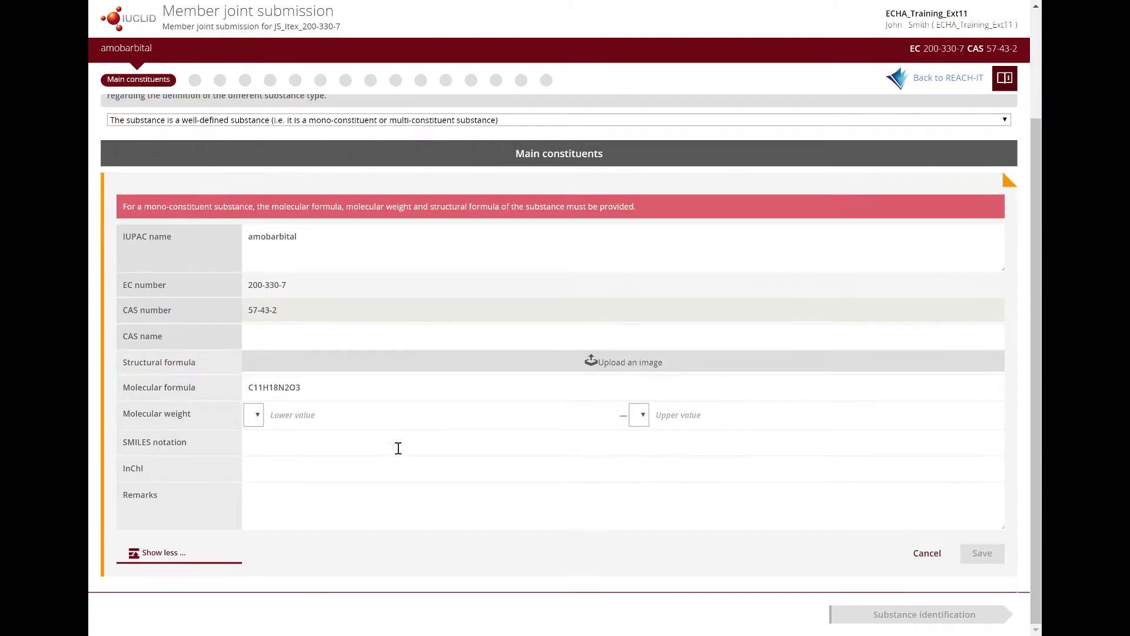
{"action": "left_click", "coordinate": [257, 415]}
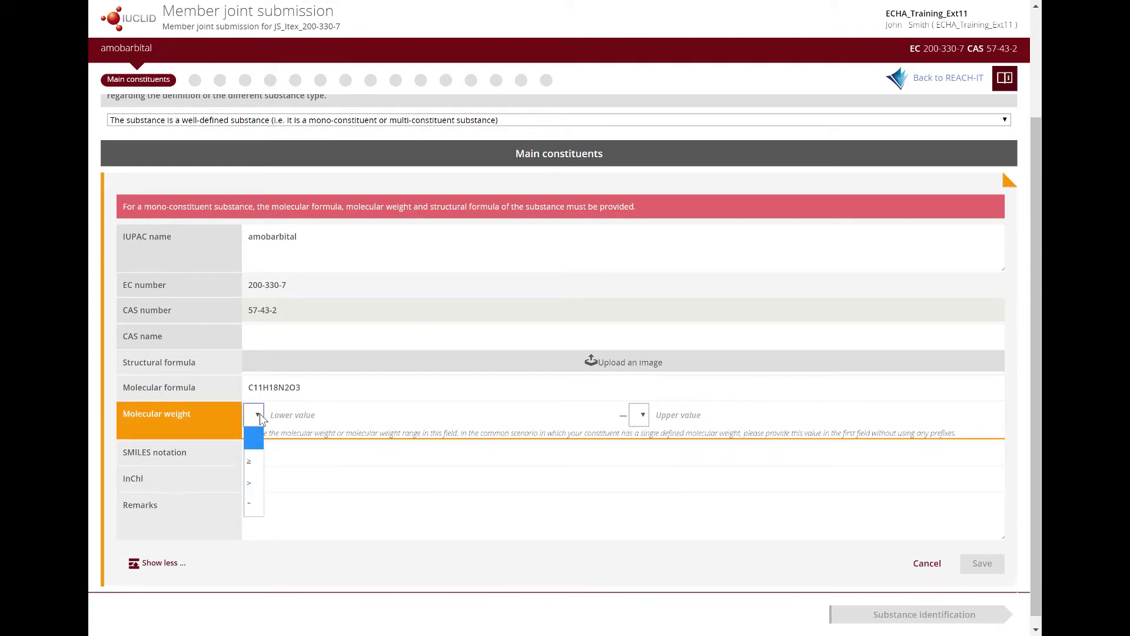
{"action": "left_click", "coordinate": [308, 416]}
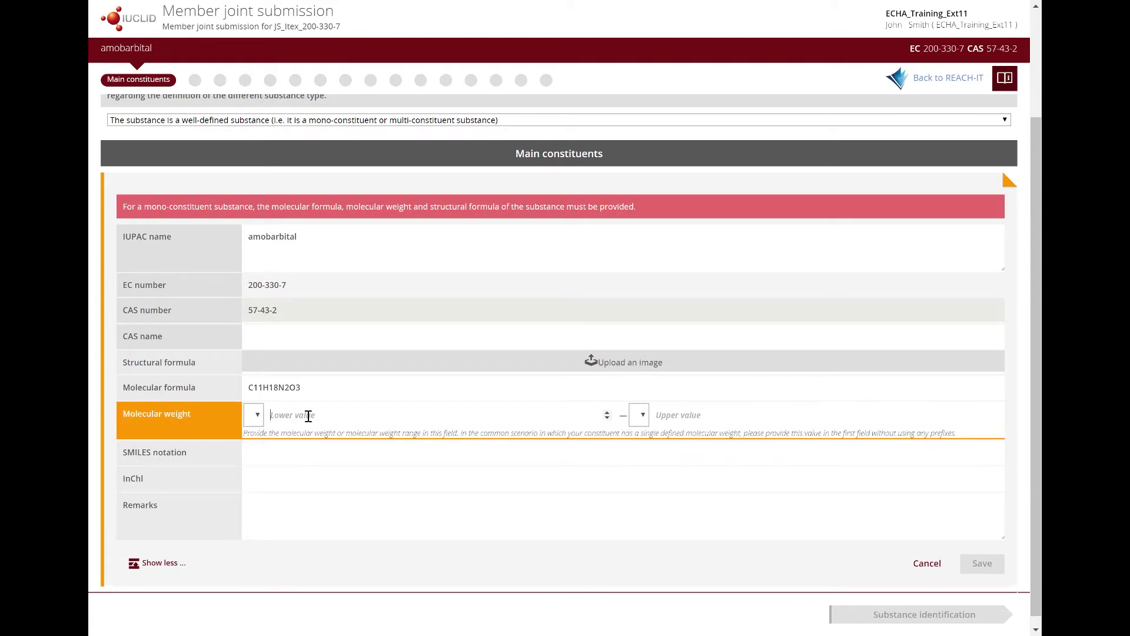
{"action": "type", "text": "345"}
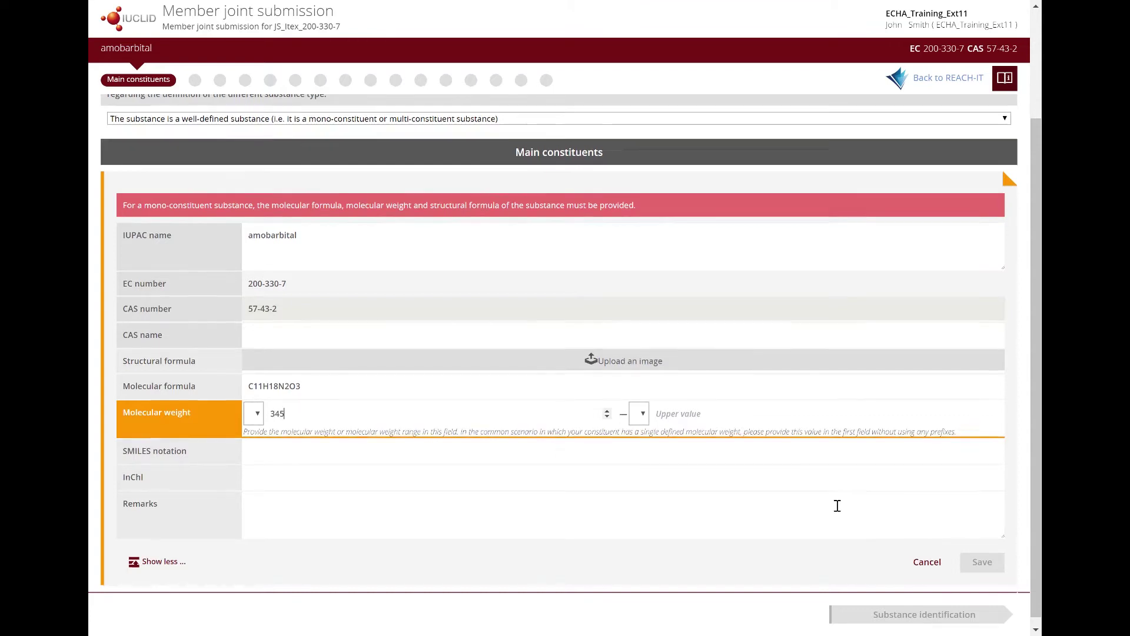
Upload amobarbital.jpg as the constituent's structural formula and save the constituent.
{"action": "scroll", "coordinate": [837, 506], "scroll_direction": "down", "scroll_amount": 1}
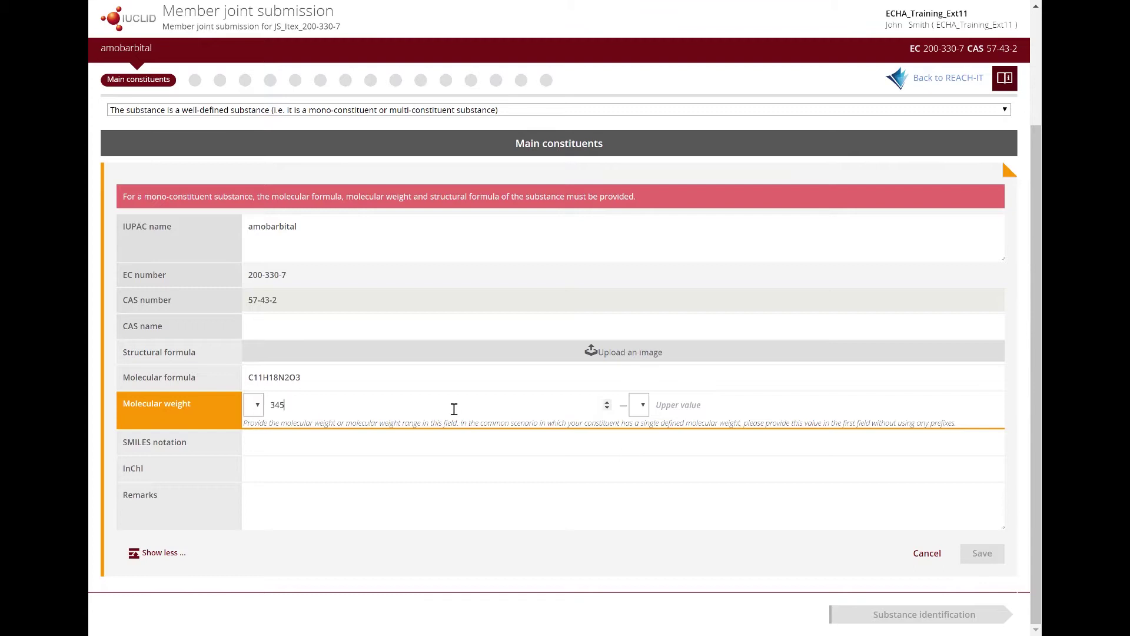
{"action": "left_click", "coordinate": [616, 356]}
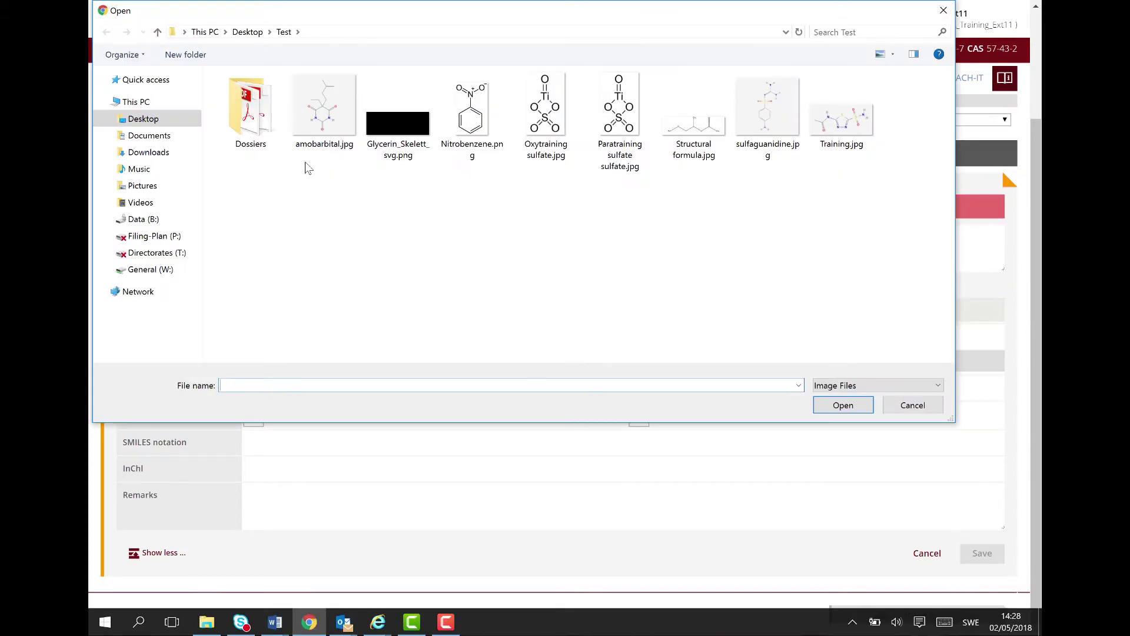
{"action": "left_click", "coordinate": [328, 113]}
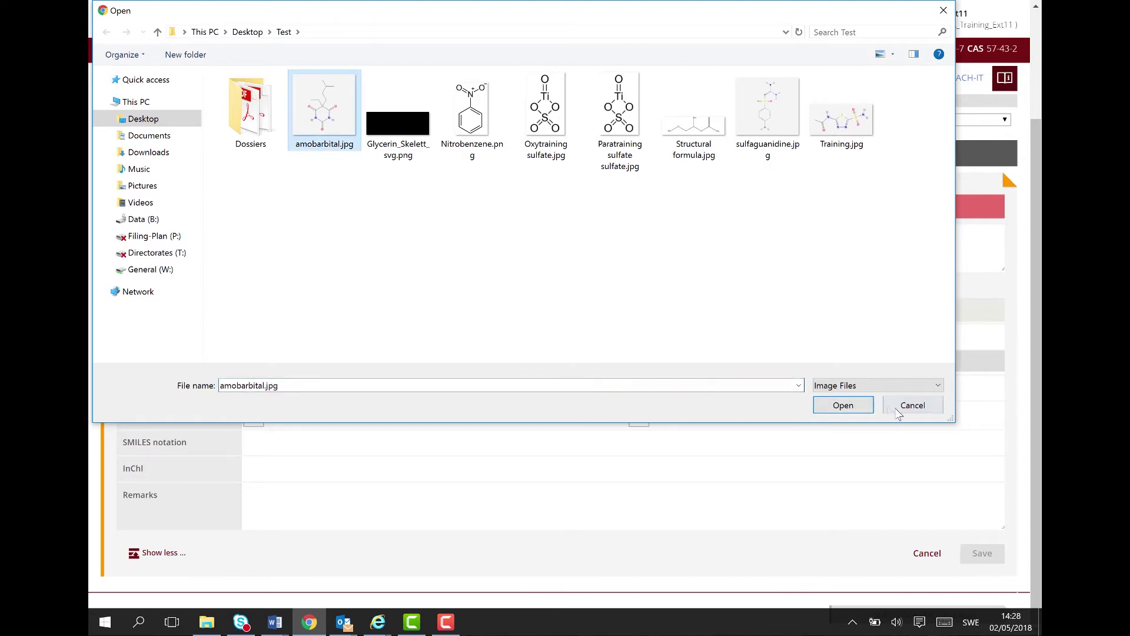
{"action": "left_click", "coordinate": [843, 404]}
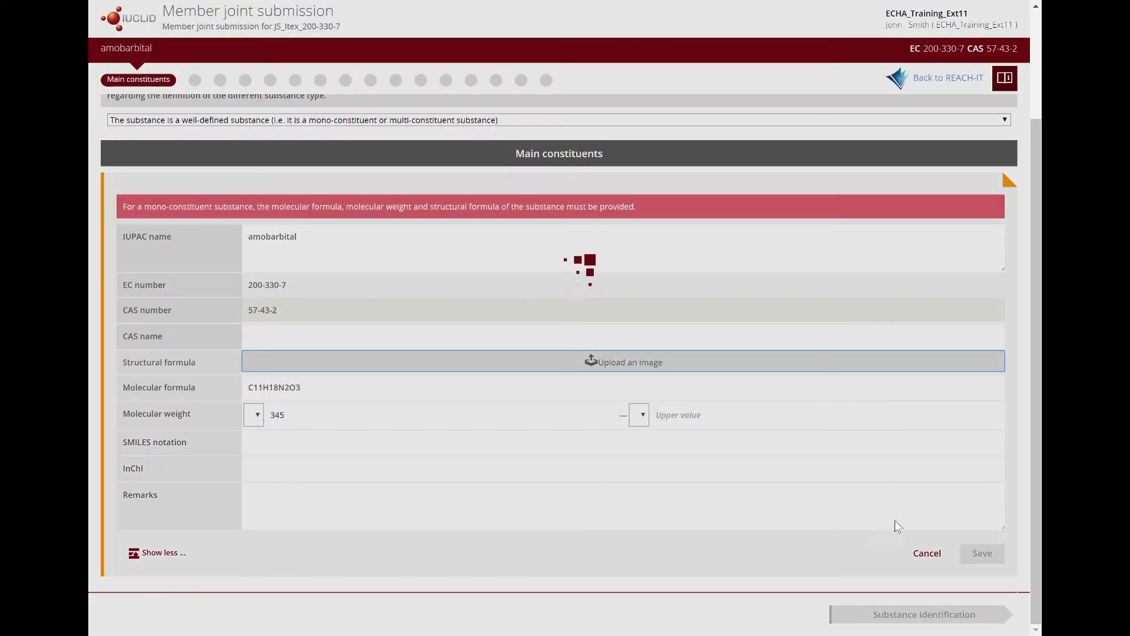
{"action": "scroll", "coordinate": [918, 478], "scroll_direction": "down", "scroll_amount": 3}
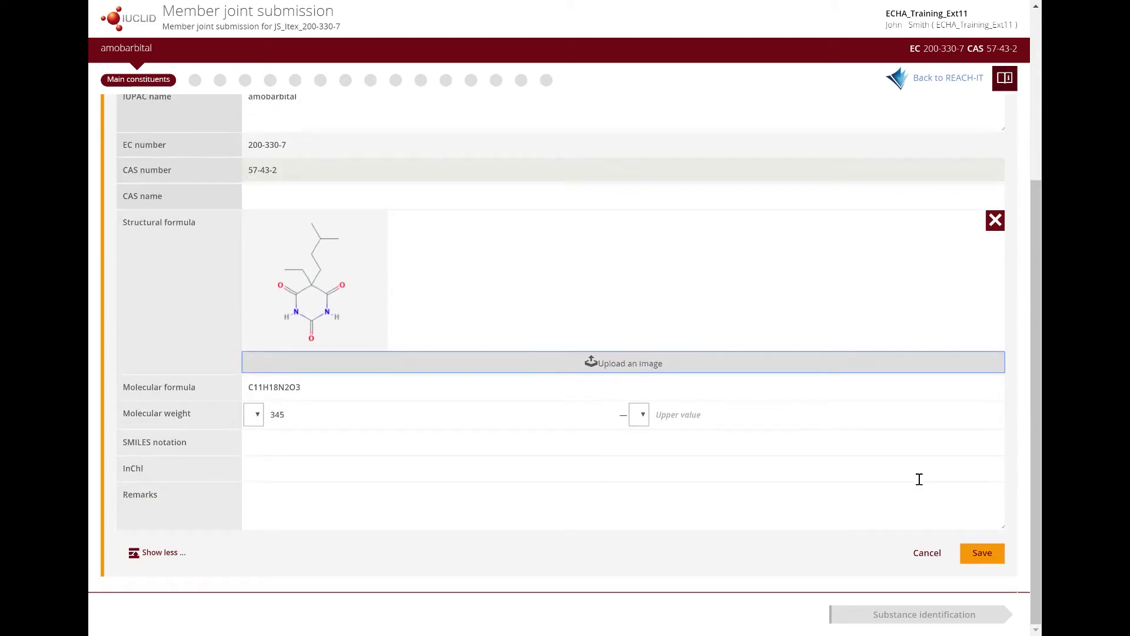
{"action": "left_click", "coordinate": [982, 553]}
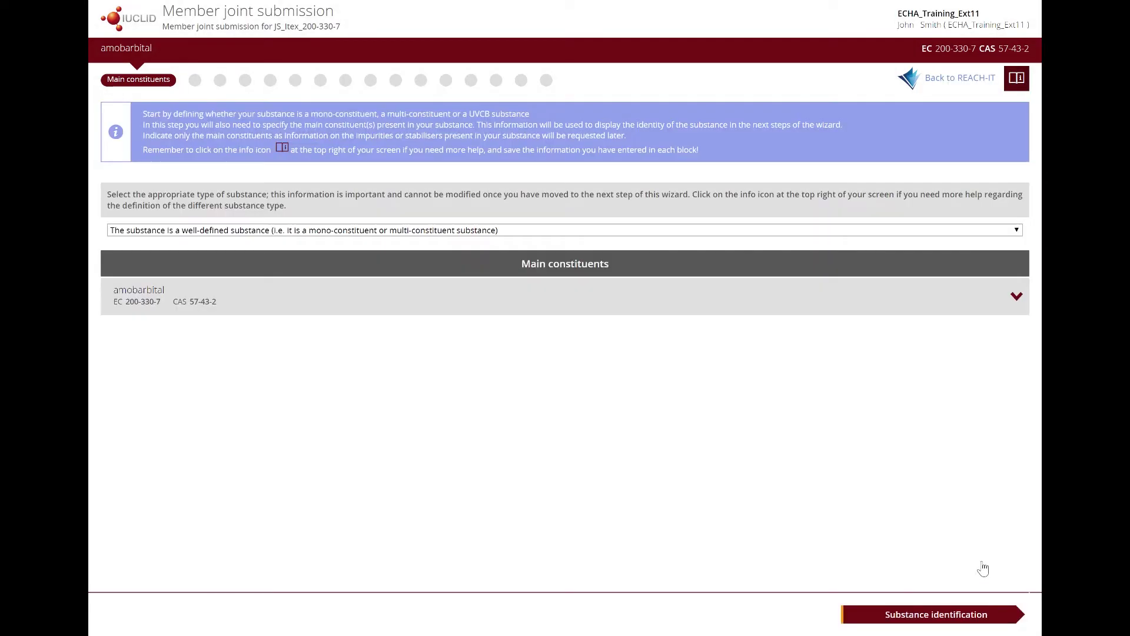
Review the amobarbital details in the Substance identification step and continue to Trade name and other identifiers.
{"action": "left_click", "coordinate": [935, 614]}
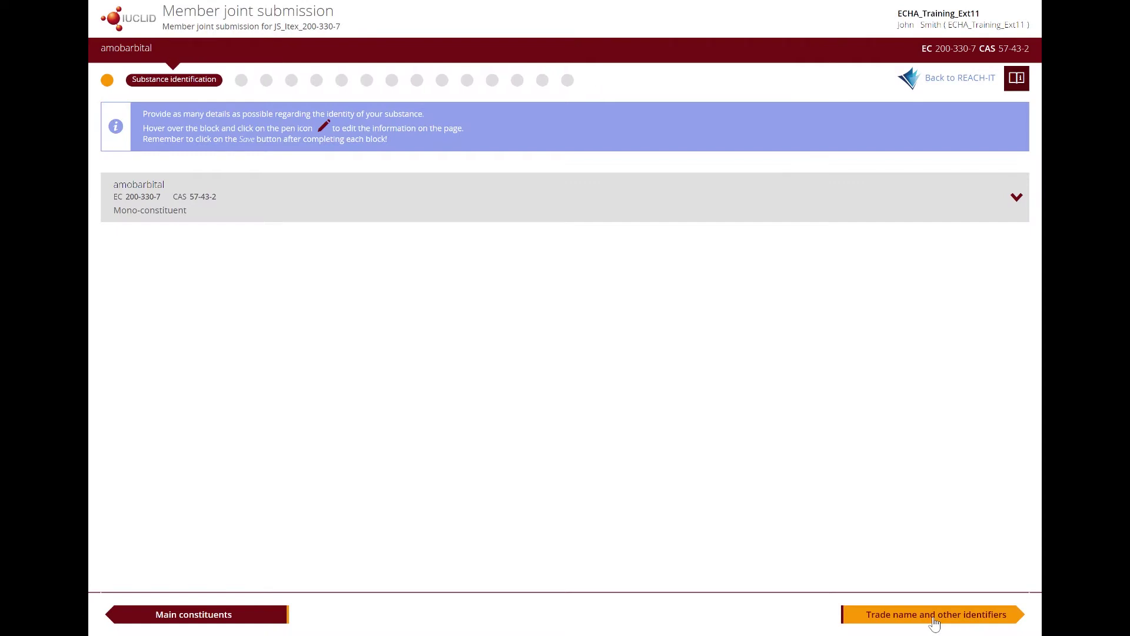
{"action": "left_click", "coordinate": [1016, 198]}
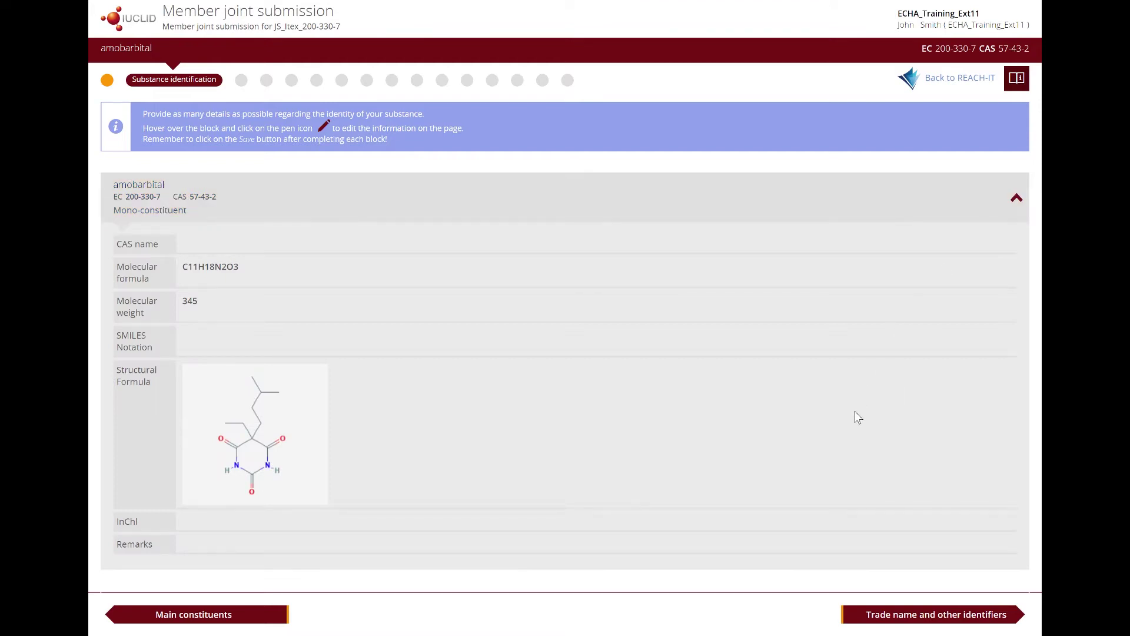
{"action": "left_click", "coordinate": [911, 621]}
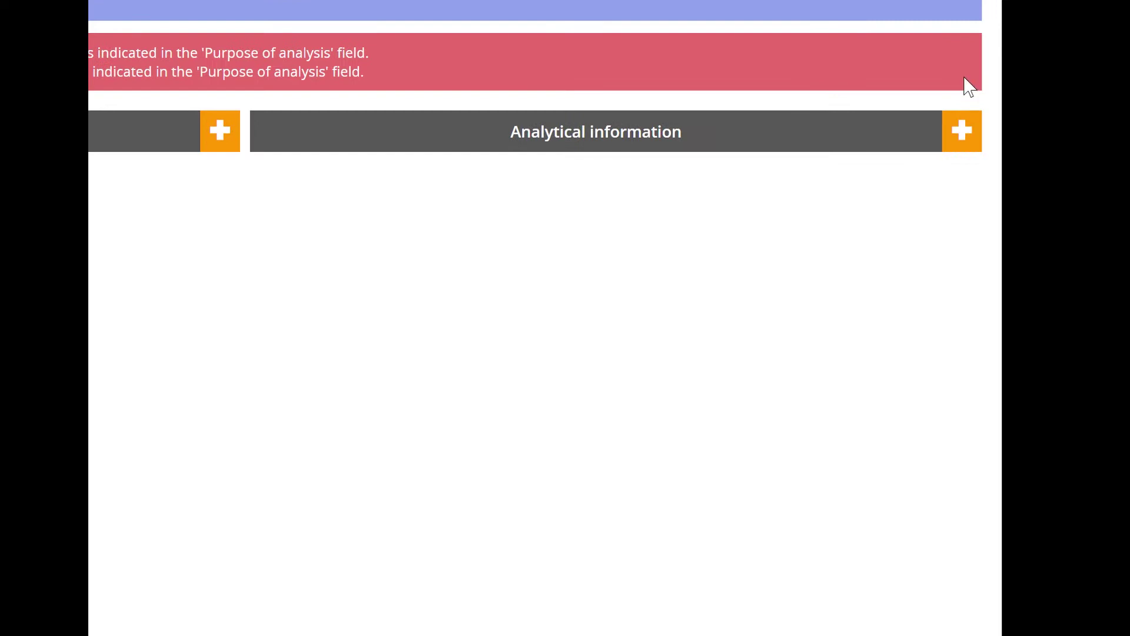
Add an analytical information entry with purpose identification and quantification, analysis type chromatography – GC, and information provided methods and results.
{"action": "left_click", "coordinate": [964, 131]}
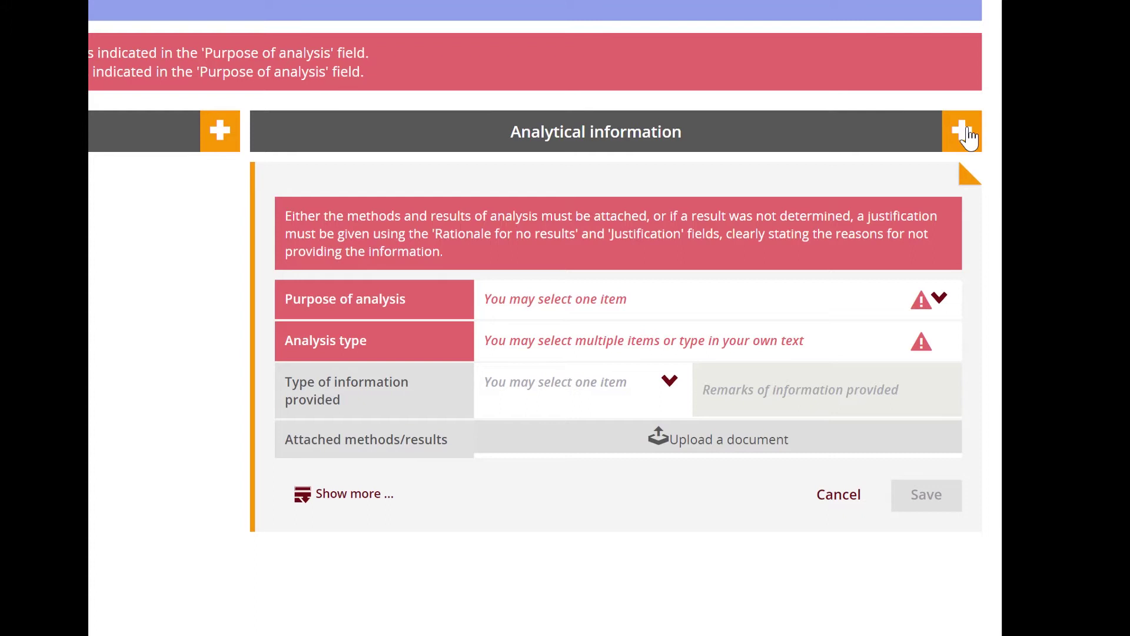
{"action": "left_click", "coordinate": [942, 301]}
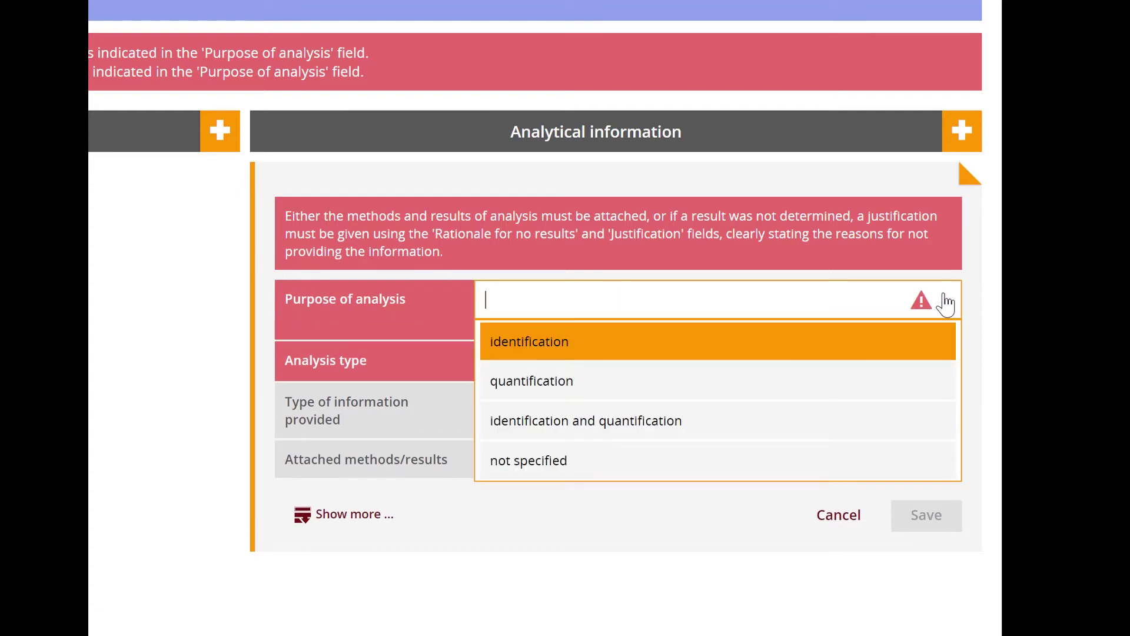
{"action": "left_click", "coordinate": [774, 435]}
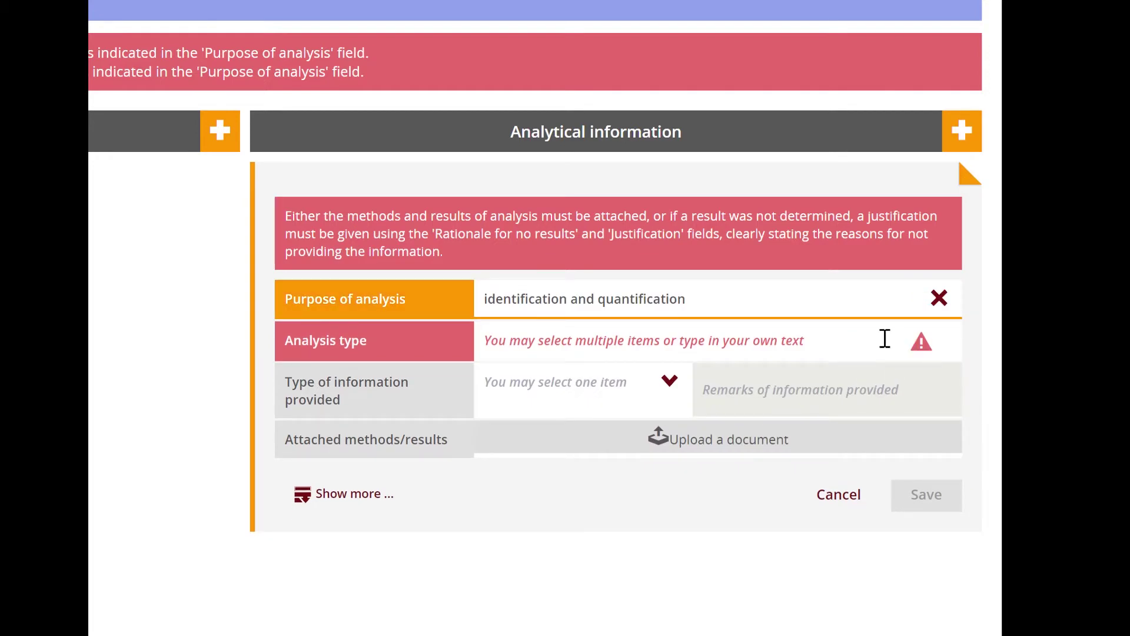
{"action": "left_click", "coordinate": [884, 339]}
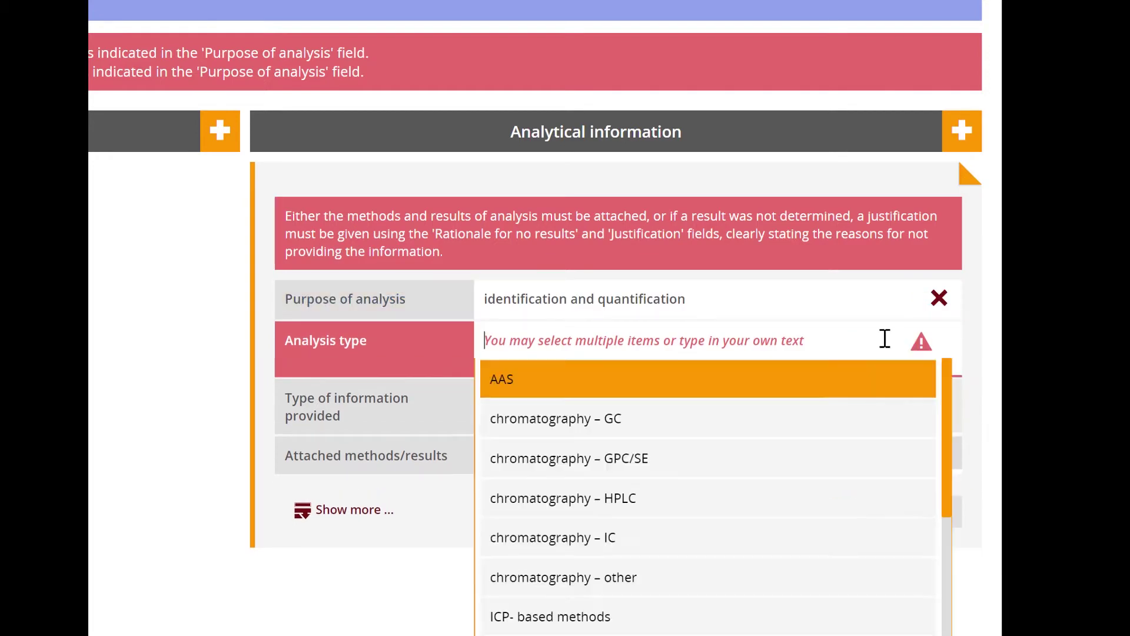
{"action": "left_click", "coordinate": [723, 430]}
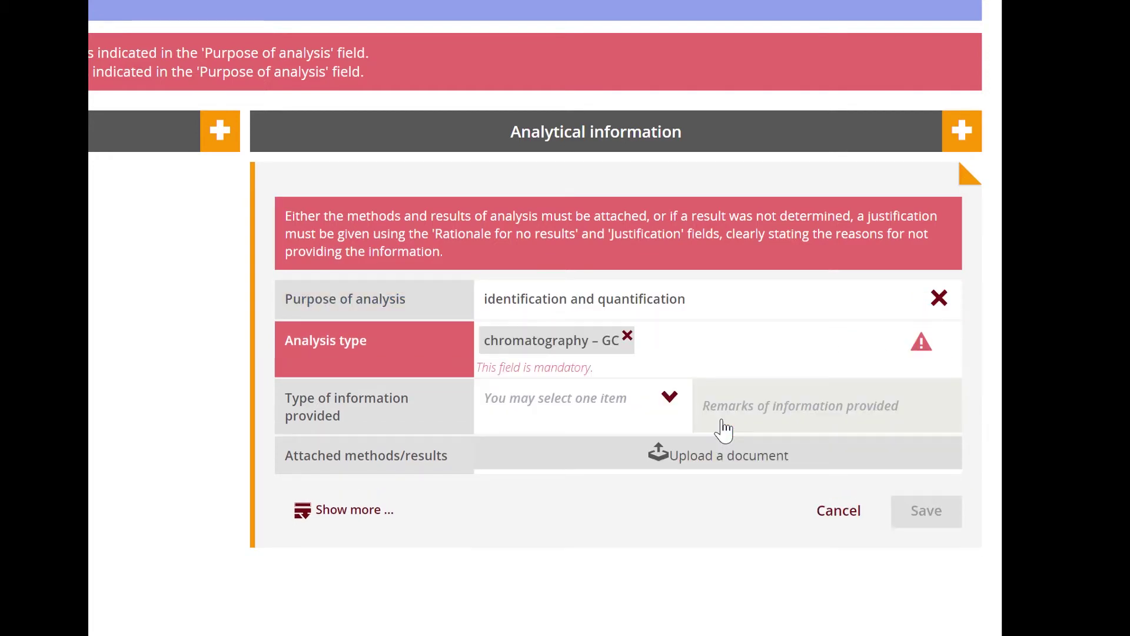
{"action": "left_click", "coordinate": [670, 384]}
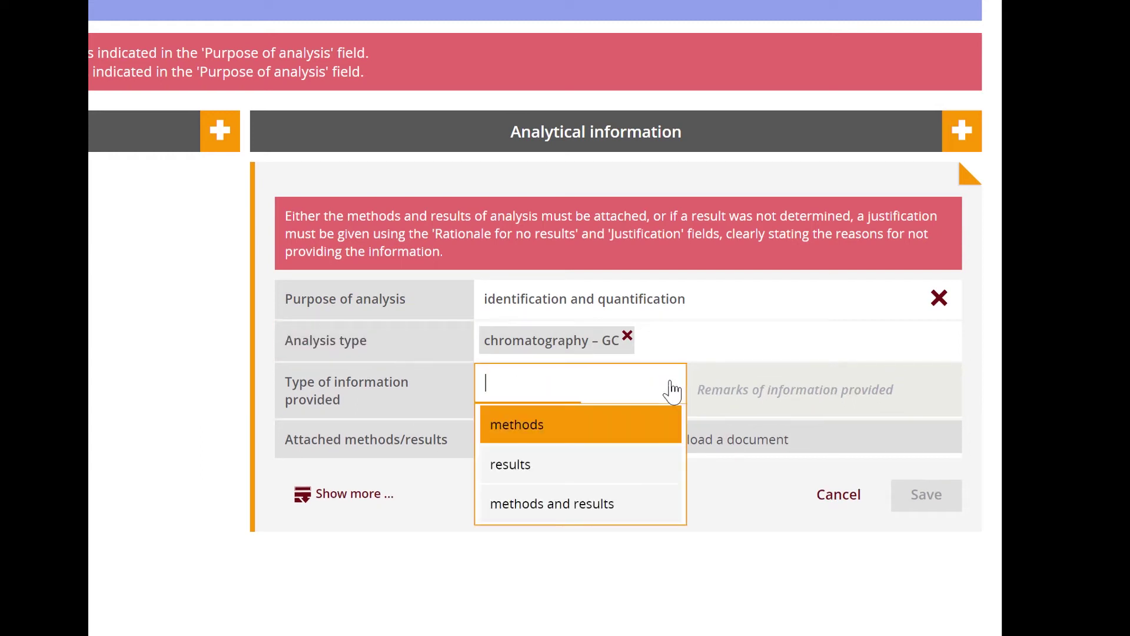
{"action": "left_click", "coordinate": [608, 507]}
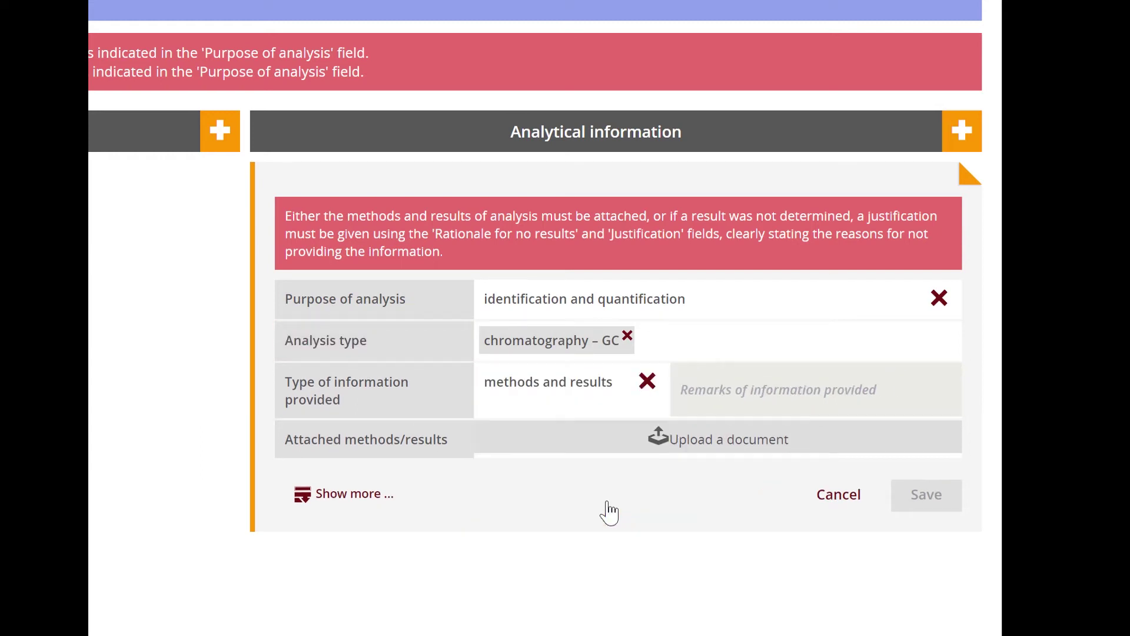
Attach idenetification and quantification.pdf as the methods/results document of the analytical information entry and save the entry.
{"action": "left_click", "coordinate": [699, 442]}
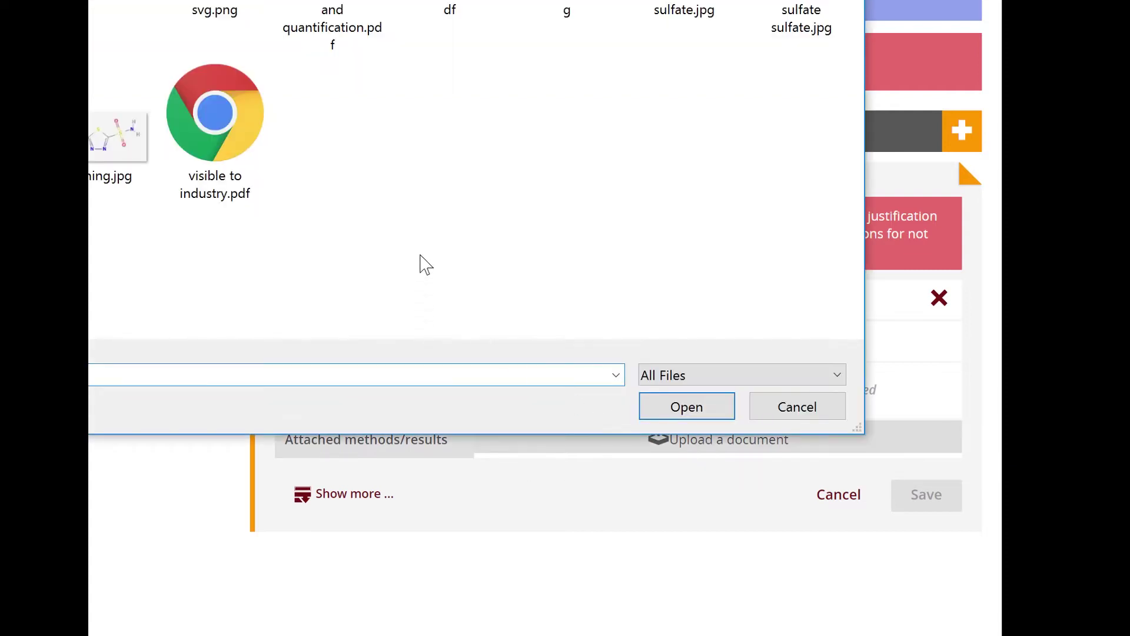
{"action": "left_click", "coordinate": [350, 32]}
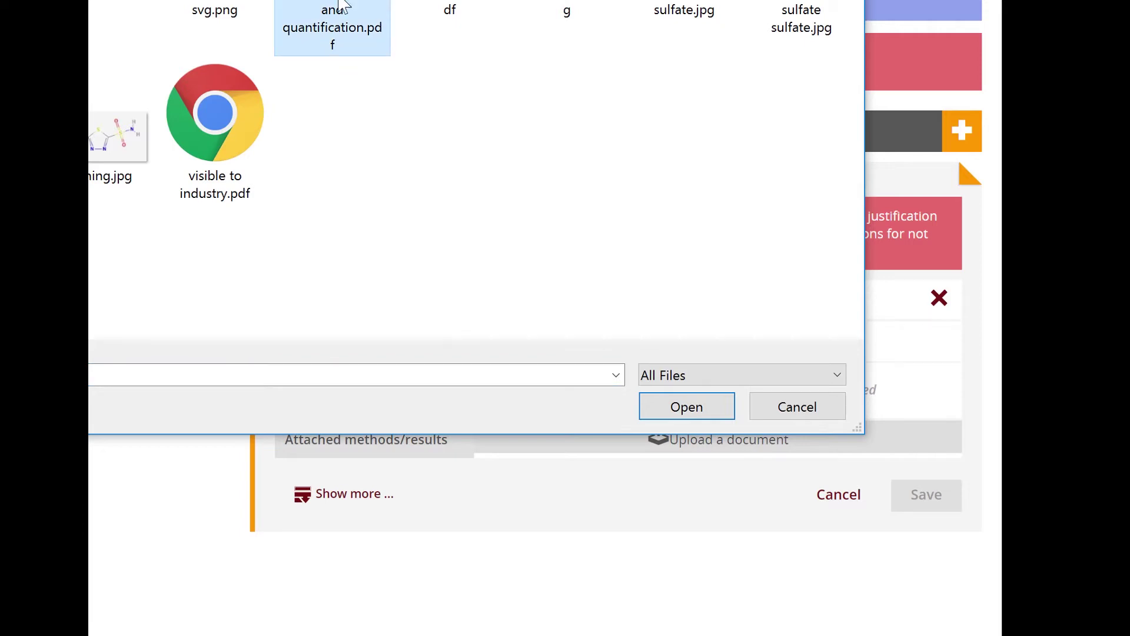
{"action": "left_click", "coordinate": [707, 415]}
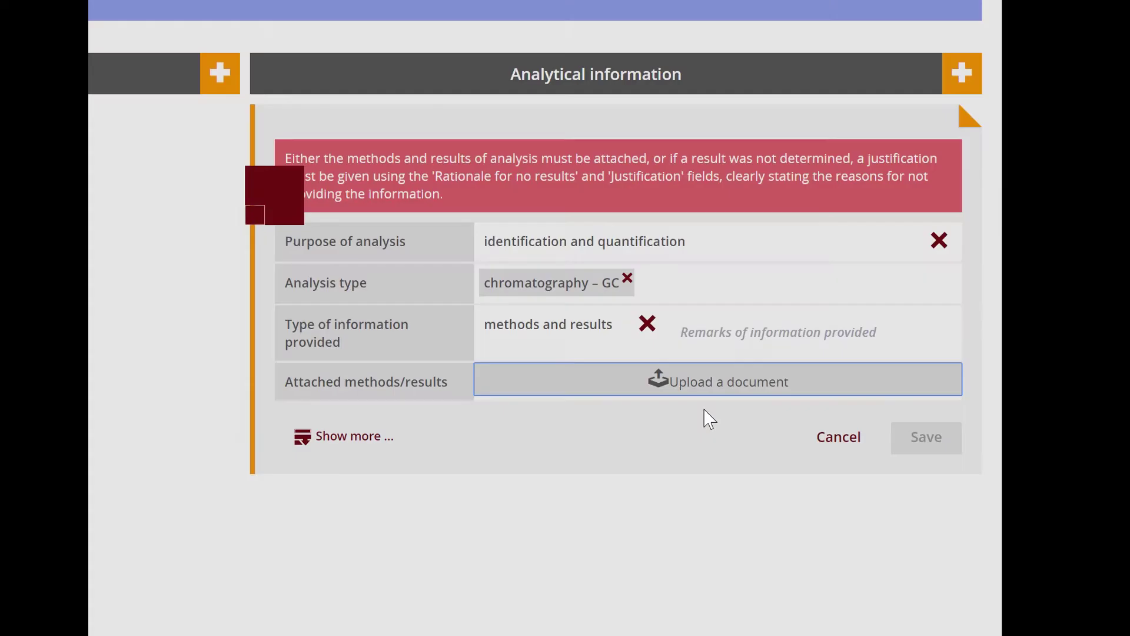
{"action": "left_click", "coordinate": [923, 451]}
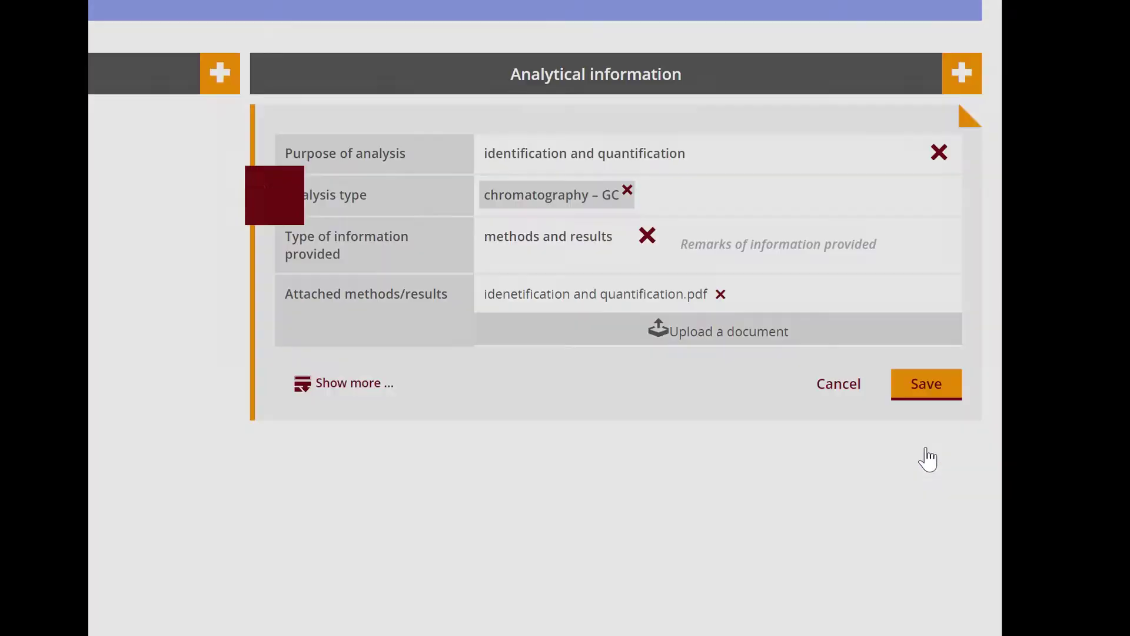
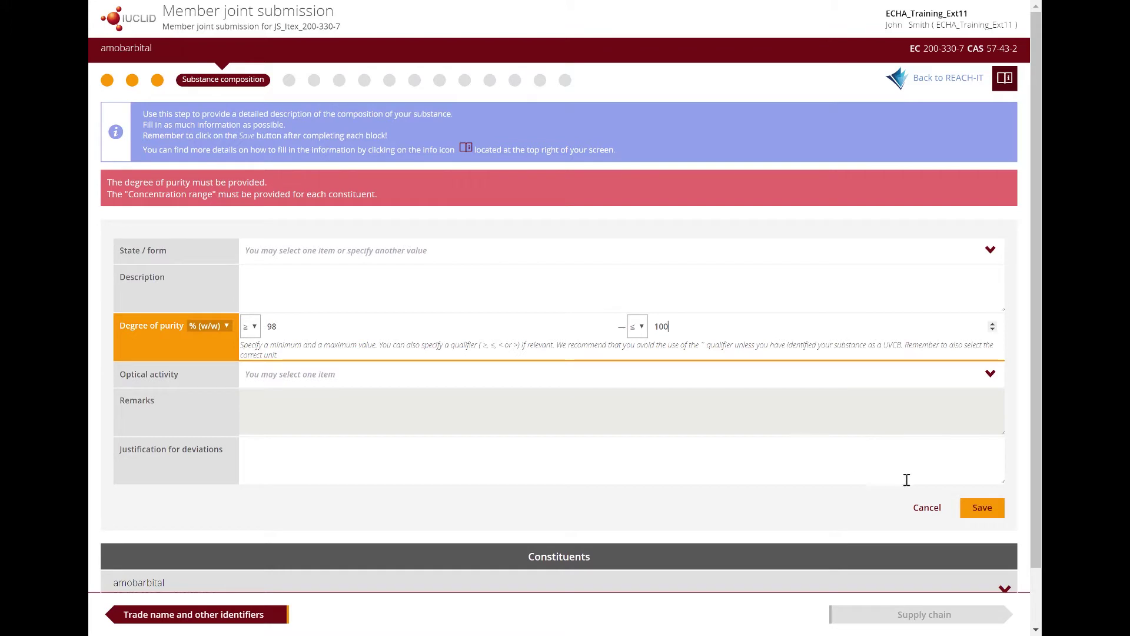
Save the 98–100 % degree of purity, and set and save the amobarbital constituent's concentration range as ≥ 98 to ≤ 100 % (w/w).
{"action": "left_click", "coordinate": [981, 505]}
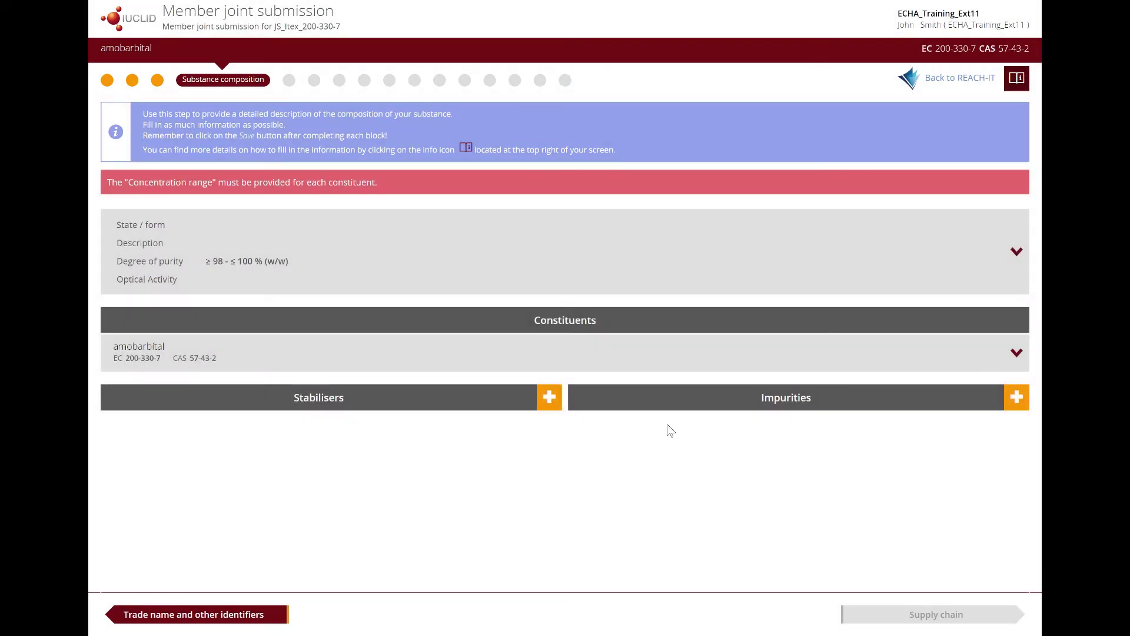
{"action": "mouse_move", "coordinate": [995, 356]}
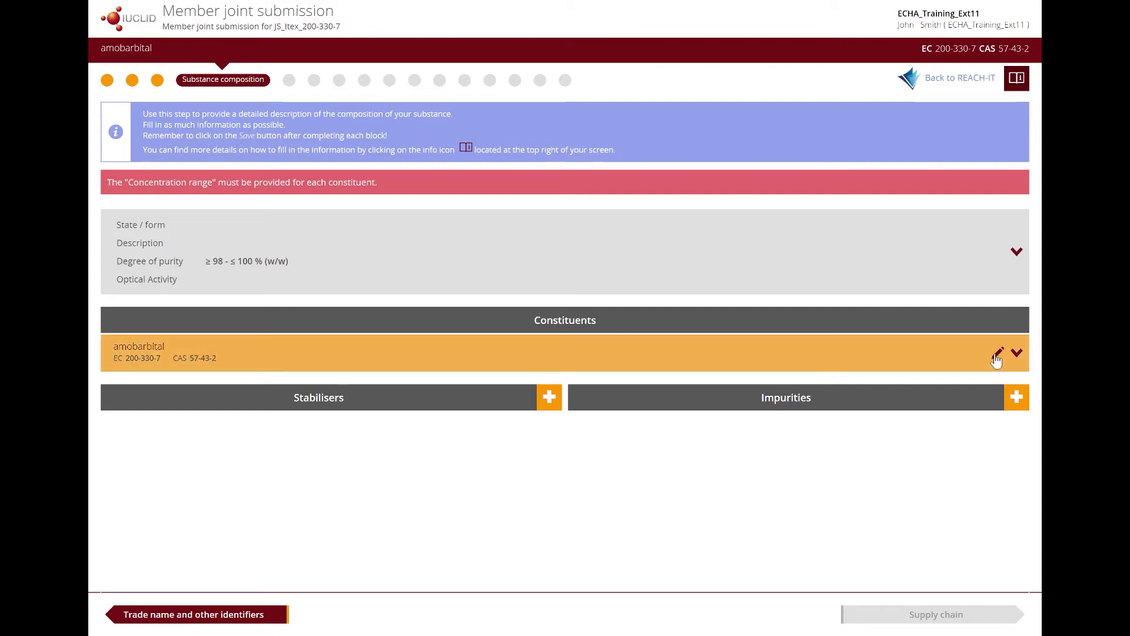
{"action": "left_click", "coordinate": [996, 356]}
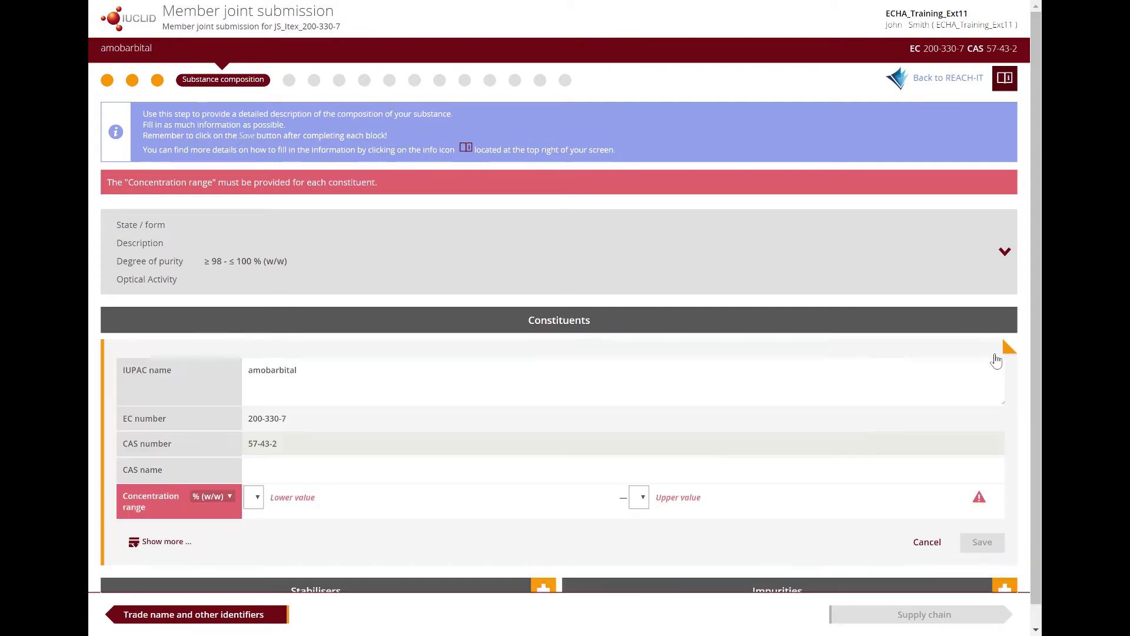
{"action": "left_click", "coordinate": [254, 496]}
{"action": "left_click", "coordinate": [258, 546]}
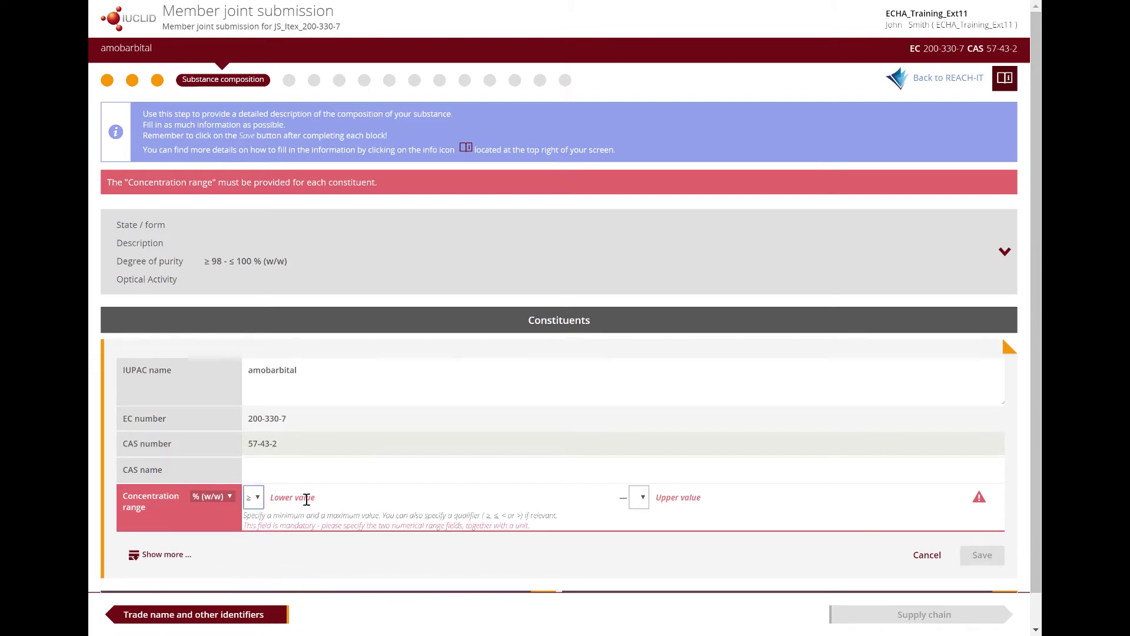
{"action": "left_click", "coordinate": [313, 496]}
{"action": "type", "text": "98"}
{"action": "left_click", "coordinate": [642, 501]}
{"action": "left_click", "coordinate": [635, 542]}
{"action": "left_click", "coordinate": [682, 497]}
{"action": "type", "text": "100"}
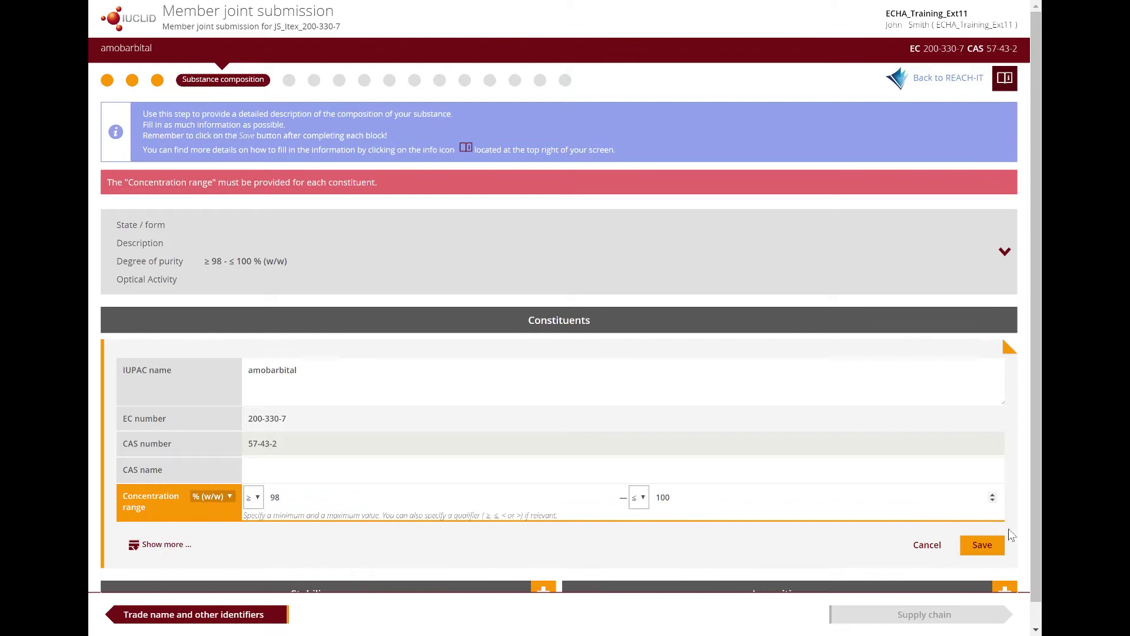
{"action": "left_click", "coordinate": [981, 545]}
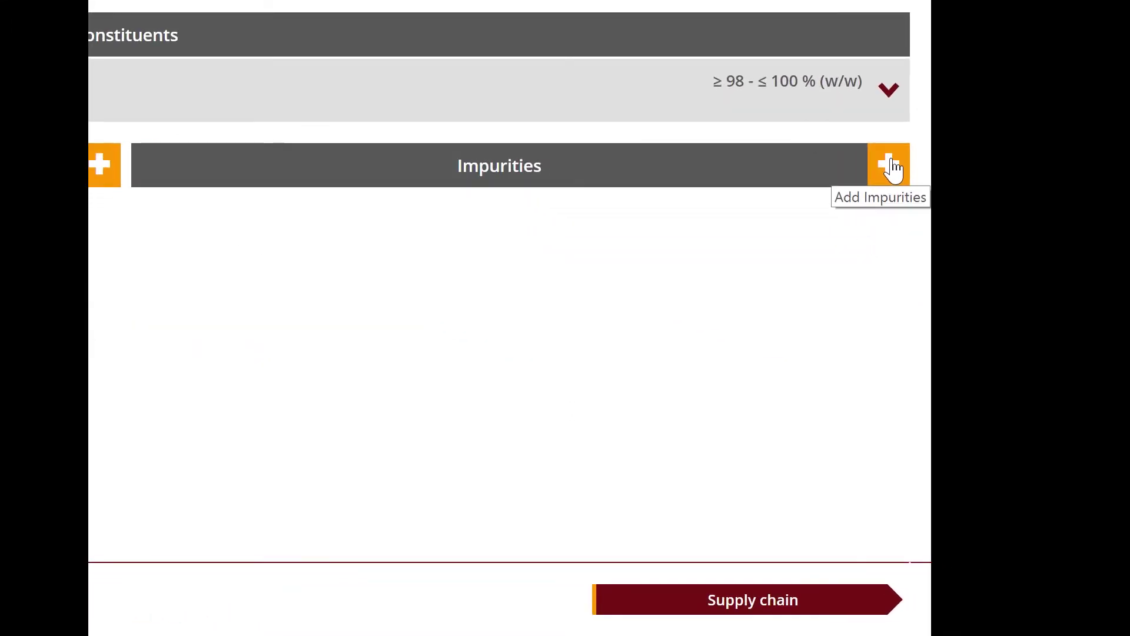
Add an impurity and select the existing substance water (EC 231-791-2) for it.
{"action": "left_click", "coordinate": [892, 169]}
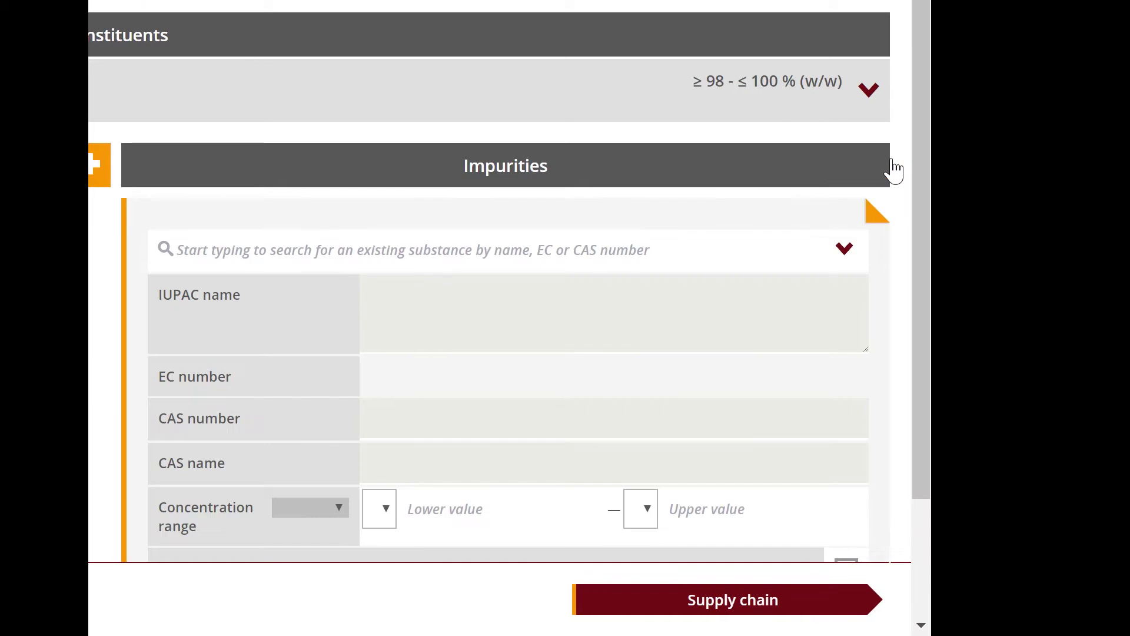
{"action": "left_click", "coordinate": [490, 268]}
{"action": "type", "text": "water"}
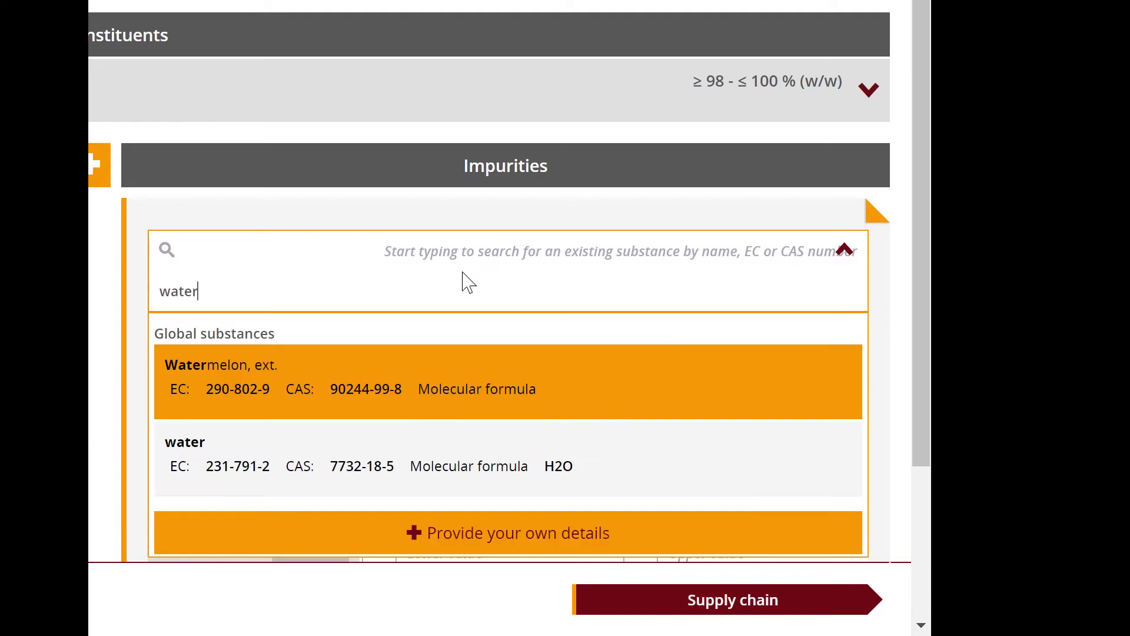
{"action": "left_click", "coordinate": [308, 469]}
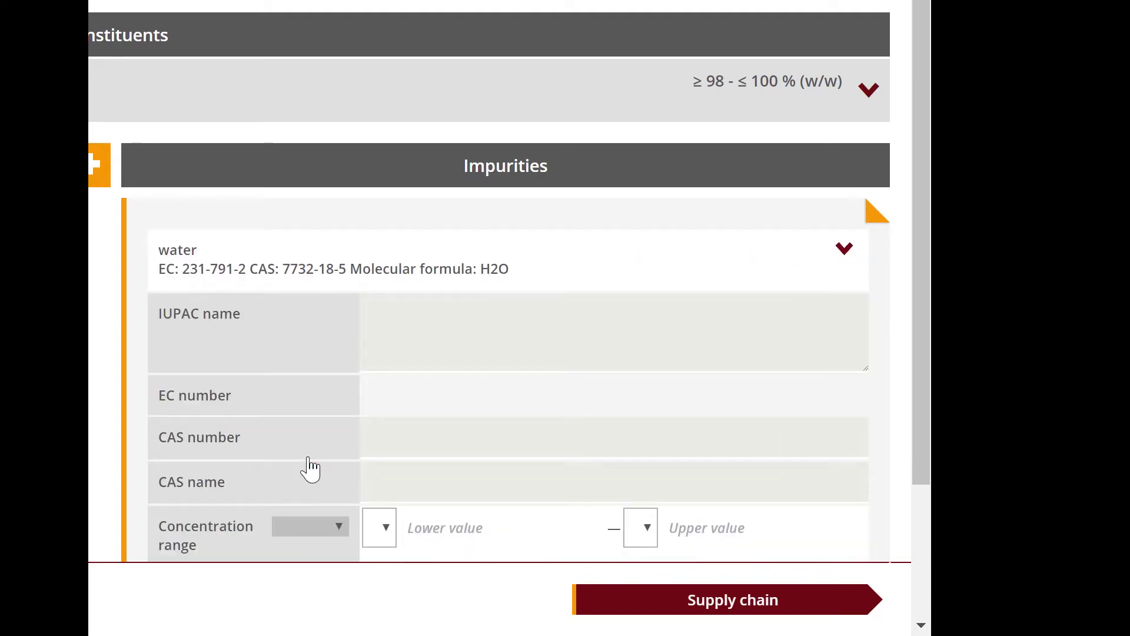
Set the water impurity's concentration range to ≥ 0 and < 2 % (w/w) and save the impurity.
{"action": "left_click", "coordinate": [387, 516]}
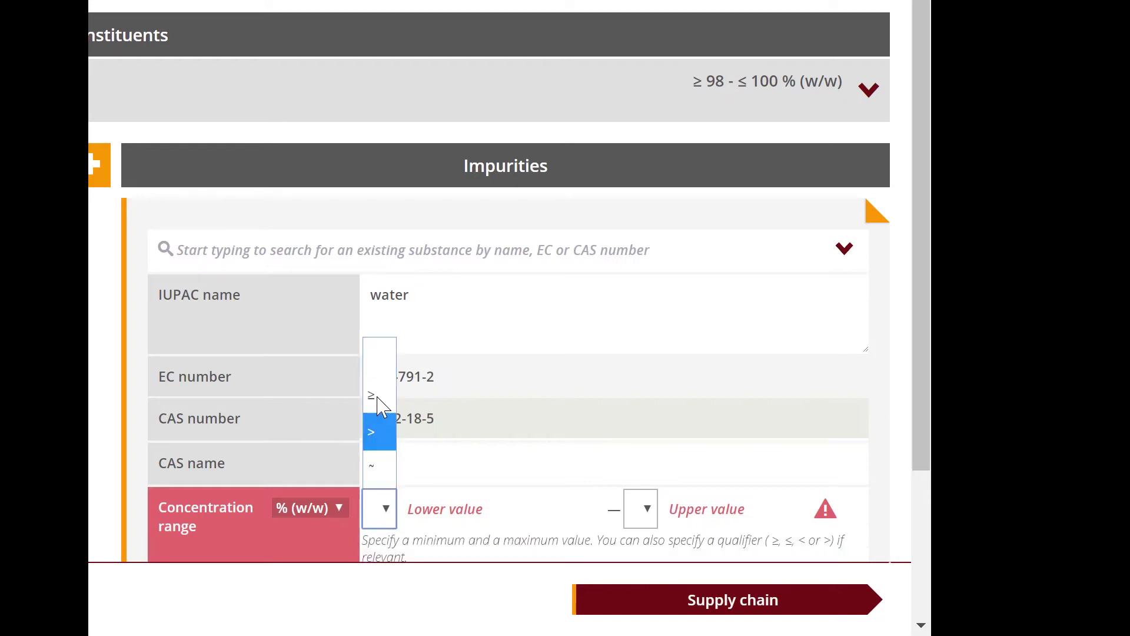
{"action": "left_click", "coordinate": [379, 398]}
{"action": "left_click", "coordinate": [422, 517]}
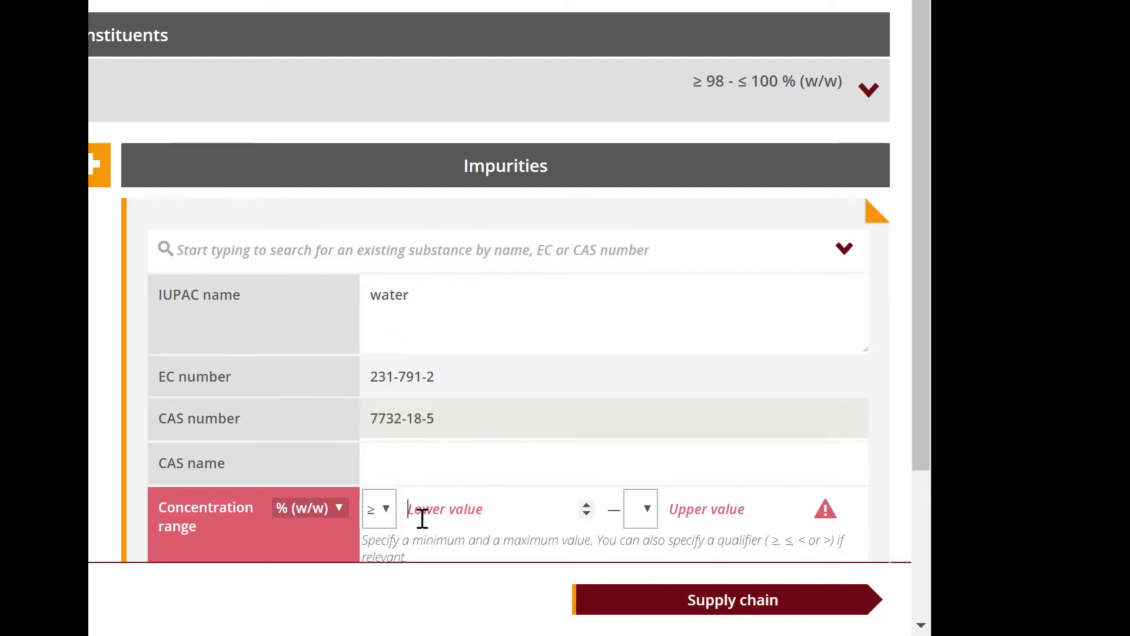
{"action": "type", "text": "0"}
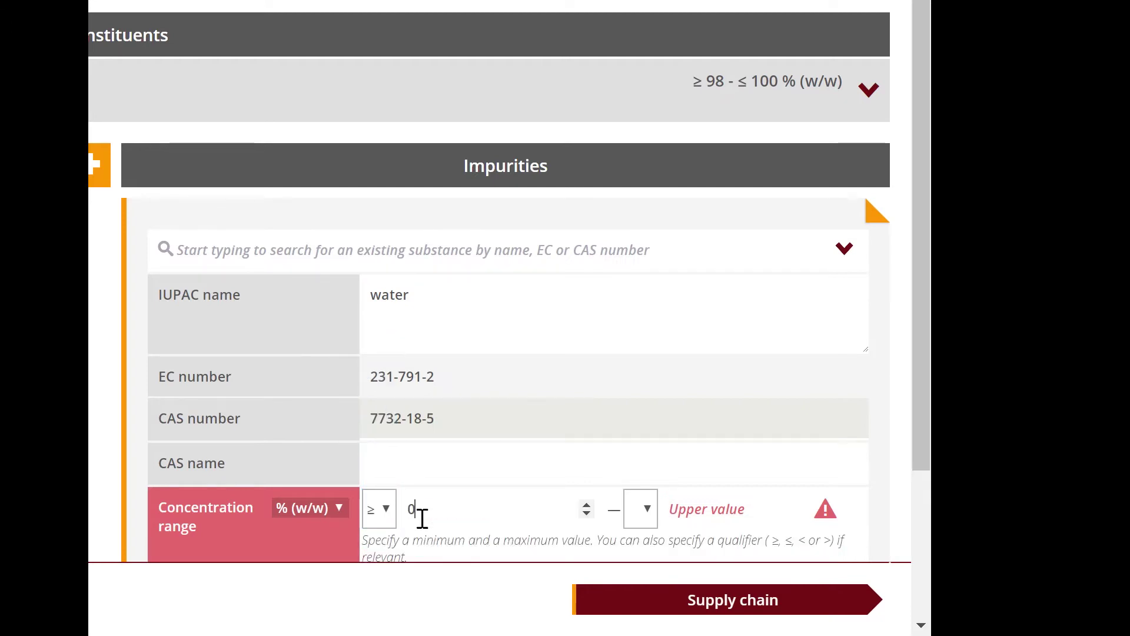
{"action": "left_click", "coordinate": [662, 509]}
{"action": "left_click", "coordinate": [651, 509]}
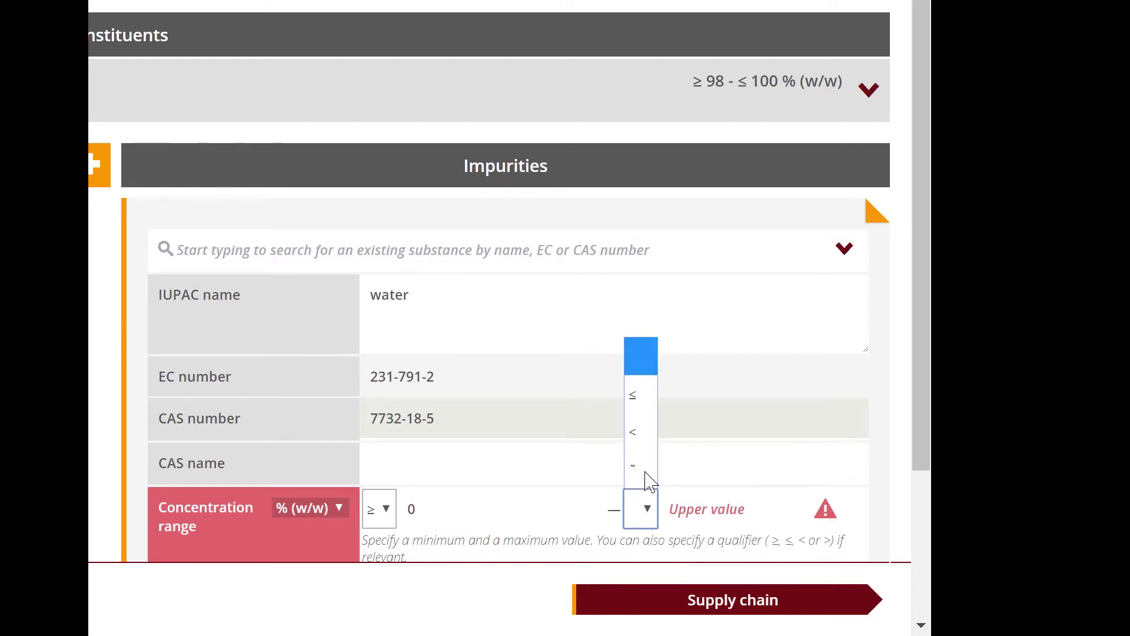
{"action": "left_click", "coordinate": [643, 441]}
{"action": "left_click", "coordinate": [698, 516]}
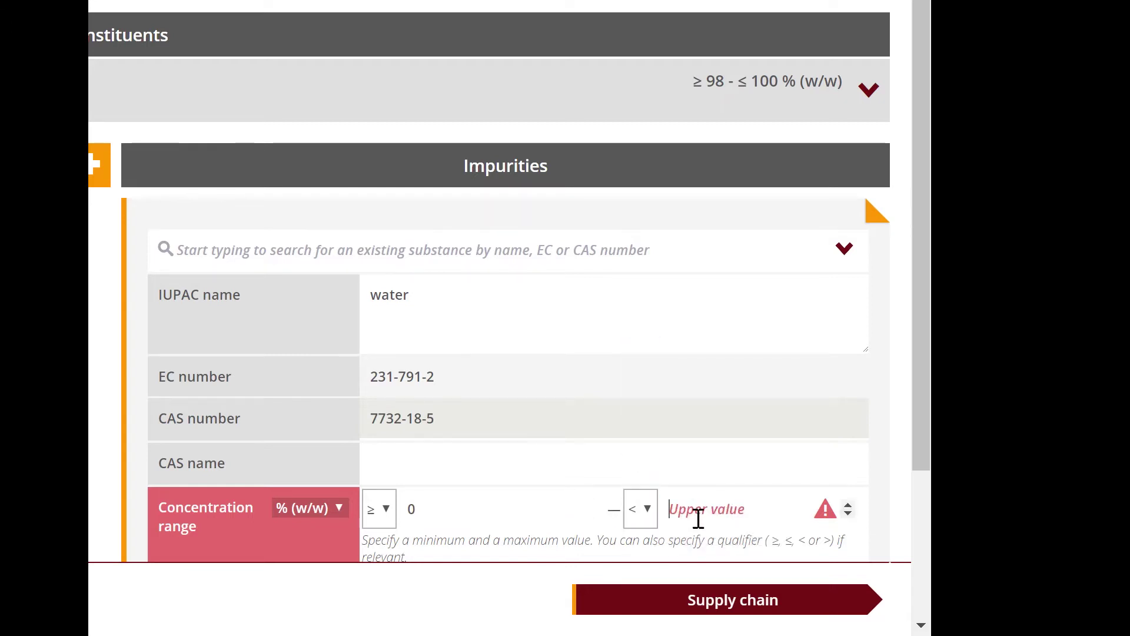
{"action": "type", "text": "2"}
{"action": "scroll", "coordinate": [737, 387], "scroll_direction": "down", "scroll_amount": 3}
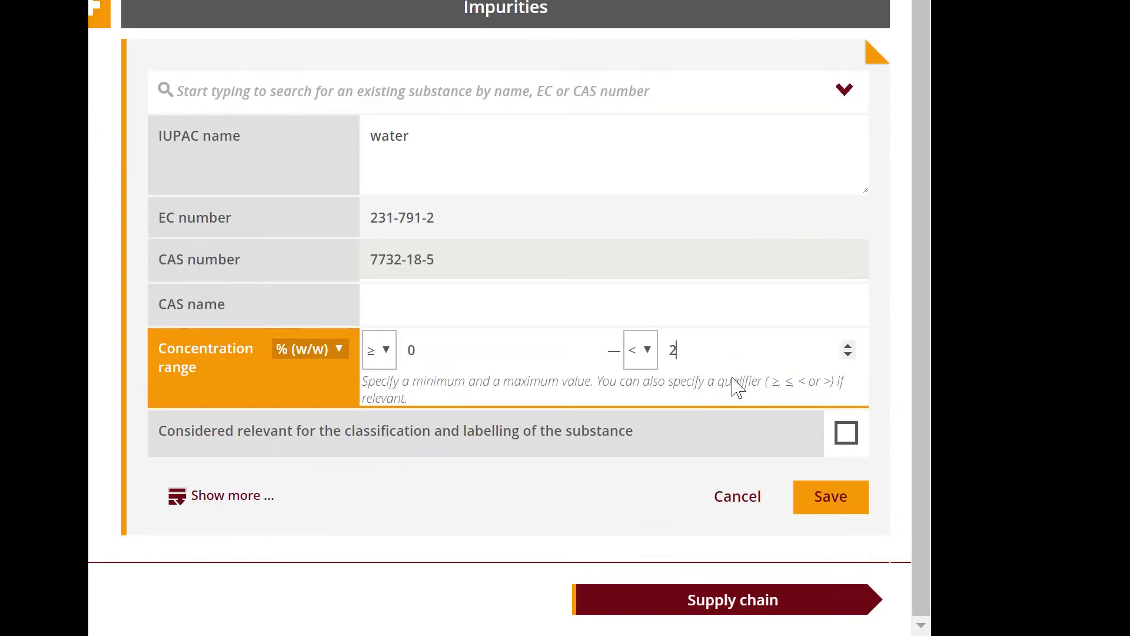
{"action": "left_click", "coordinate": [839, 498]}
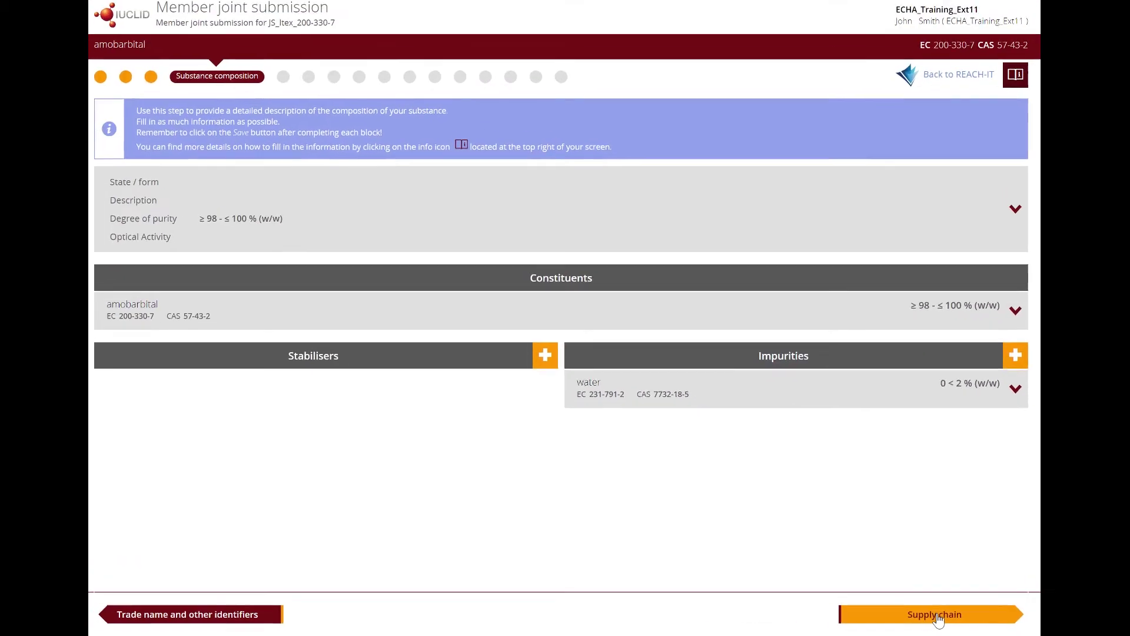
Continue to the Supply chain step and save Manufacturer as the role in the supply chain.
{"action": "left_click", "coordinate": [759, 609]}
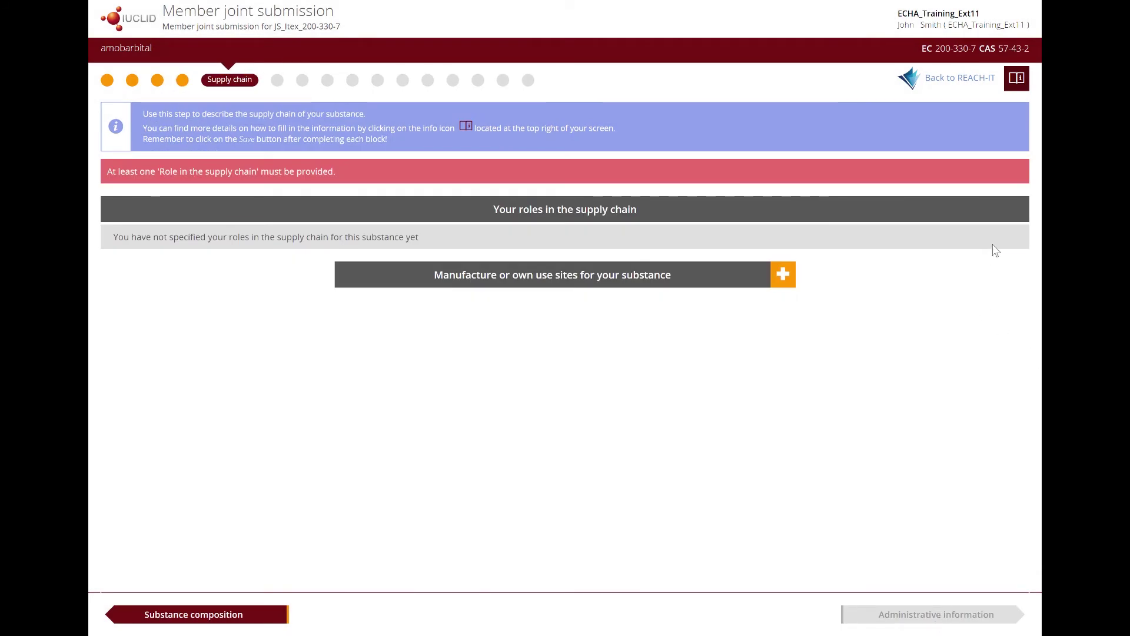
{"action": "mouse_move", "coordinate": [1013, 242]}
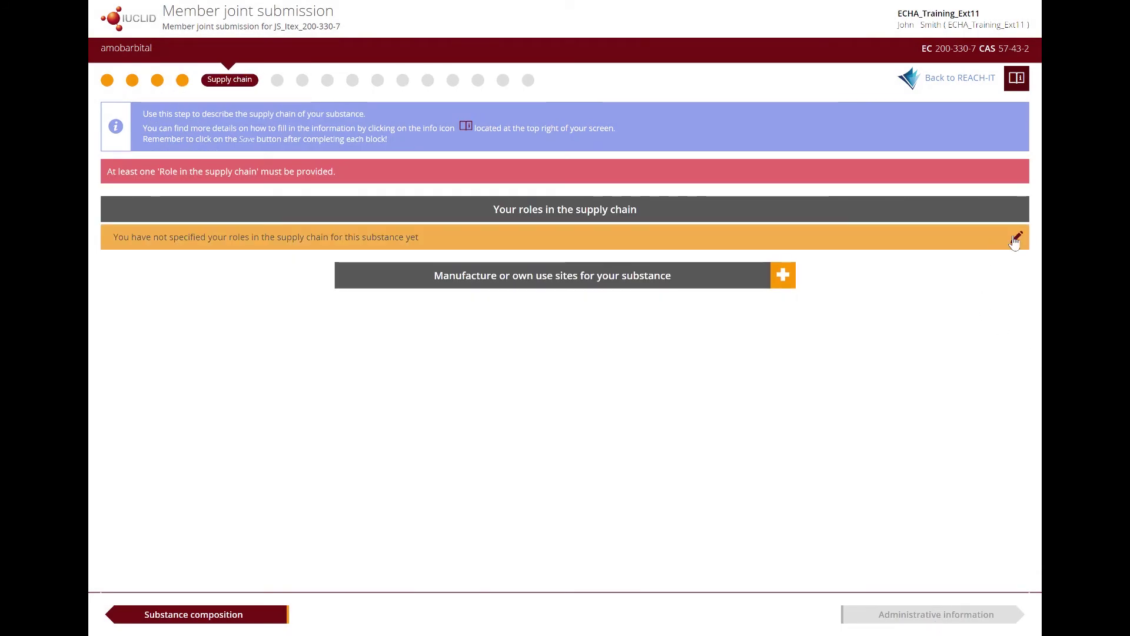
{"action": "left_click", "coordinate": [1015, 239]}
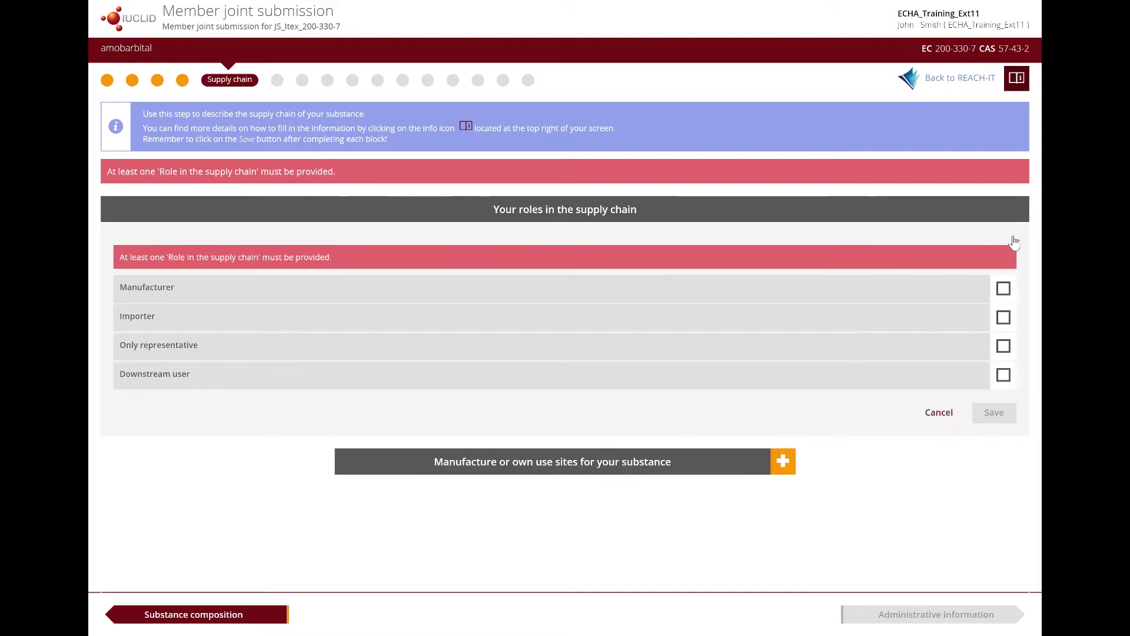
{"action": "left_click", "coordinate": [1003, 288]}
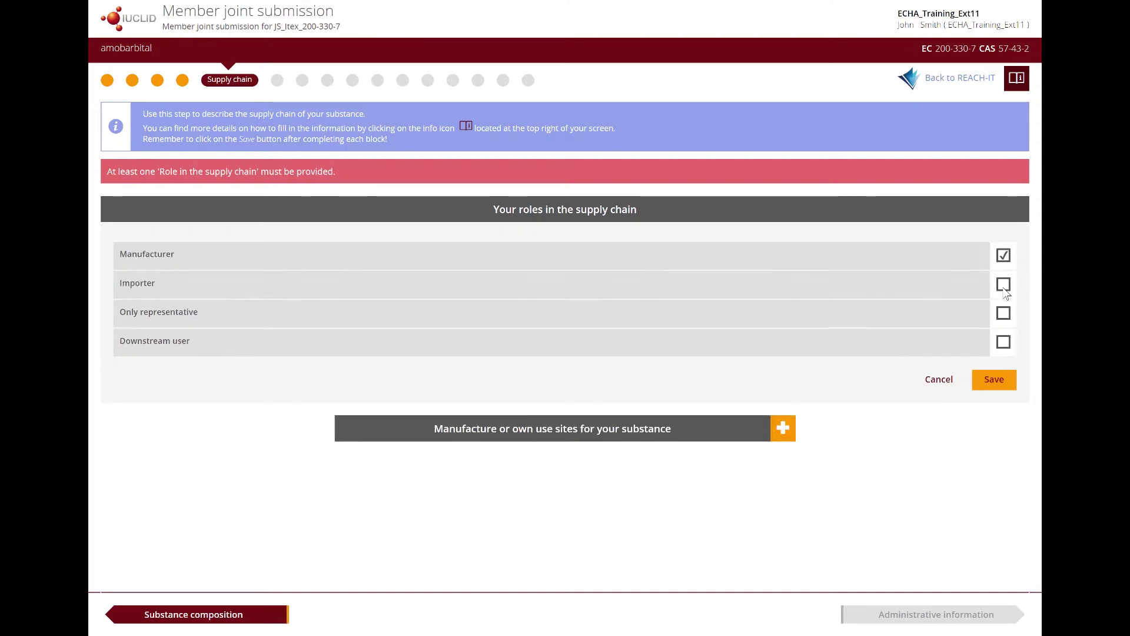
{"action": "left_click", "coordinate": [994, 379]}
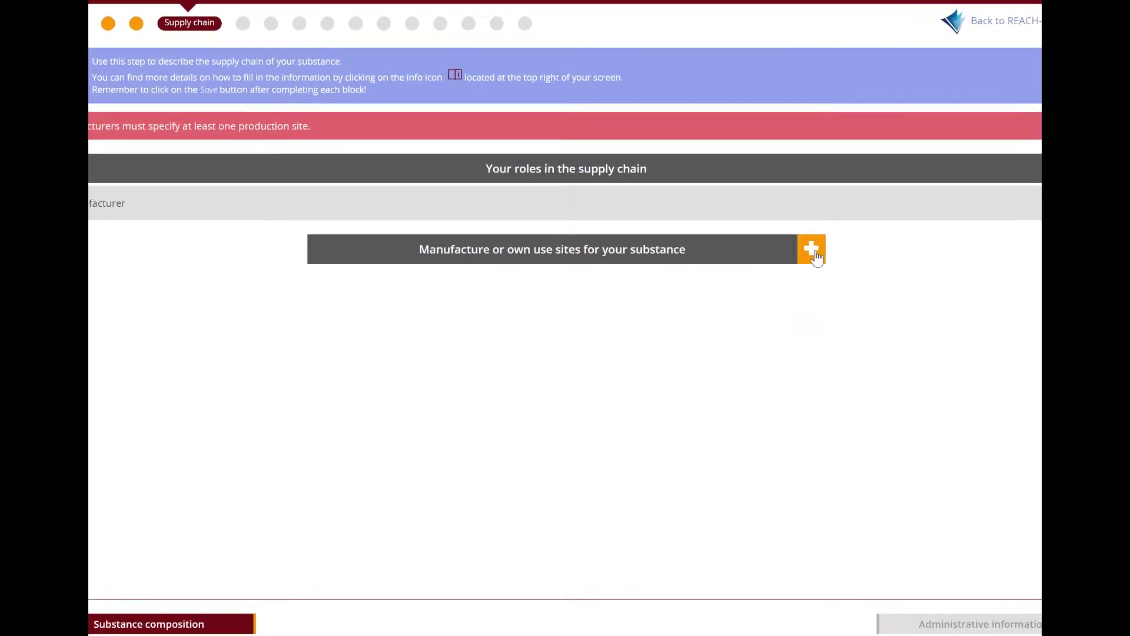
Add a manufacture or own use site with own details and enter Helsinki as the site name.
{"action": "left_click", "coordinate": [786, 284]}
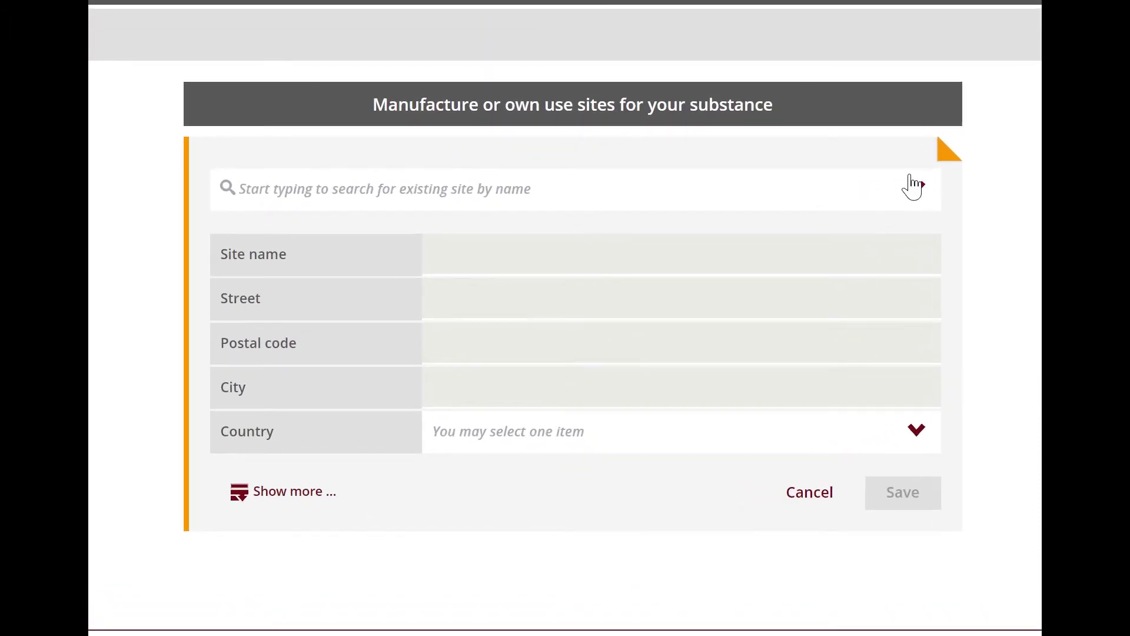
{"action": "left_click", "coordinate": [916, 188]}
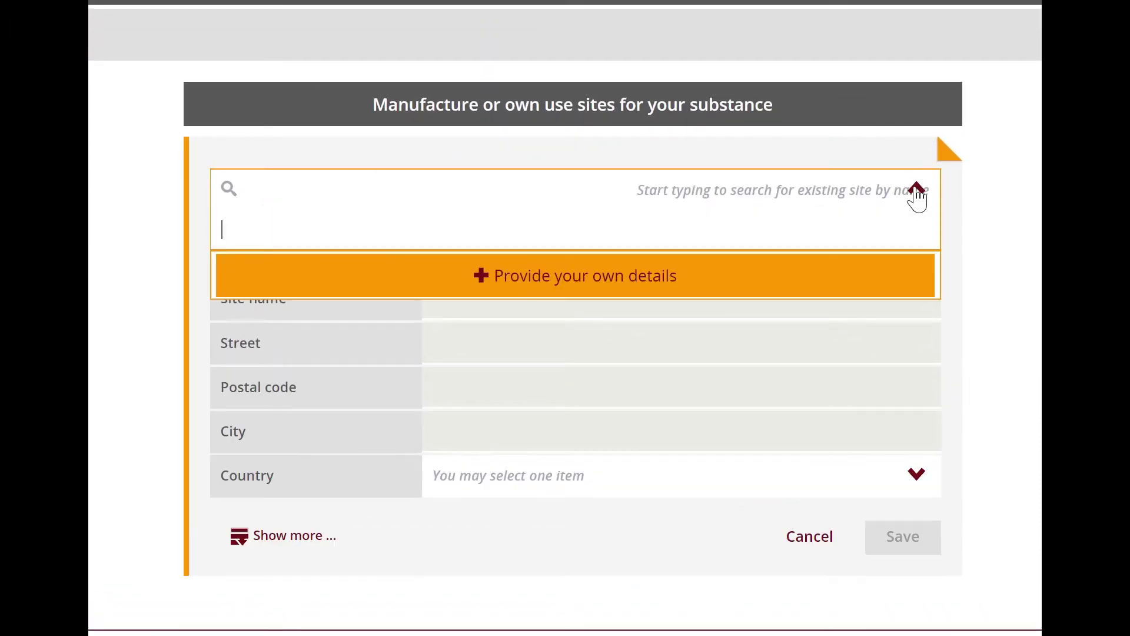
{"action": "left_click", "coordinate": [616, 292]}
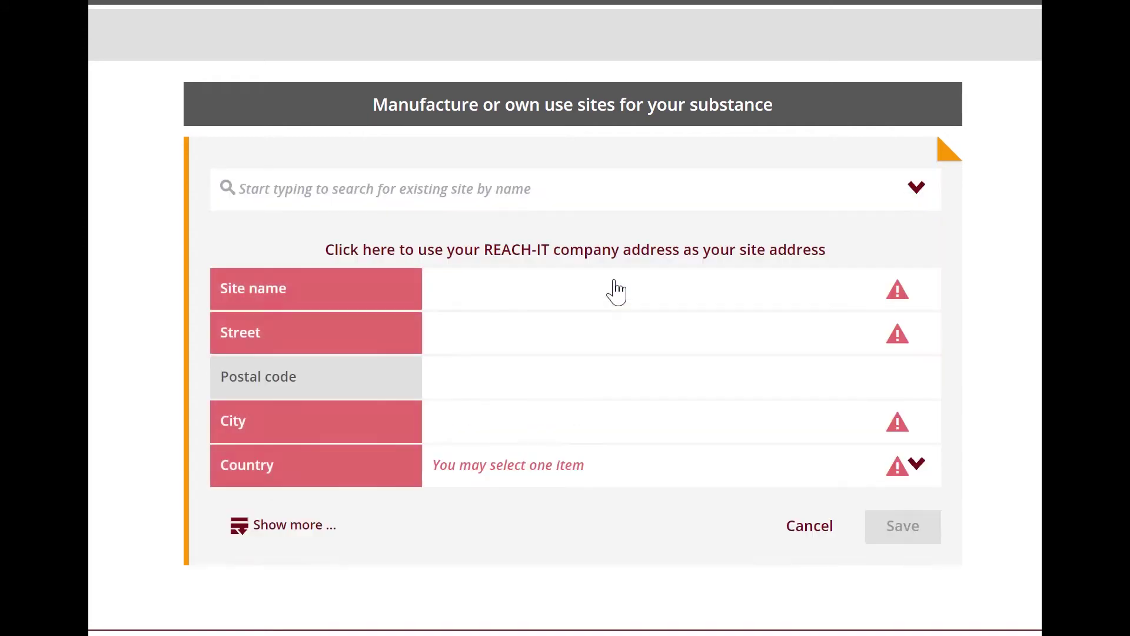
{"action": "left_click", "coordinate": [554, 291]}
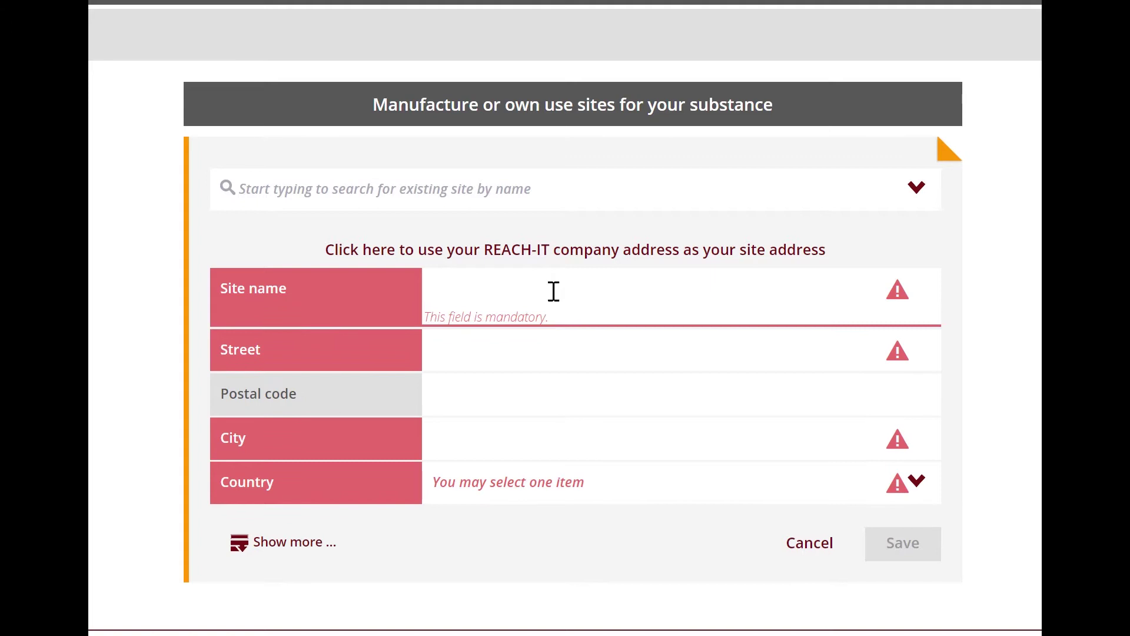
{"action": "type", "text": "Helsinki"}
Enter the site's street address and set its city to Helsinki.
{"action": "left_click", "coordinate": [530, 330]}
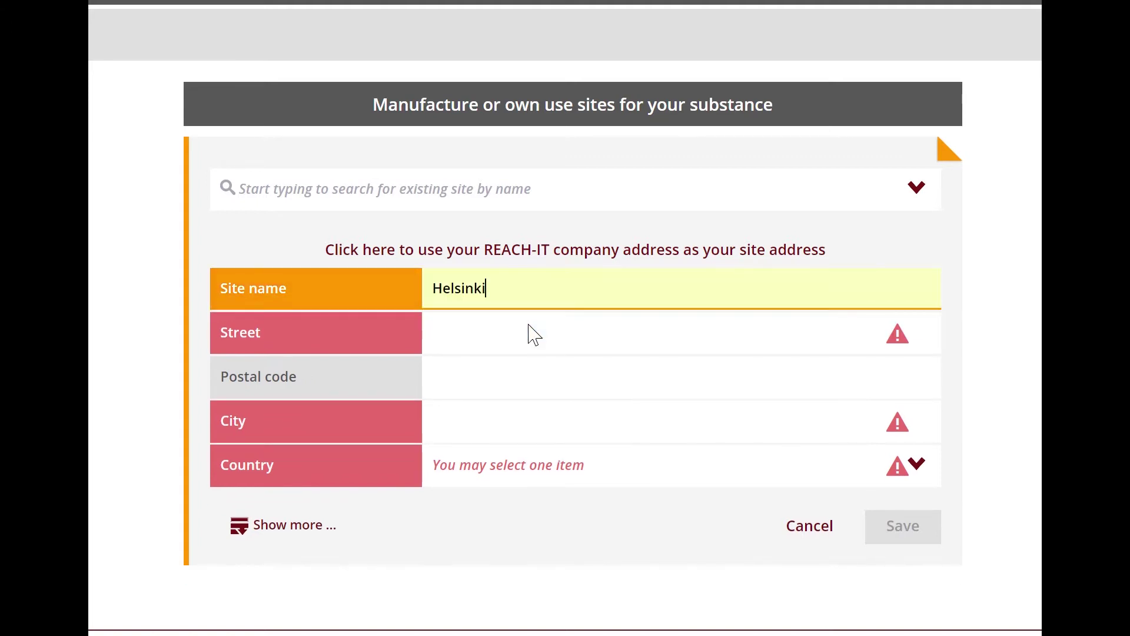
{"action": "left_click", "coordinate": [513, 336]}
{"action": "type", "text": "Annankatu 18"}
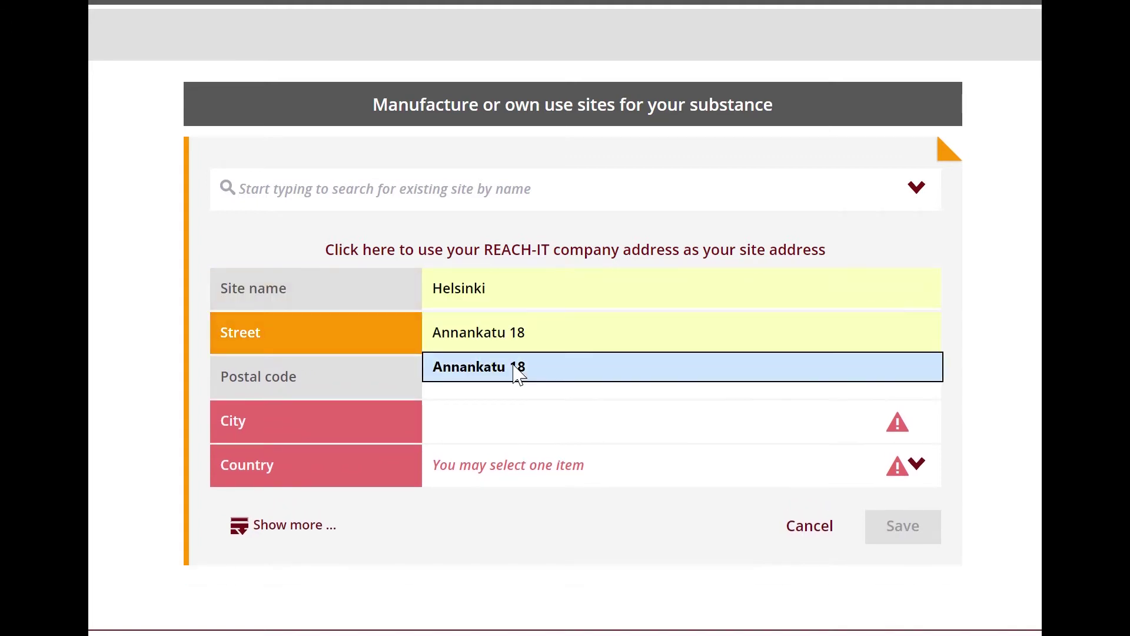
{"action": "left_click", "coordinate": [518, 374]}
{"action": "left_click", "coordinate": [497, 421]}
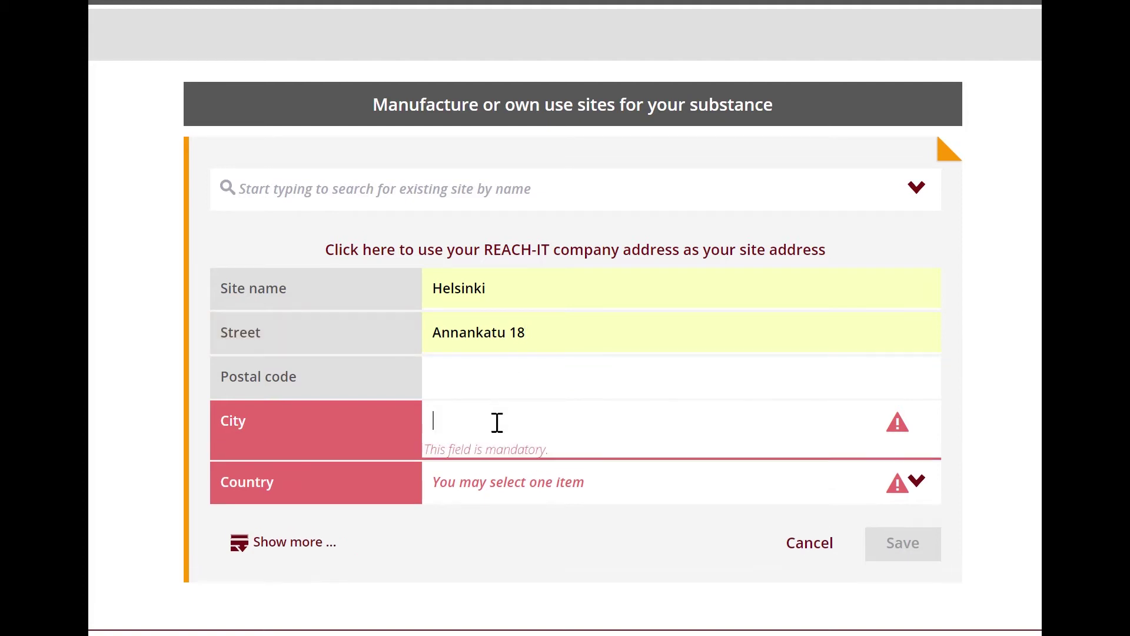
{"action": "type", "text": "Hel"}
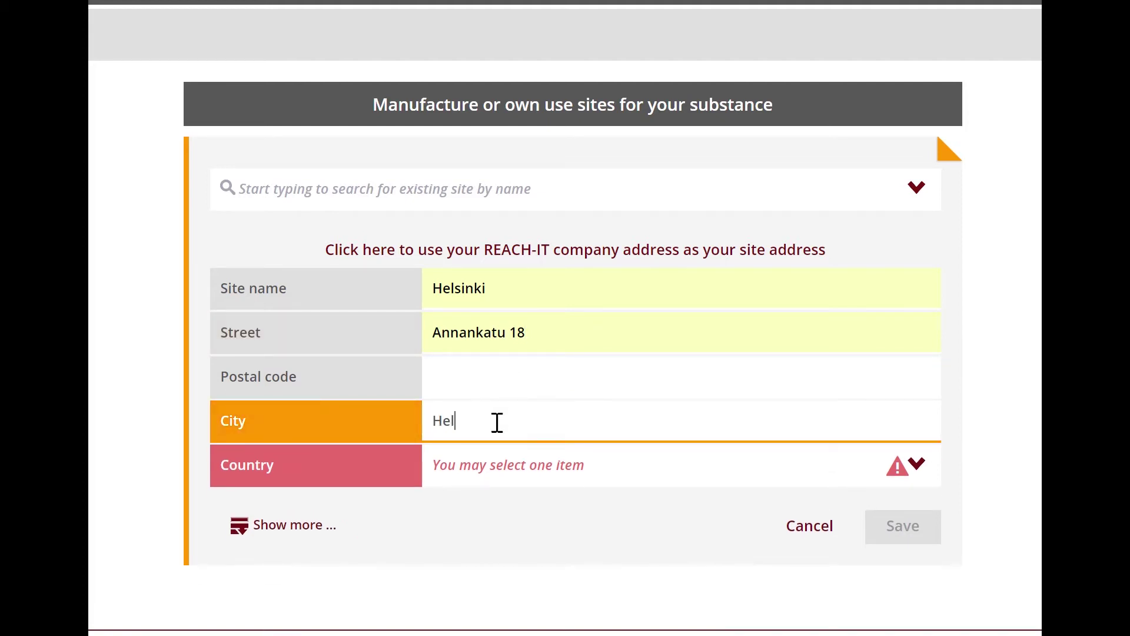
{"action": "type", "text": "sinki"}
Select Finland as the site's country and save the manufacture site.
{"action": "left_click", "coordinate": [486, 468]}
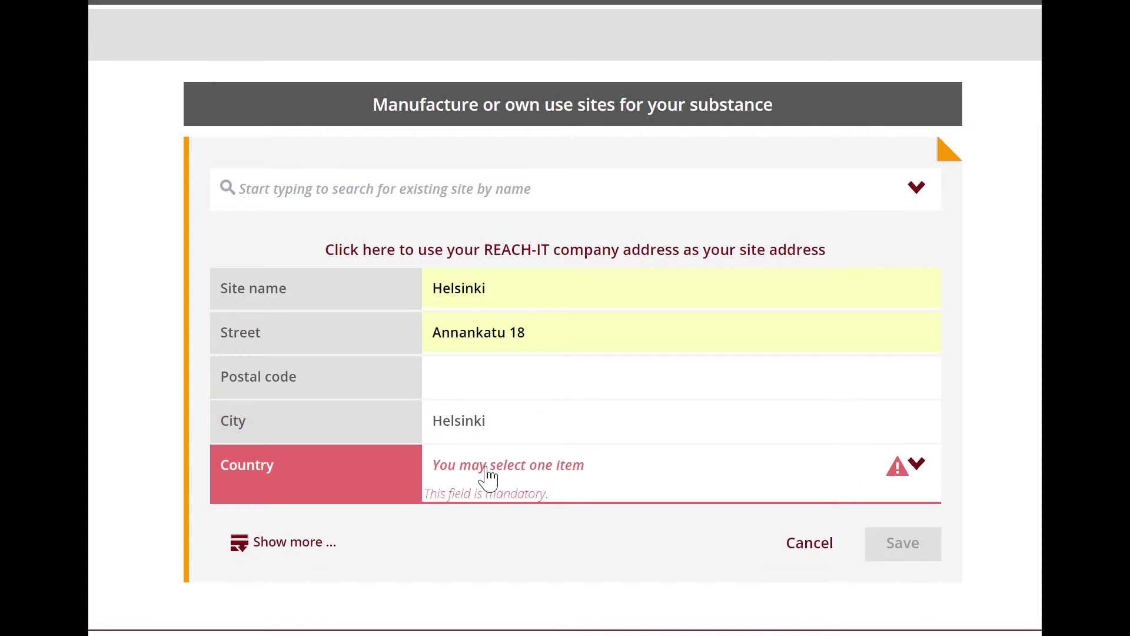
{"action": "type", "text": "fin"}
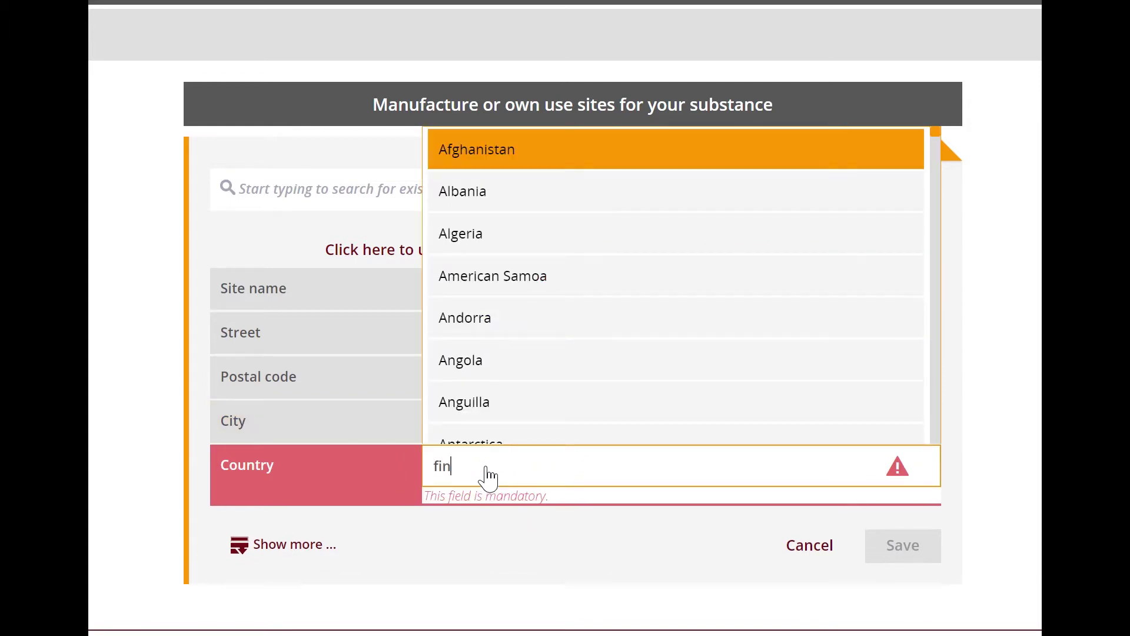
{"action": "left_click", "coordinate": [482, 511]}
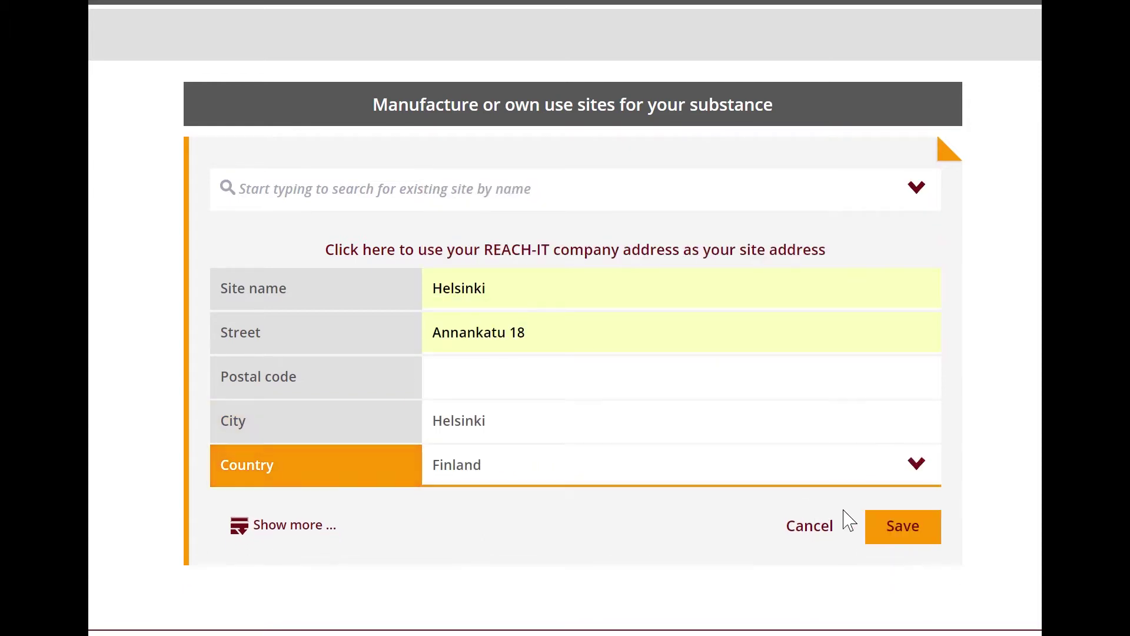
{"action": "left_click", "coordinate": [891, 532]}
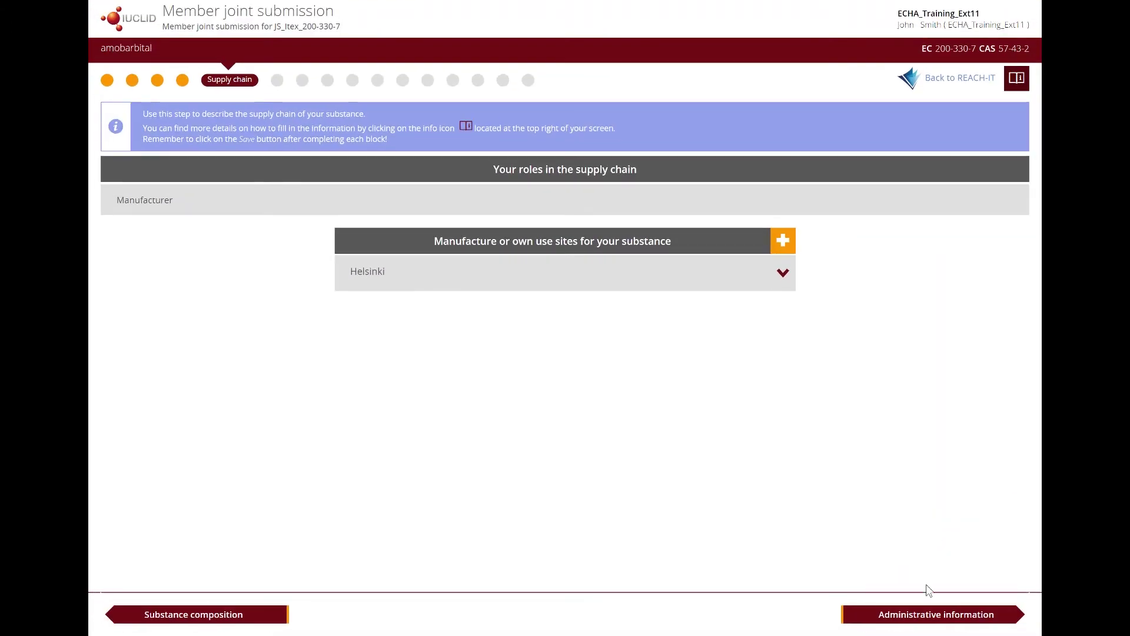
Continue to the Administrative information step and save the tonnage band as between 1 to 10 tonnes/year, standard requirements.
{"action": "left_click", "coordinate": [934, 615]}
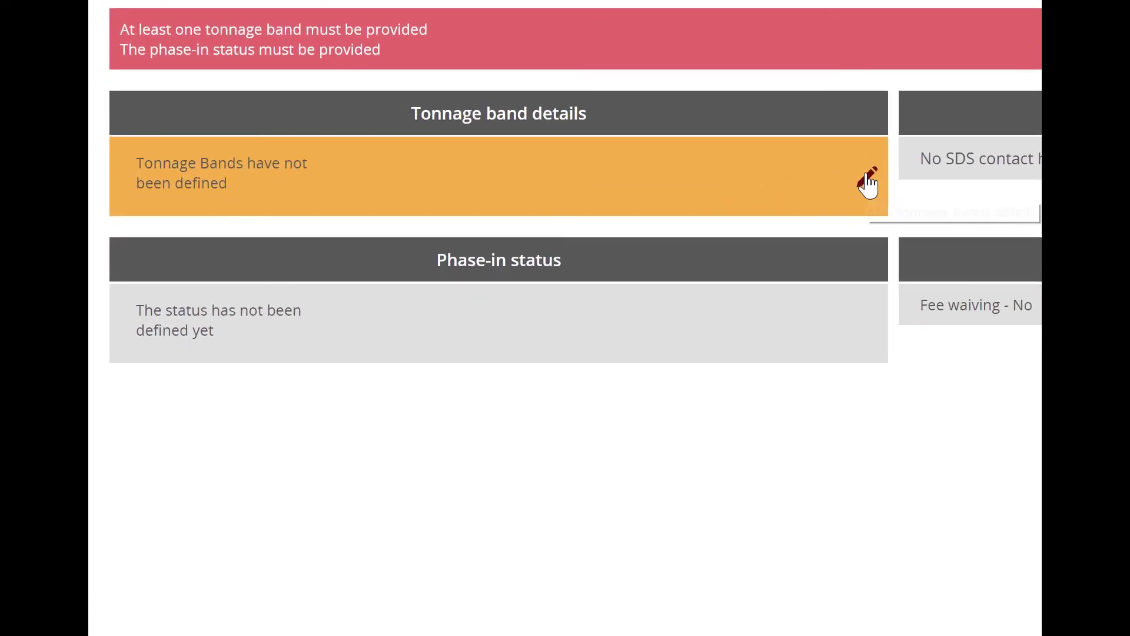
{"action": "left_click", "coordinate": [549, 251]}
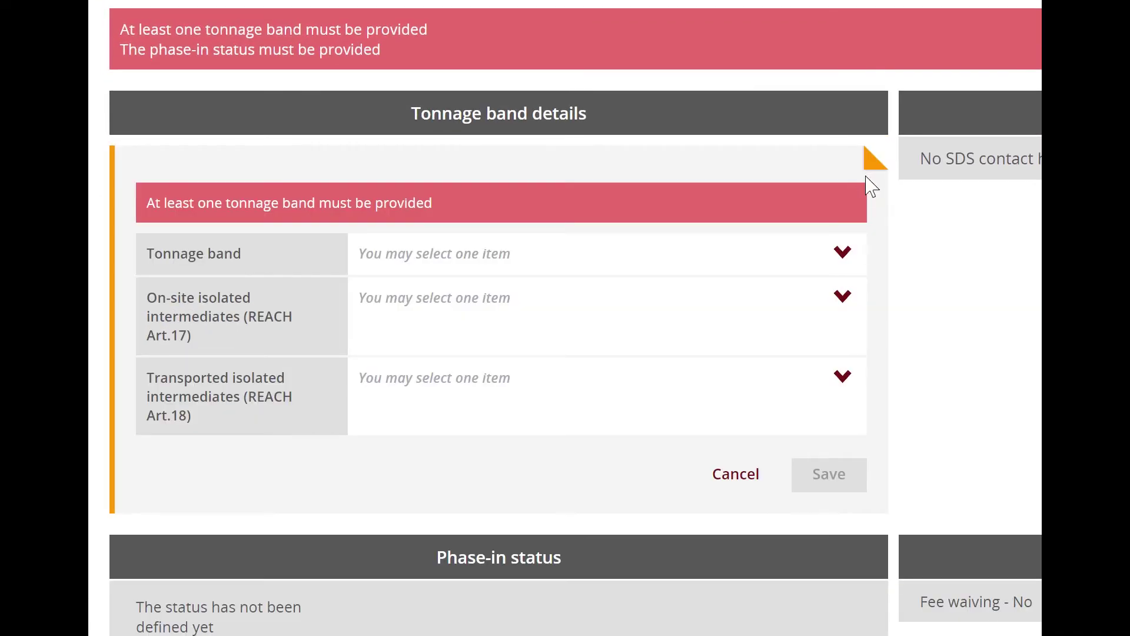
{"action": "left_click", "coordinate": [842, 253]}
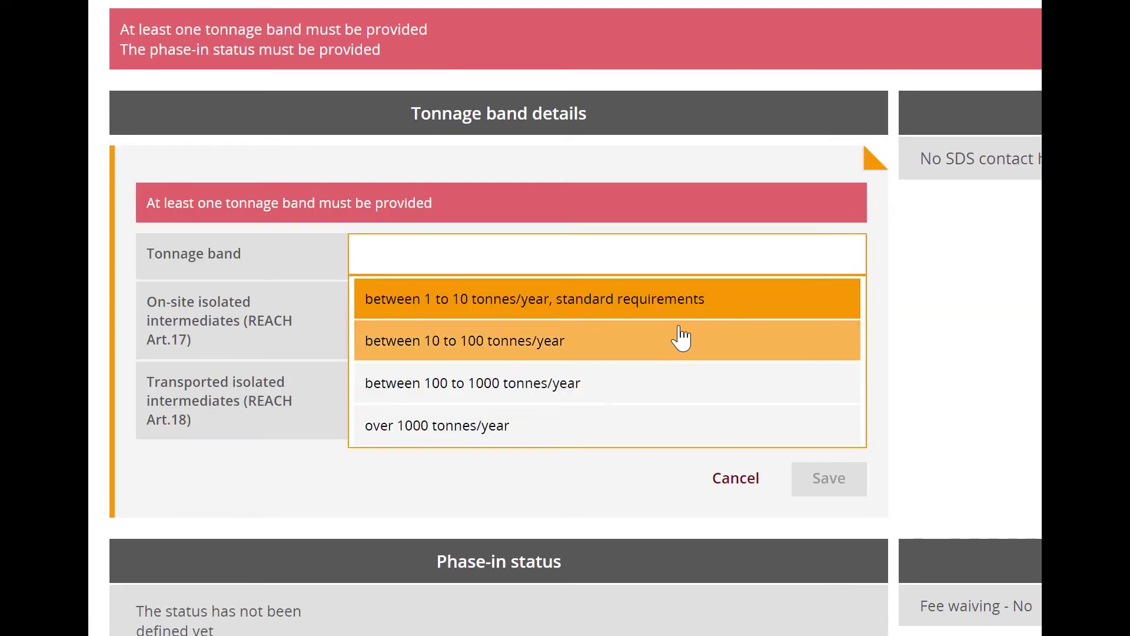
{"action": "left_click", "coordinate": [700, 309]}
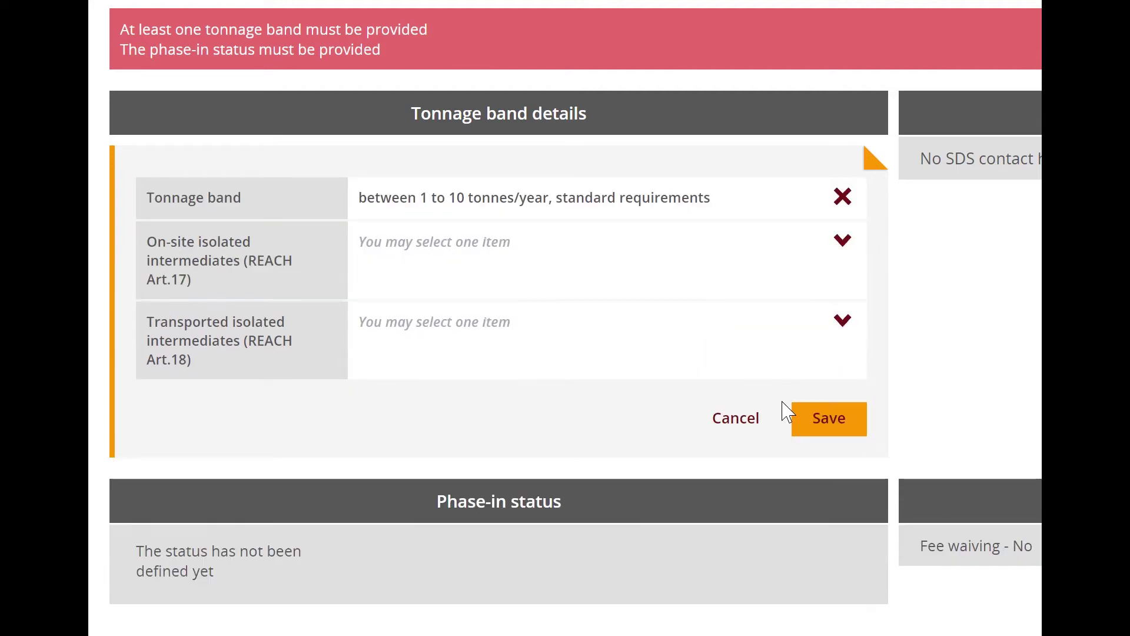
{"action": "left_click", "coordinate": [815, 421]}
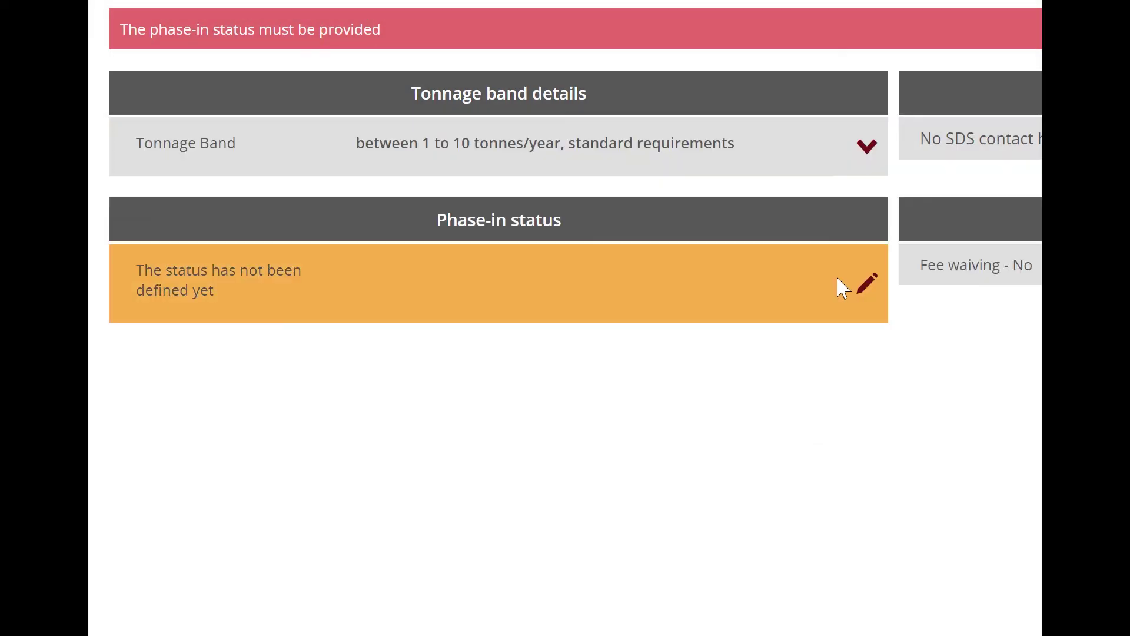
Declare the registered substance a phase-in substance with Yes and save the phase-in status.
{"action": "left_click", "coordinate": [867, 285]}
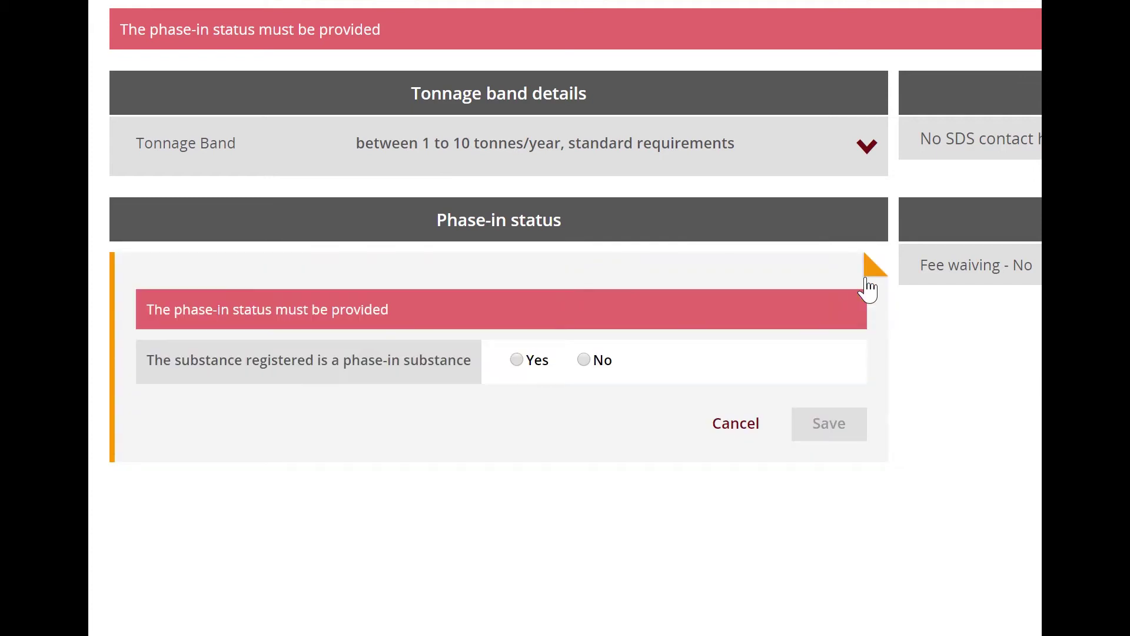
{"action": "left_click", "coordinate": [512, 362]}
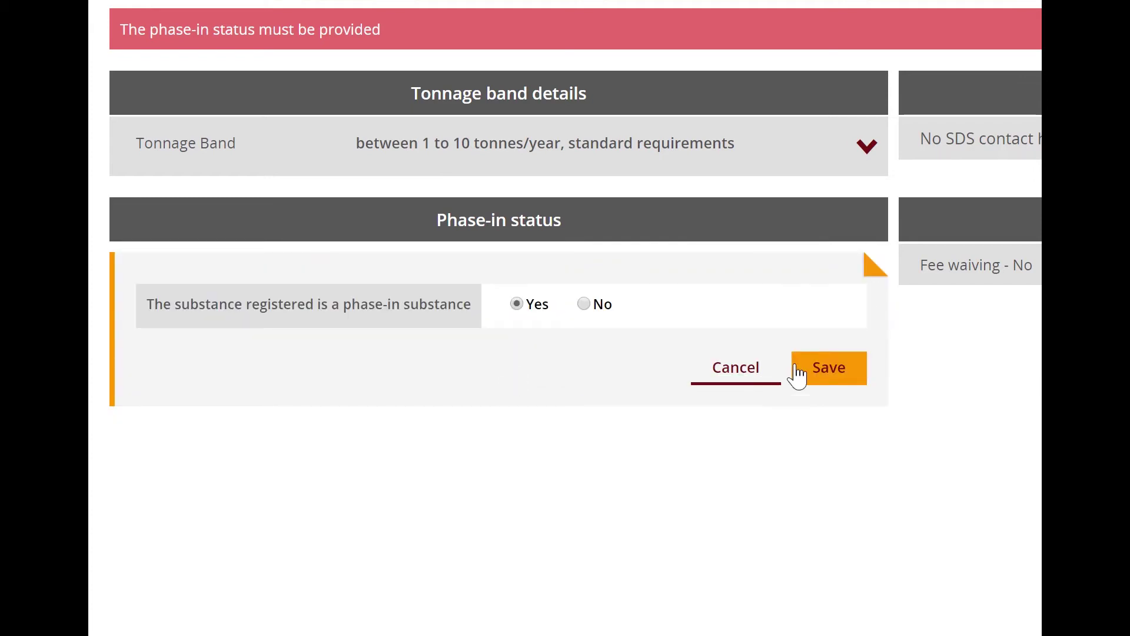
{"action": "left_click", "coordinate": [824, 374]}
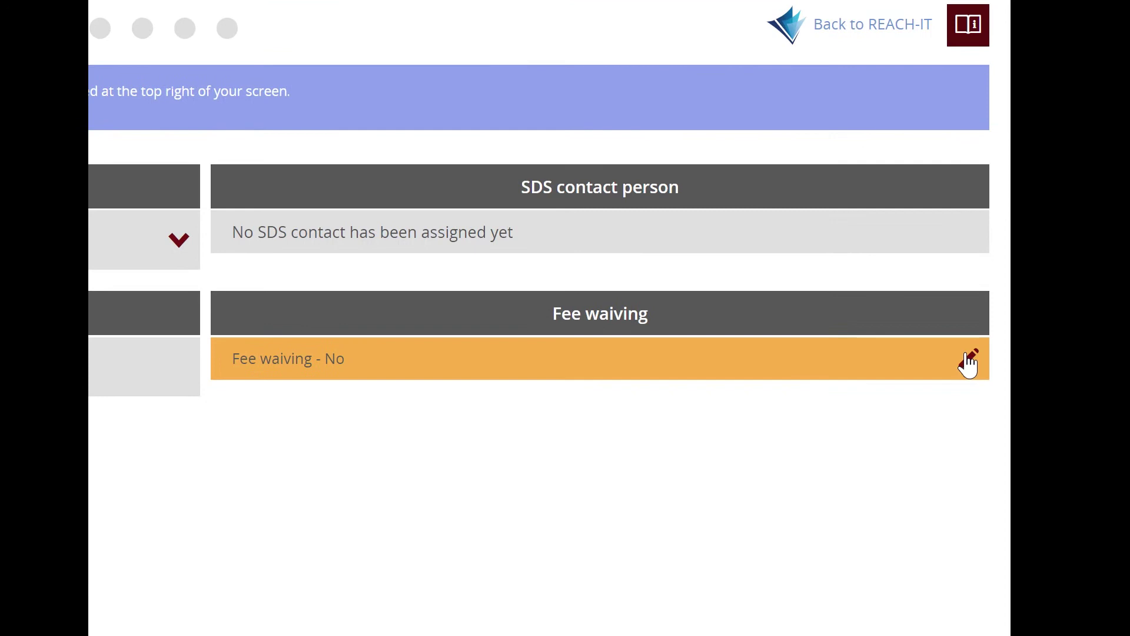
Examine the fee waiving option and its justification field, and close them without making changes.
{"action": "left_click", "coordinate": [1000, 313]}
{"action": "left_click_drag", "start_coordinate": [1001, 316], "coordinate": [964, 372]}
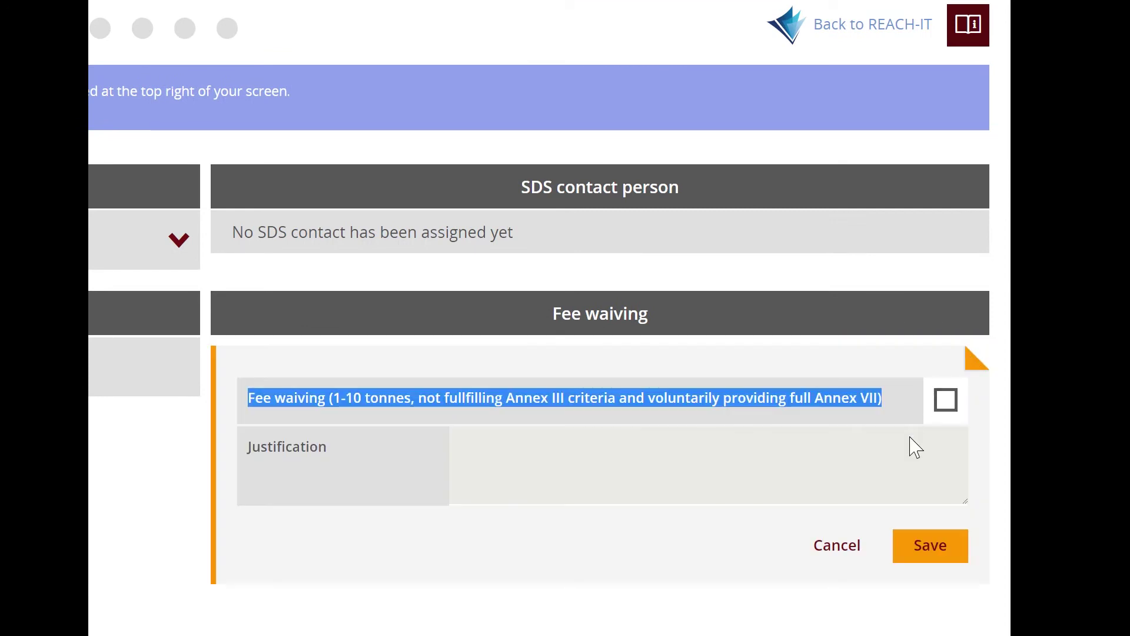
{"action": "left_click_drag", "start_coordinate": [920, 437], "coordinate": [848, 620]}
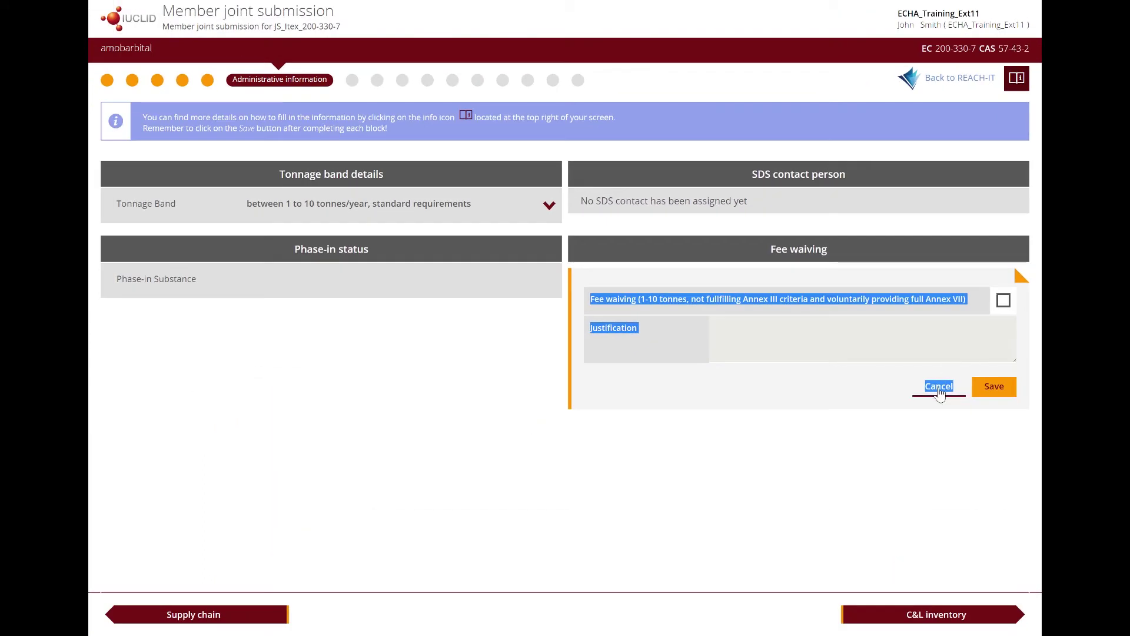
{"action": "left_click", "coordinate": [939, 387]}
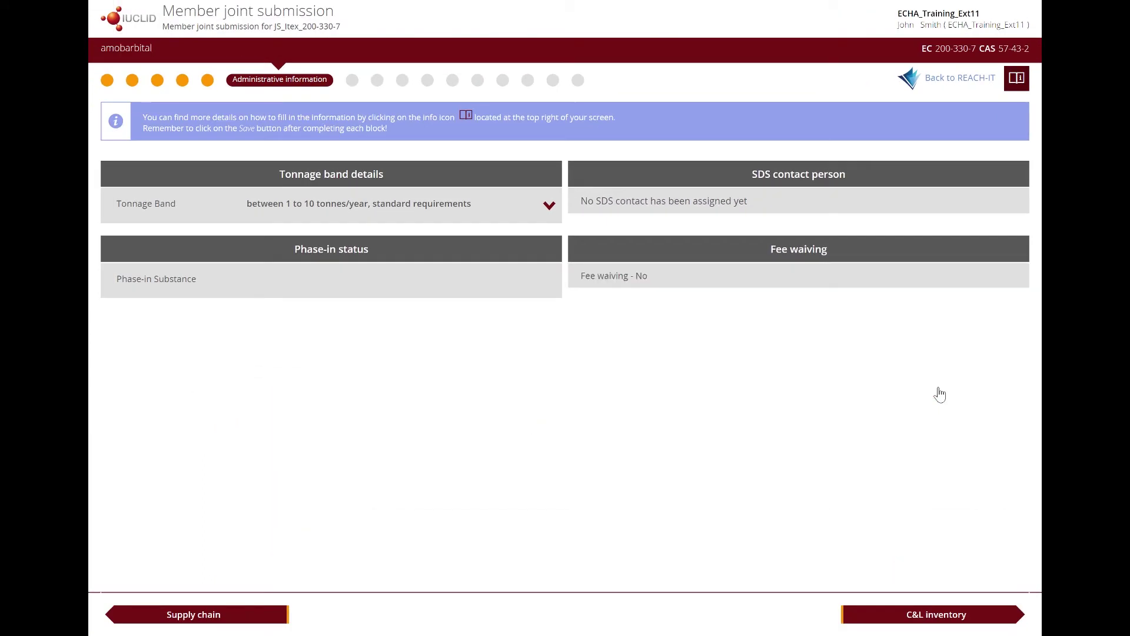
Continue to the C&L inventory step, examine the option to opt out of the lead's C&L, and cancel it.
{"action": "left_click", "coordinate": [938, 616]}
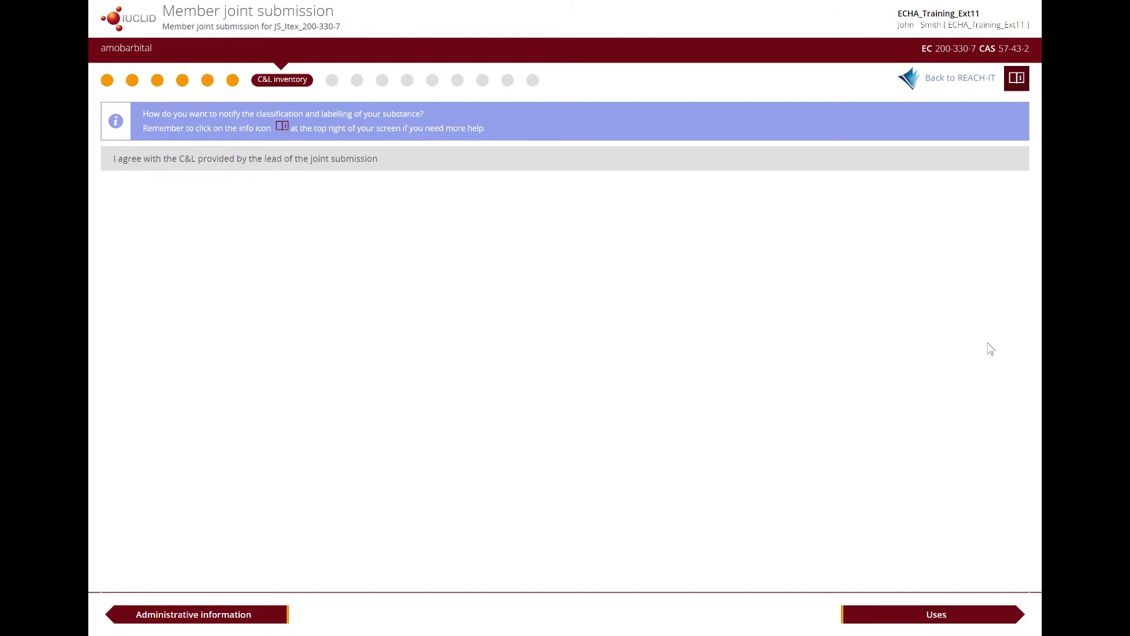
{"action": "left_click", "coordinate": [1015, 162]}
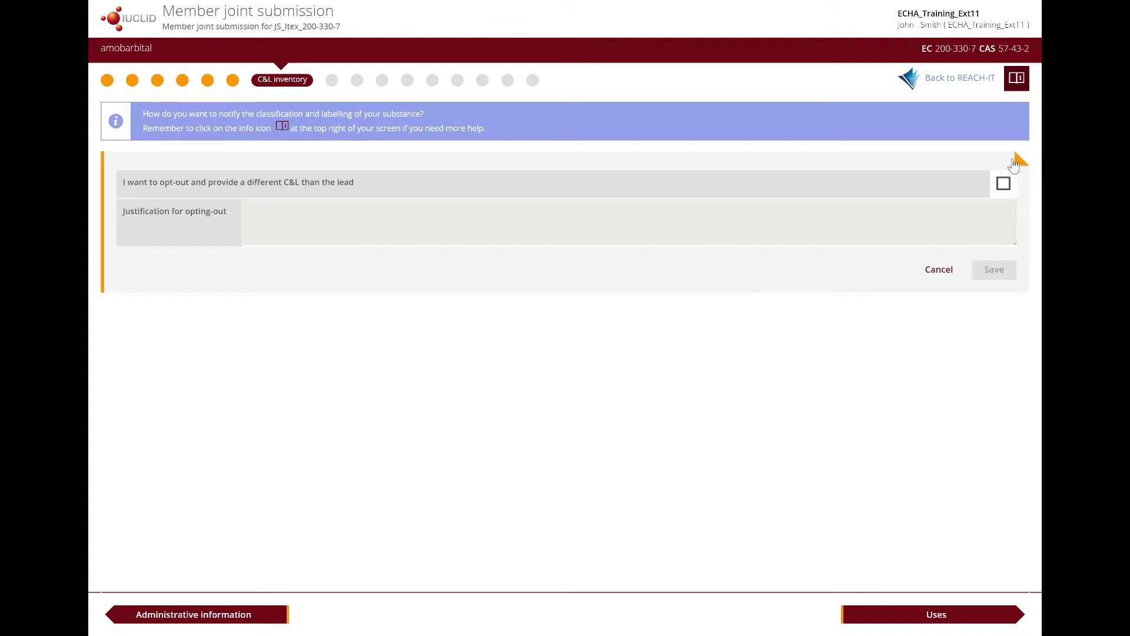
{"action": "left_click", "coordinate": [942, 272]}
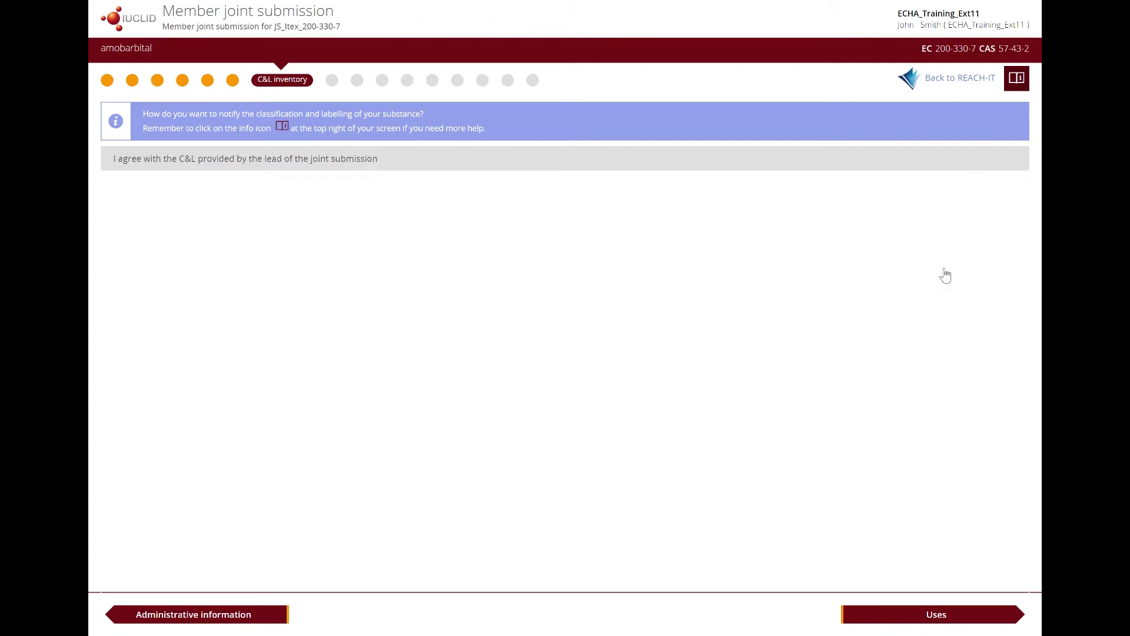
Continue to the Uses step and add a manufacture entry with the manufacture name Manufacture.
{"action": "left_click", "coordinate": [938, 615]}
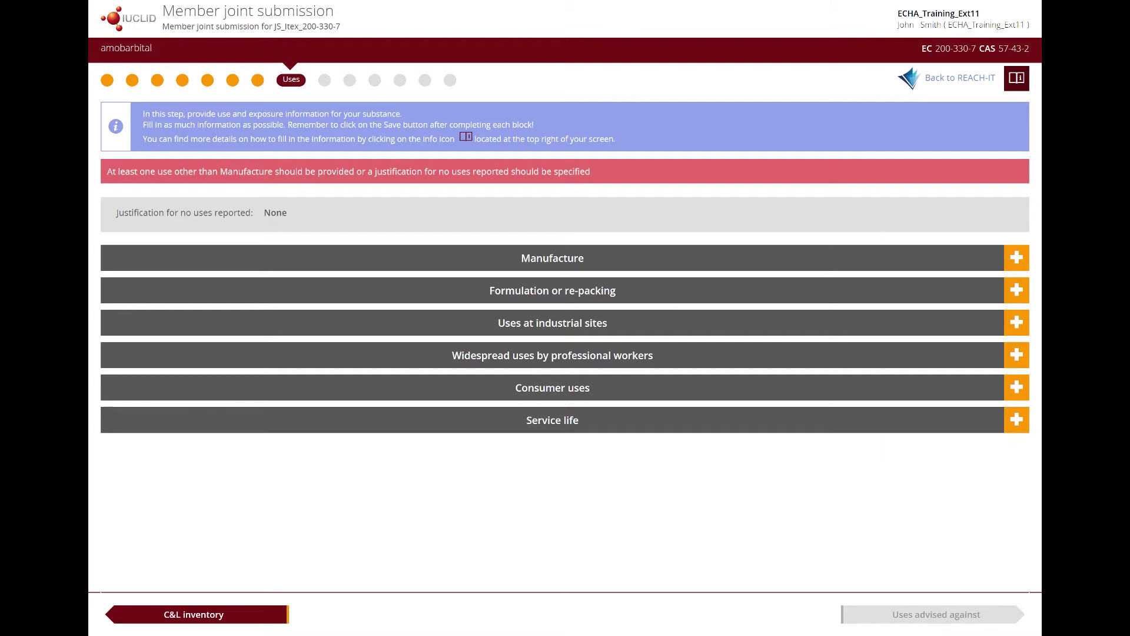
{"action": "left_click", "coordinate": [1016, 257]}
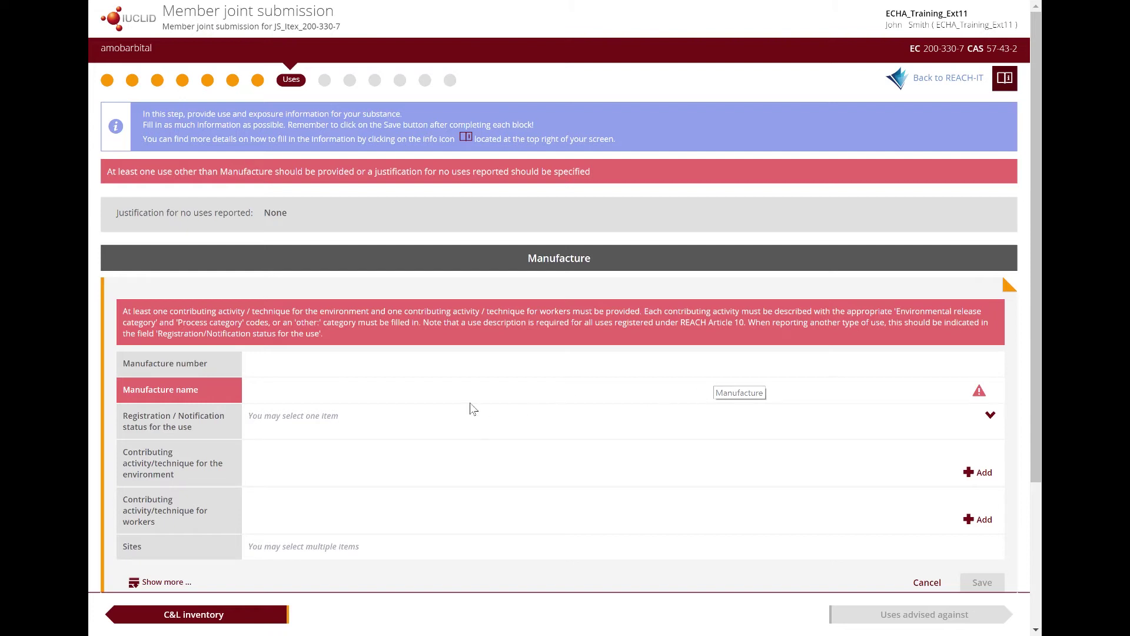
{"action": "left_click", "coordinate": [275, 392]}
{"action": "type", "text": "M"}
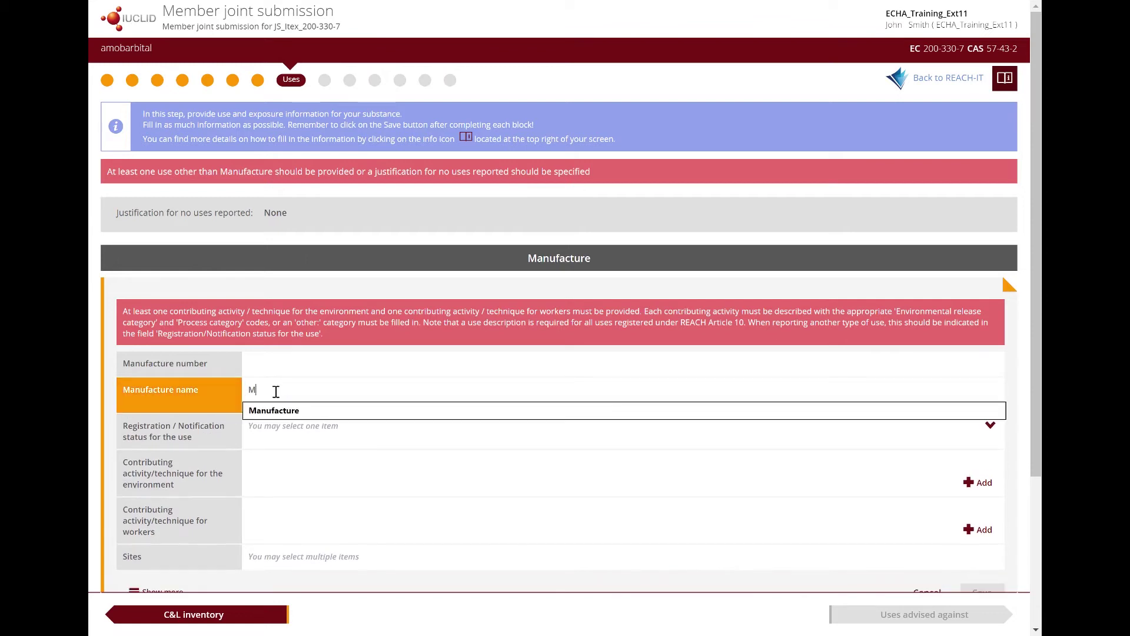
{"action": "left_click", "coordinate": [282, 416]}
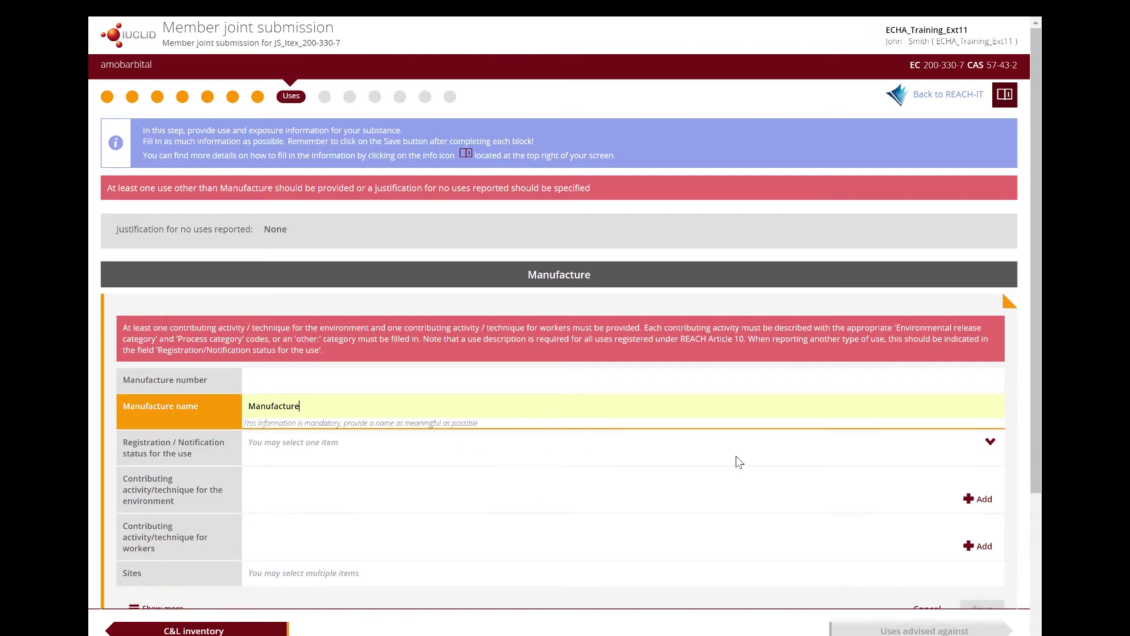
Start a contributing activity for the environment and name it "Manufacture in contained system, no water involved".
{"action": "left_click", "coordinate": [972, 499]}
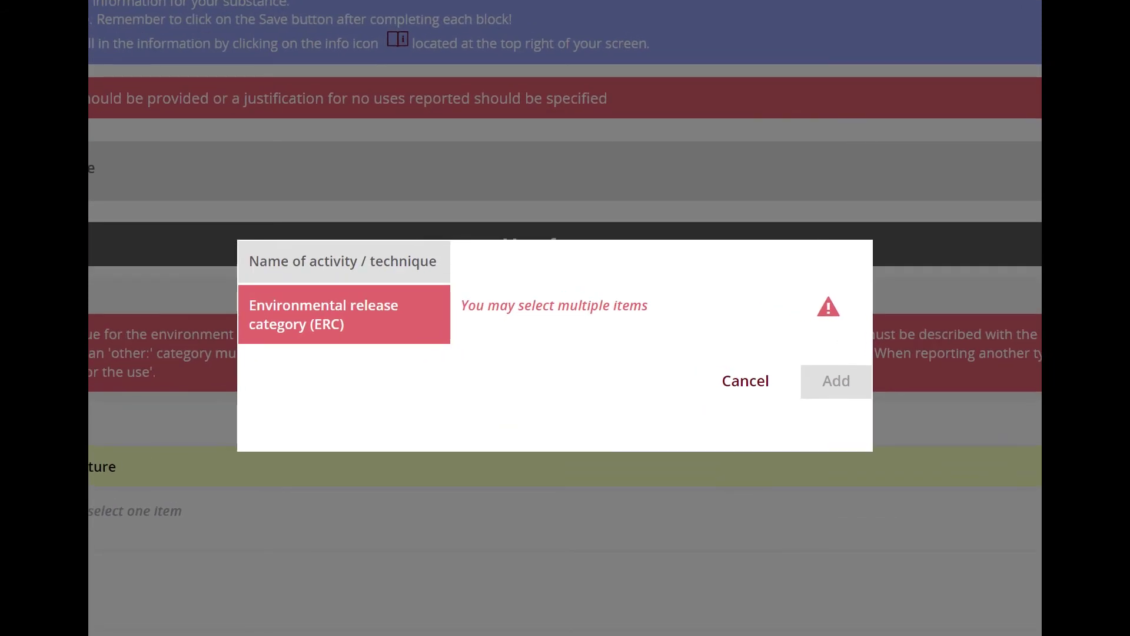
{"action": "left_click", "coordinate": [636, 276]}
{"action": "type", "text": "Manufactre in contained s"}
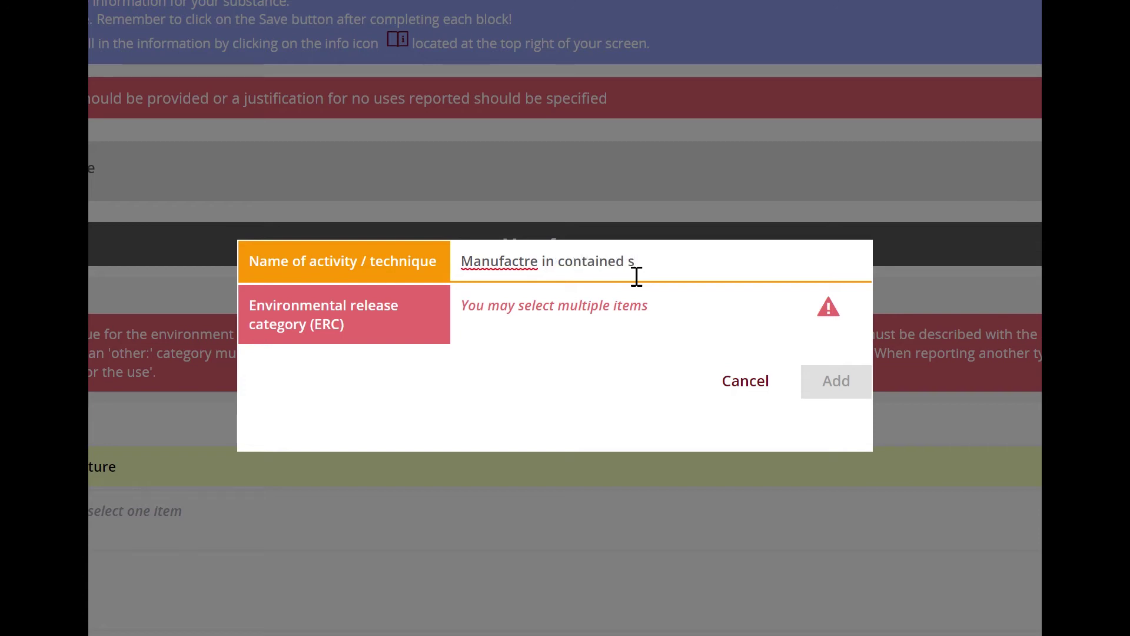
{"action": "key", "text": "BackSpace"}
{"action": "key", "text": "BackSpace"}
{"action": "key", "text": "BackSpace"}
{"action": "key", "text": "BackSpace"}
{"action": "key", "text": "BackSpace"}
{"action": "key", "text": "BackSpace"}
{"action": "key", "text": "BackSpace"}
{"action": "key", "text": "BackSpace"}
{"action": "key", "text": "BackSpace"}
{"action": "key", "text": "BackSpace"}
{"action": "key", "text": "BackSpace"}
{"action": "key", "text": "BackSpace"}
{"action": "key", "text": "BackSpace"}
{"action": "key", "text": "BackSpace"}
{"action": "key", "text": "BackSpace"}
{"action": "key", "text": "BackSpace"}
{"action": "key", "text": "BackSpace"}
{"action": "key", "text": "BackSpace"}
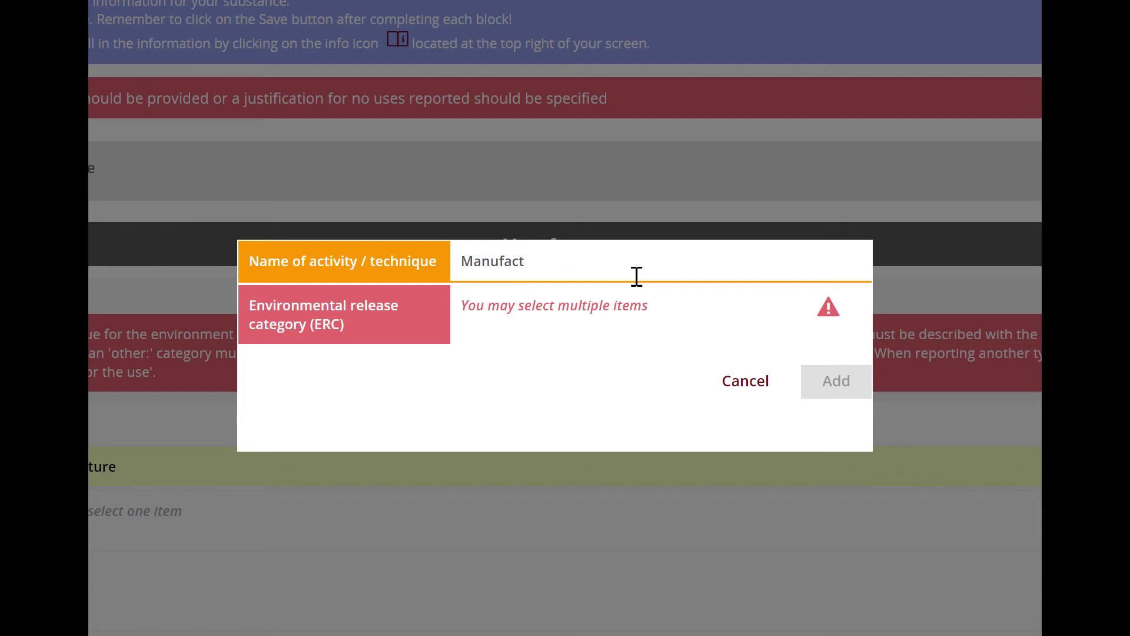
{"action": "type", "text": "ture in contained sys"}
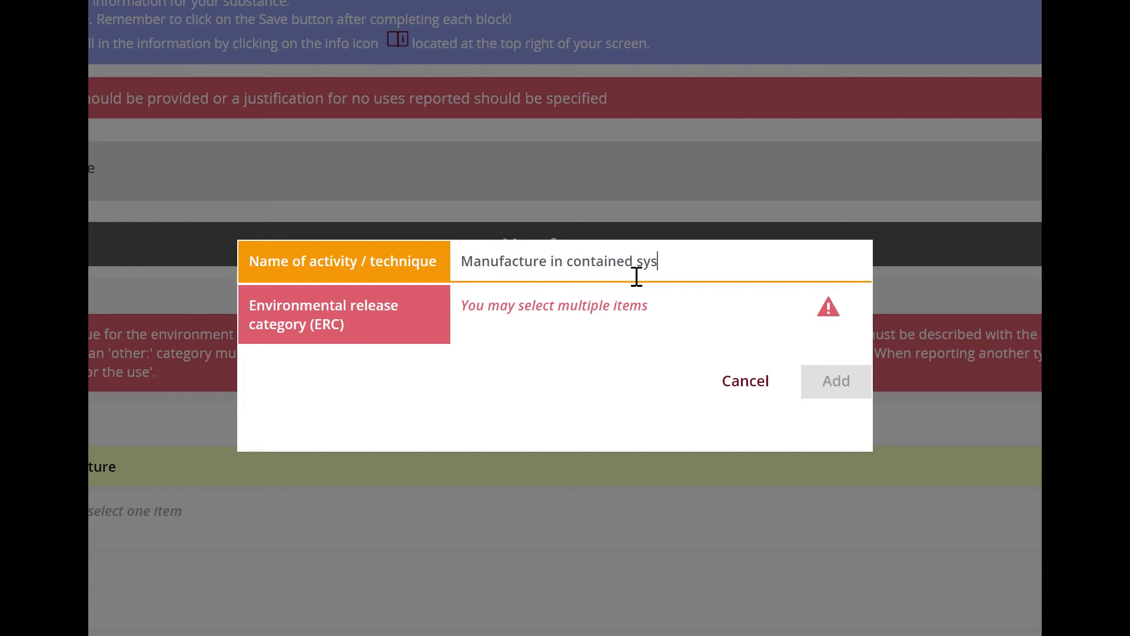
{"action": "type", "text": "tem, no water involved"}
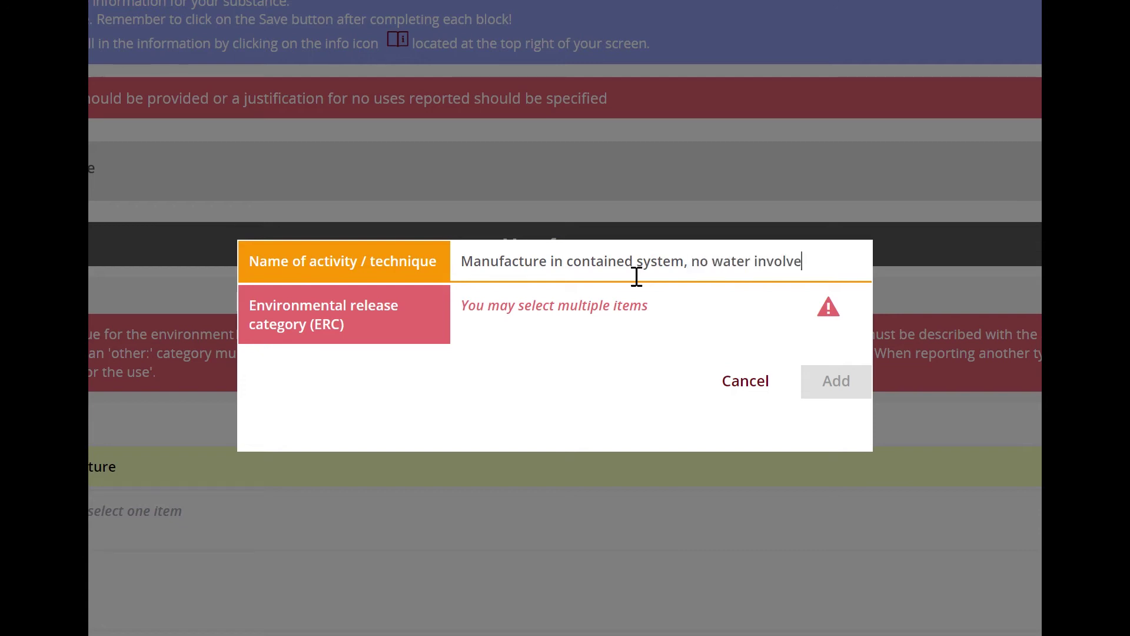
Assign the environmental release category ERC1: Manufacture of the substance and add the activity to the manufacture entry.
{"action": "left_click", "coordinate": [625, 300]}
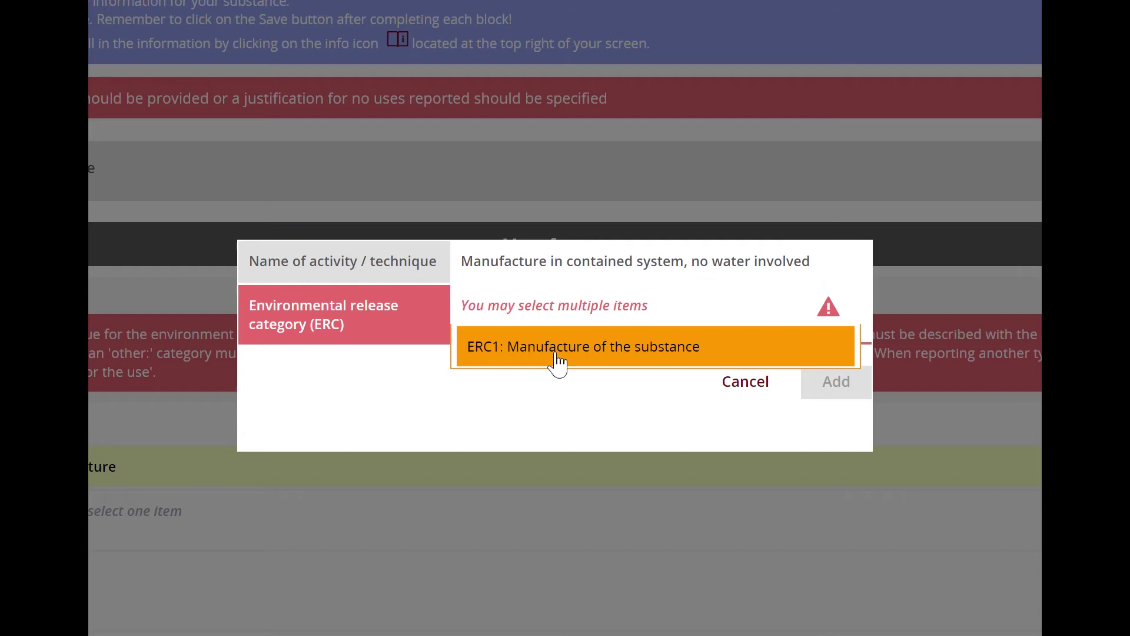
{"action": "left_click", "coordinate": [550, 366]}
{"action": "left_click", "coordinate": [826, 388]}
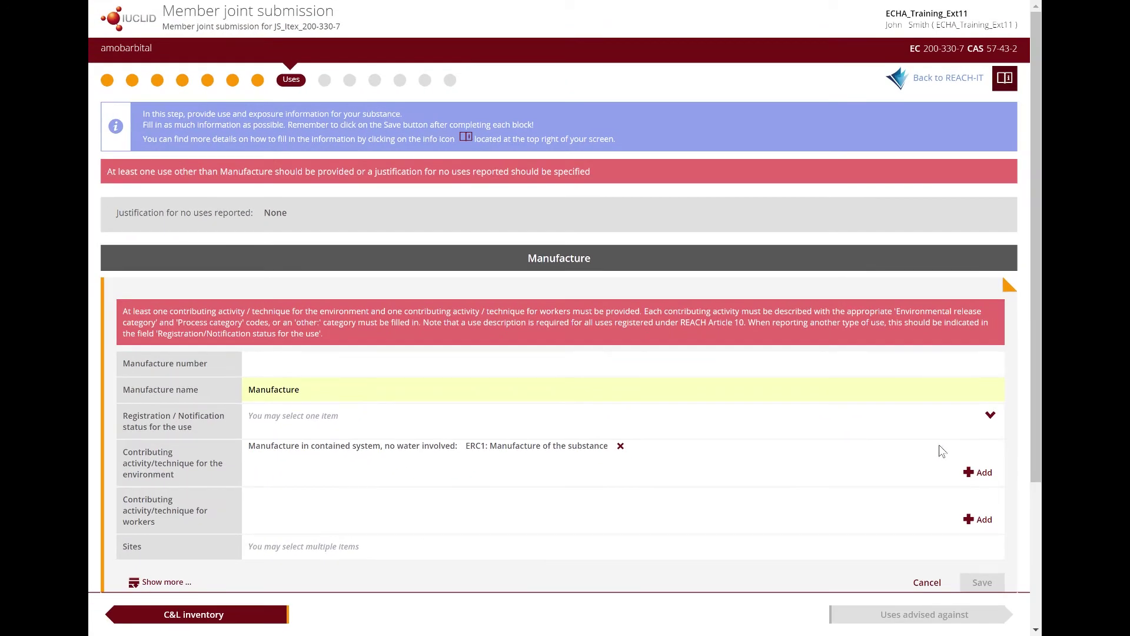
Start a contributing activity for workers in the manufacture entry and name it "Transfer of the substance vessel into smaller containers".
{"action": "scroll", "coordinate": [938, 451], "scroll_direction": "down", "scroll_amount": 3}
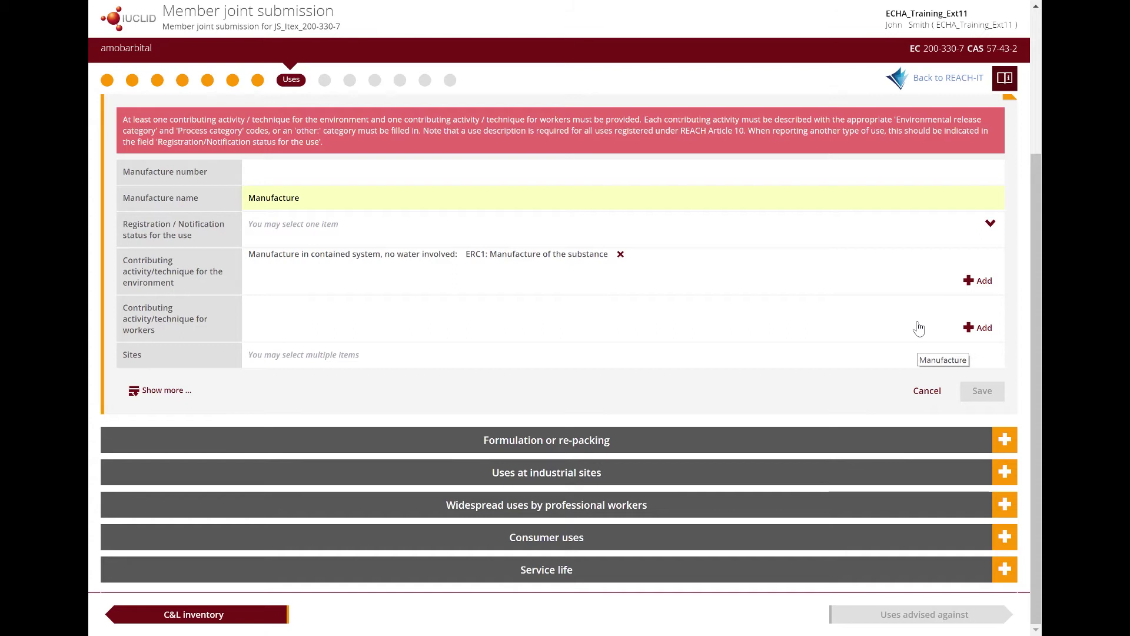
{"action": "left_click", "coordinate": [984, 328]}
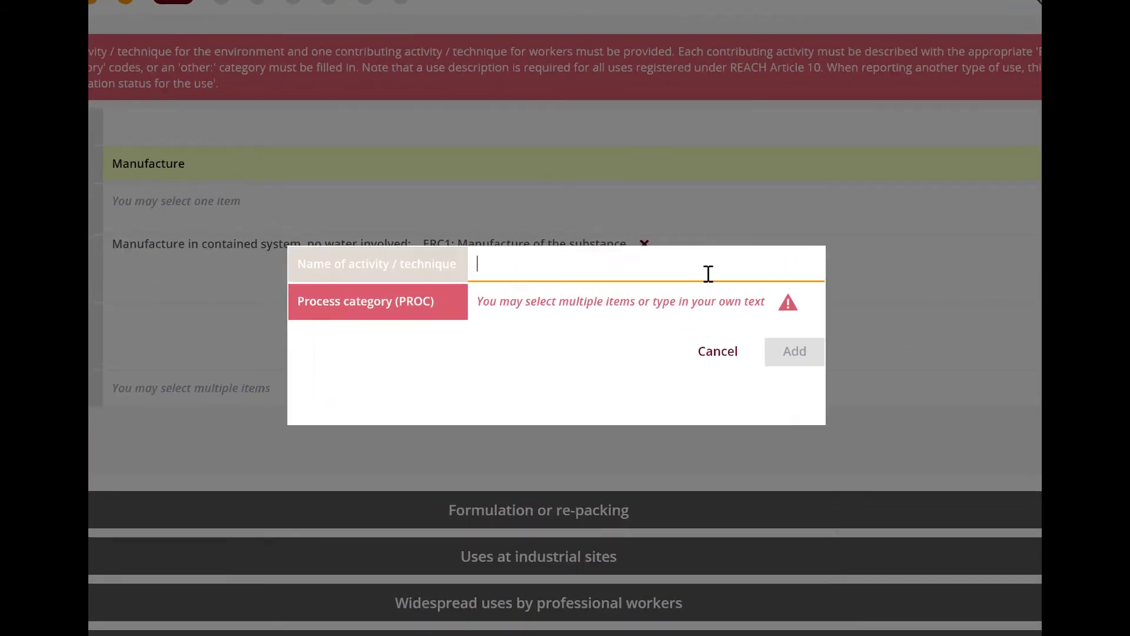
{"action": "type", "text": "Tr"}
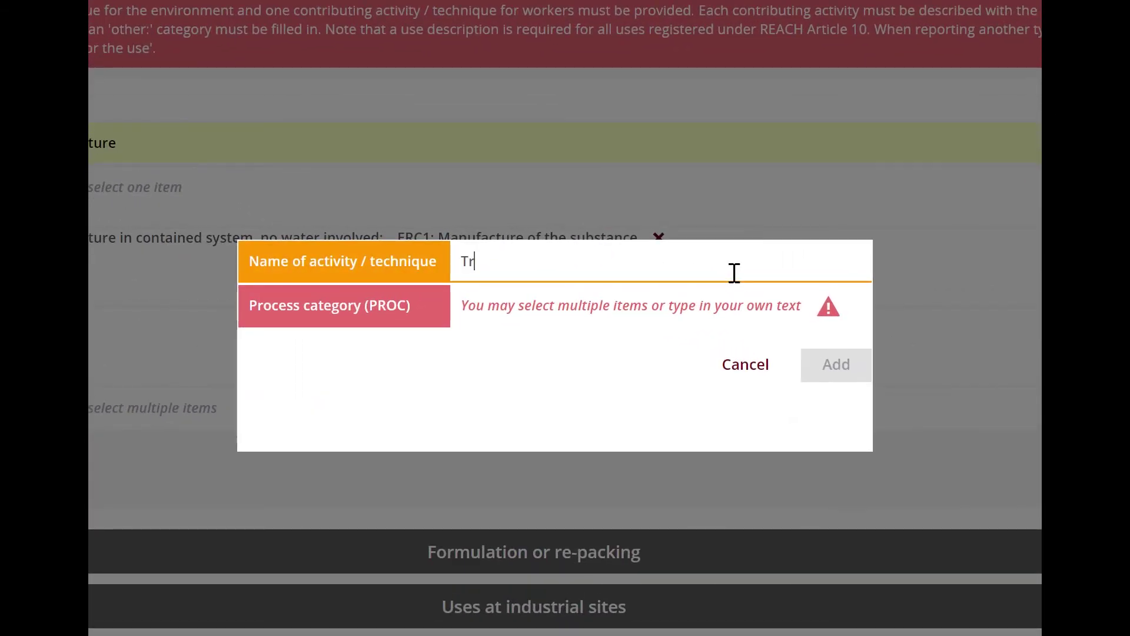
{"action": "type", "text": "ansfer os sub"}
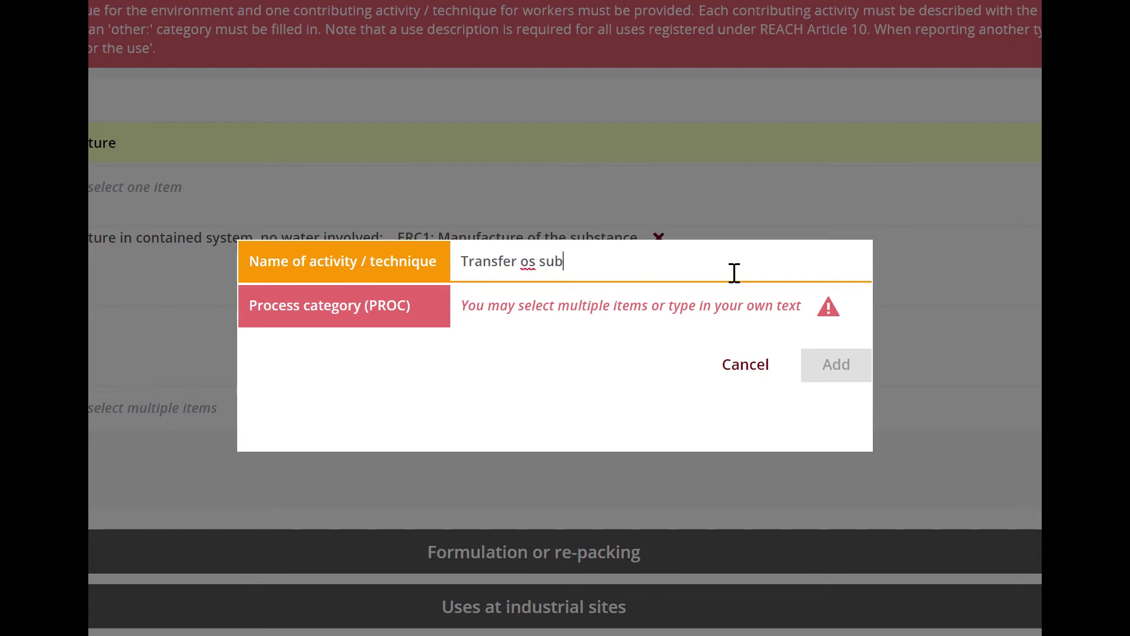
{"action": "type", "text": "stance from the ve"}
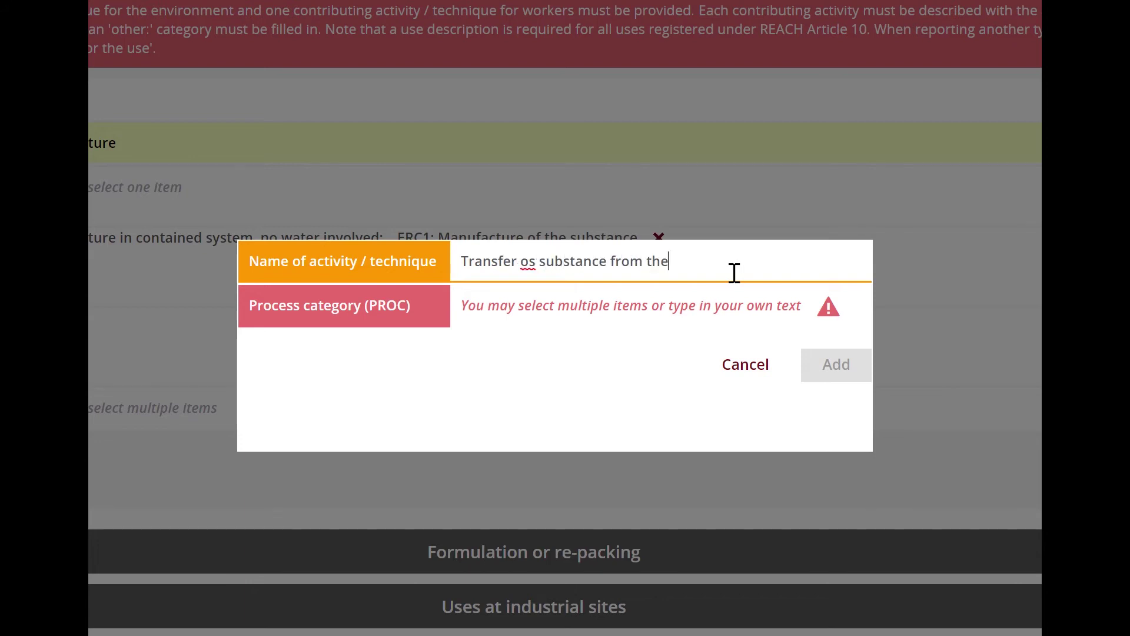
{"action": "key", "text": "BackSpace"}
{"action": "key", "text": "BackSpace"}
{"action": "key", "text": "BackSpace"}
{"action": "key", "text": "BackSpace"}
{"action": "key", "text": "BackSpace"}
{"action": "key", "text": "BackSpace"}
{"action": "key", "text": "BackSpace"}
{"action": "key", "text": "BackSpace"}
{"action": "key", "text": "BackSpace"}
{"action": "key", "text": "BackSpace"}
{"action": "key", "text": "BackSpace"}
{"action": "key", "text": "BackSpace"}
{"action": "key", "text": "BackSpace"}
{"action": "key", "text": "BackSpace"}
{"action": "key", "text": "BackSpace"}
{"action": "key", "text": "BackSpace"}
{"action": "key", "text": "BackSpace"}
{"action": "key", "text": "BackSpace"}
{"action": "key", "text": "BackSpace"}
{"action": "key", "text": "BackSpace"}
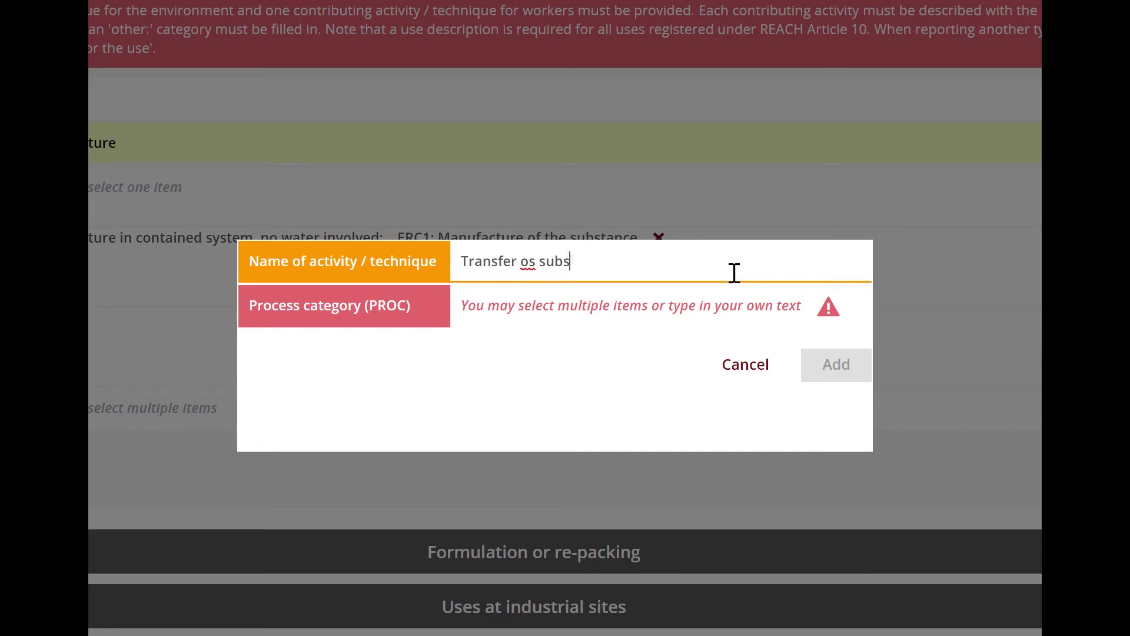
{"action": "key", "text": "BackSpace"}
{"action": "type", "text": "f the substance vessel into smaller containers"}
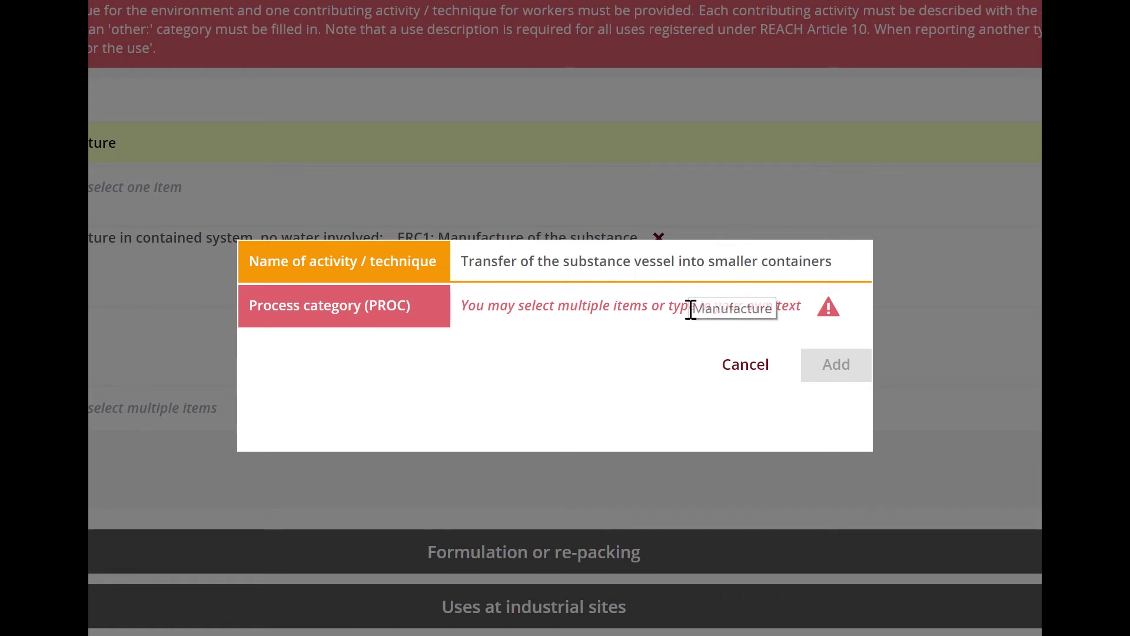
Assign process category PROC 8b: Transfer of substance or mixture (charging and discharging) at dedicated facilities and add the worker activity to the manufacture entry.
{"action": "left_click", "coordinate": [691, 309]}
{"action": "scroll", "coordinate": [694, 500], "scroll_direction": "down", "scroll_amount": 8}
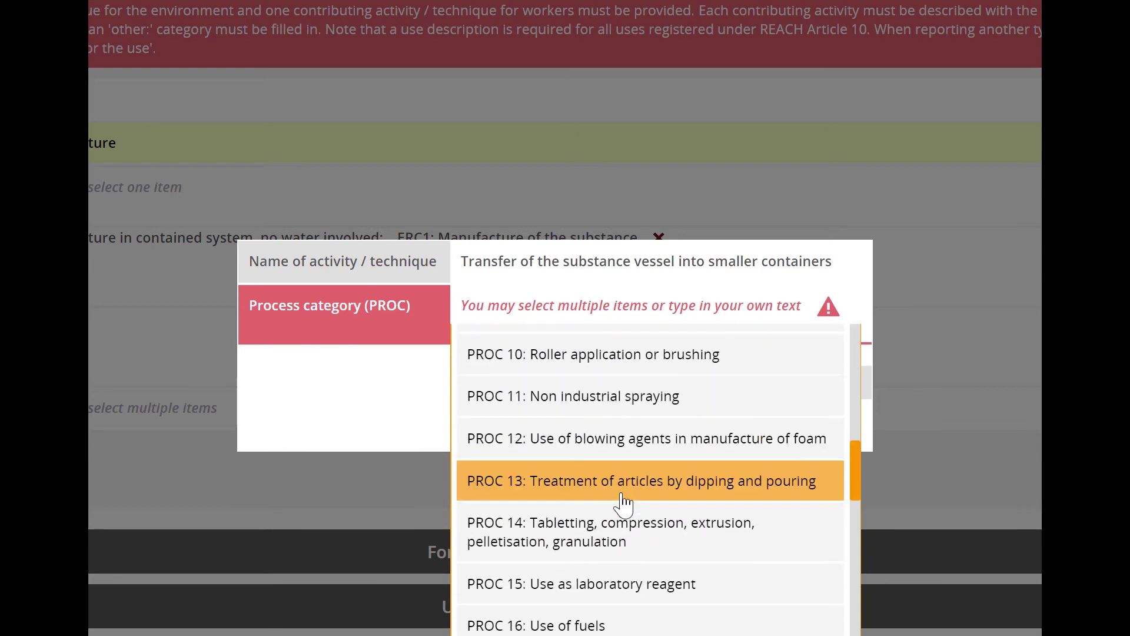
{"action": "scroll", "coordinate": [622, 503], "scroll_direction": "up", "scroll_amount": 5}
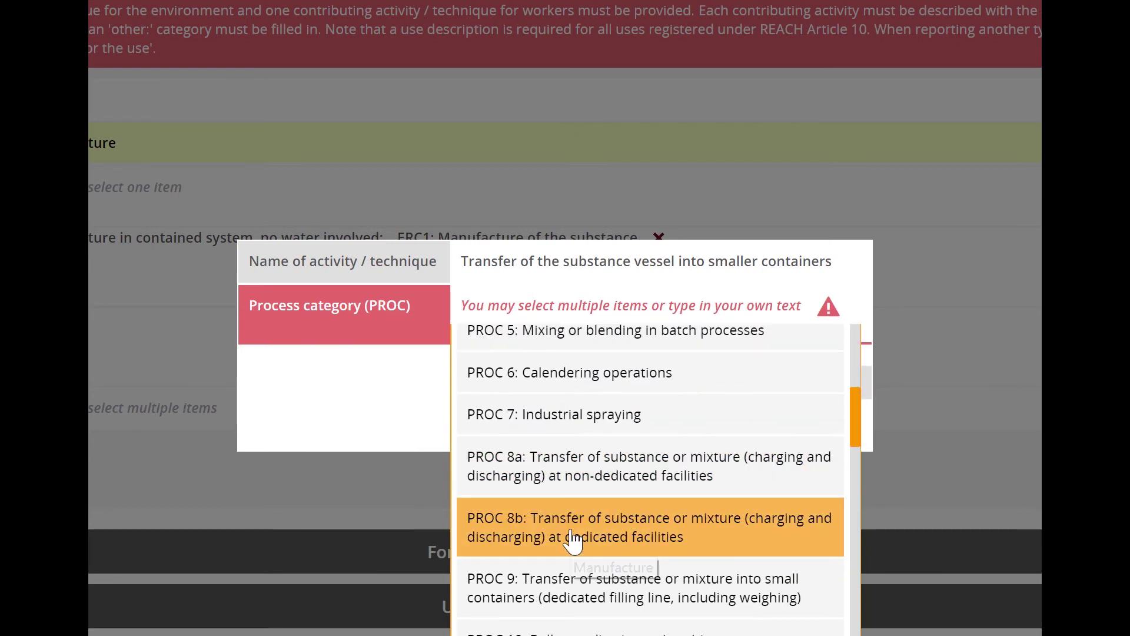
{"action": "left_click", "coordinate": [575, 539]}
{"action": "left_click", "coordinate": [833, 429]}
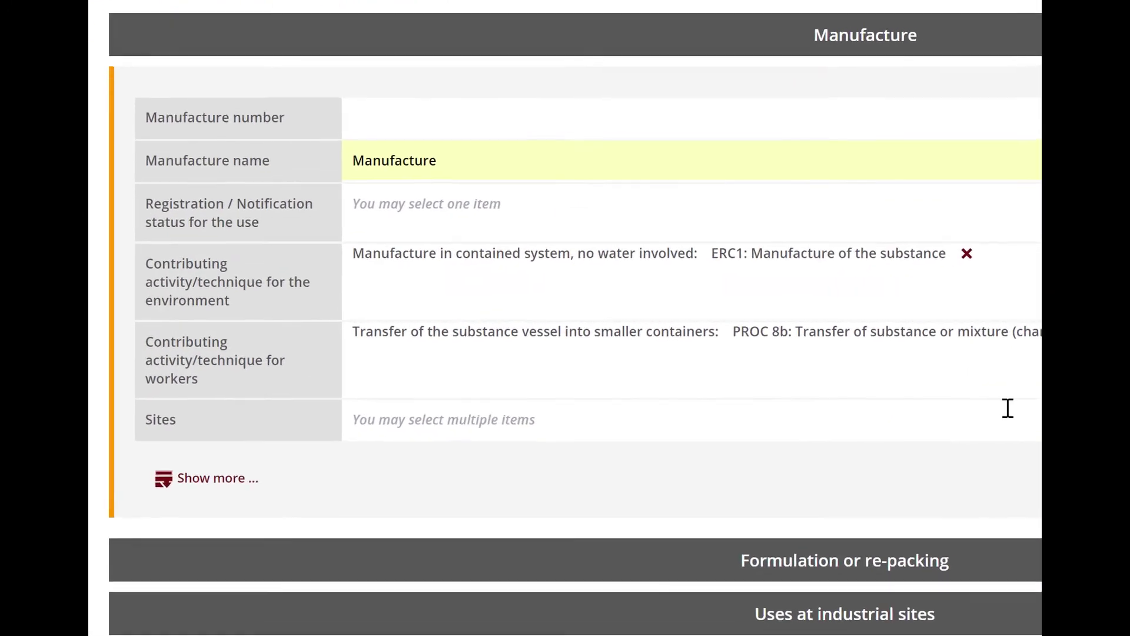
Assign the Helsinki site to the manufacture entry and save the entry.
{"action": "left_click", "coordinate": [645, 375]}
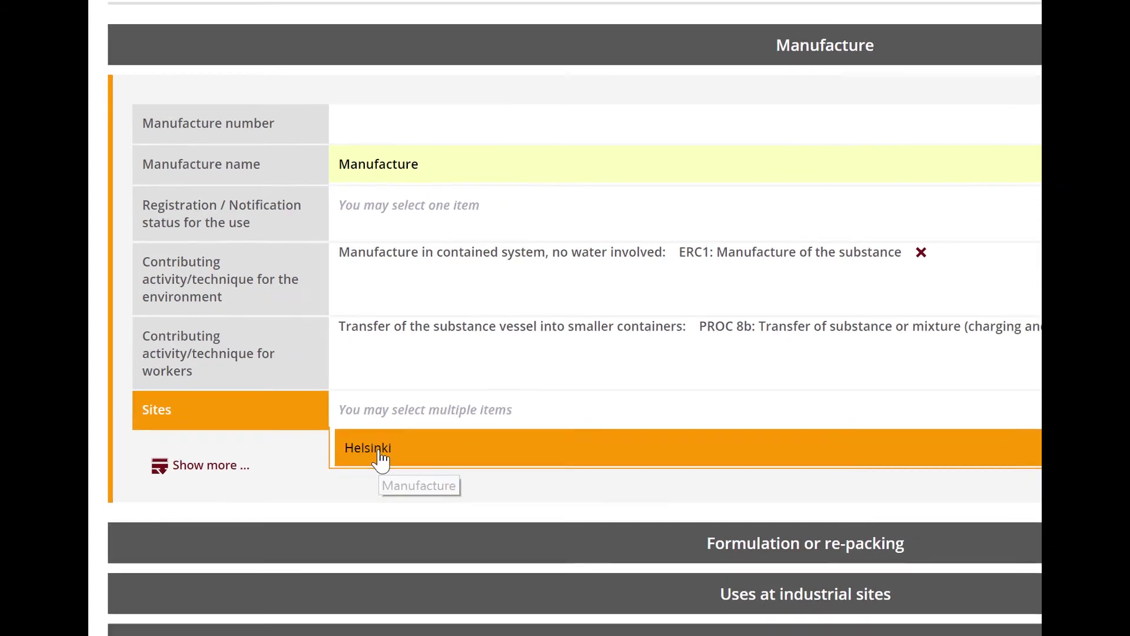
{"action": "left_click", "coordinate": [379, 456]}
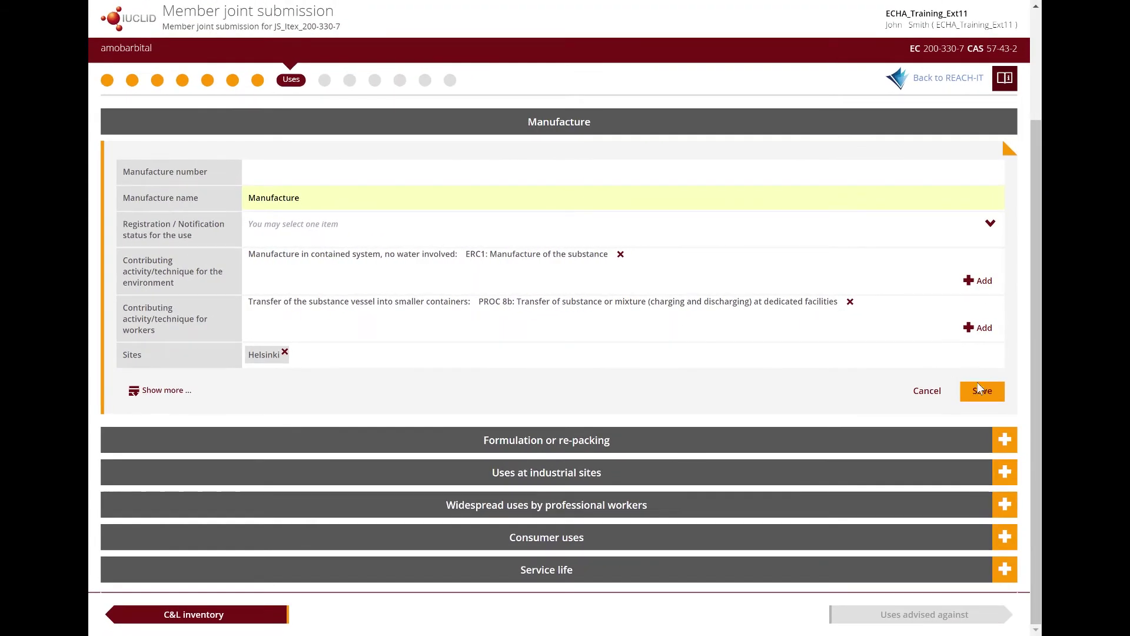
{"action": "left_click", "coordinate": [986, 394]}
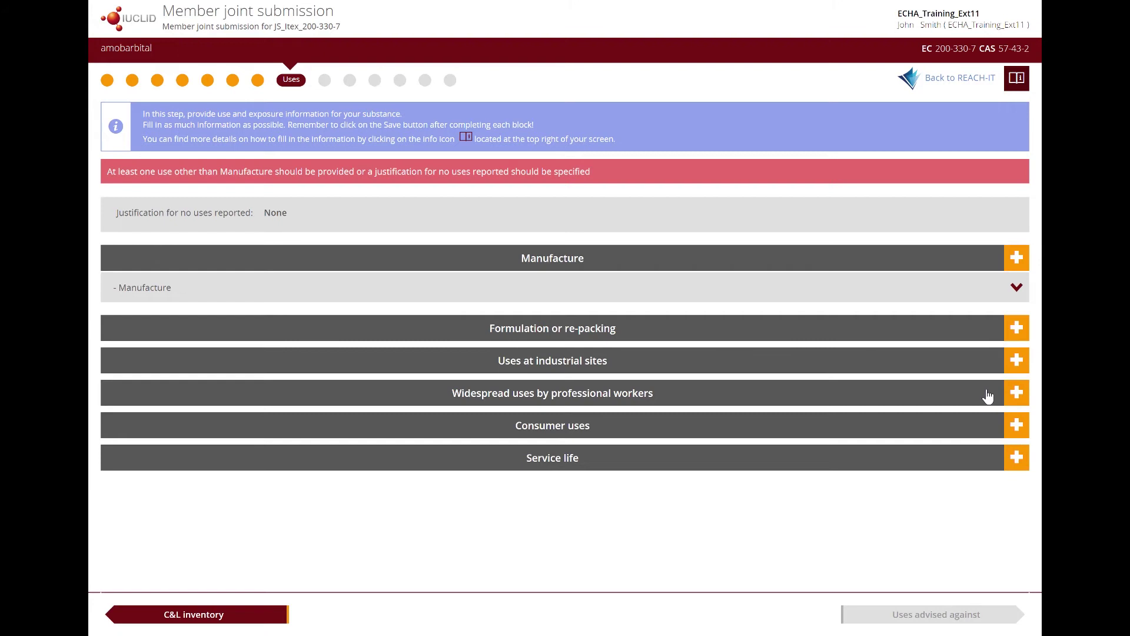
Add a new entry under Uses at industrial sites with the use name "Use of vehicle cleaning product".
{"action": "left_click", "coordinate": [1015, 360]}
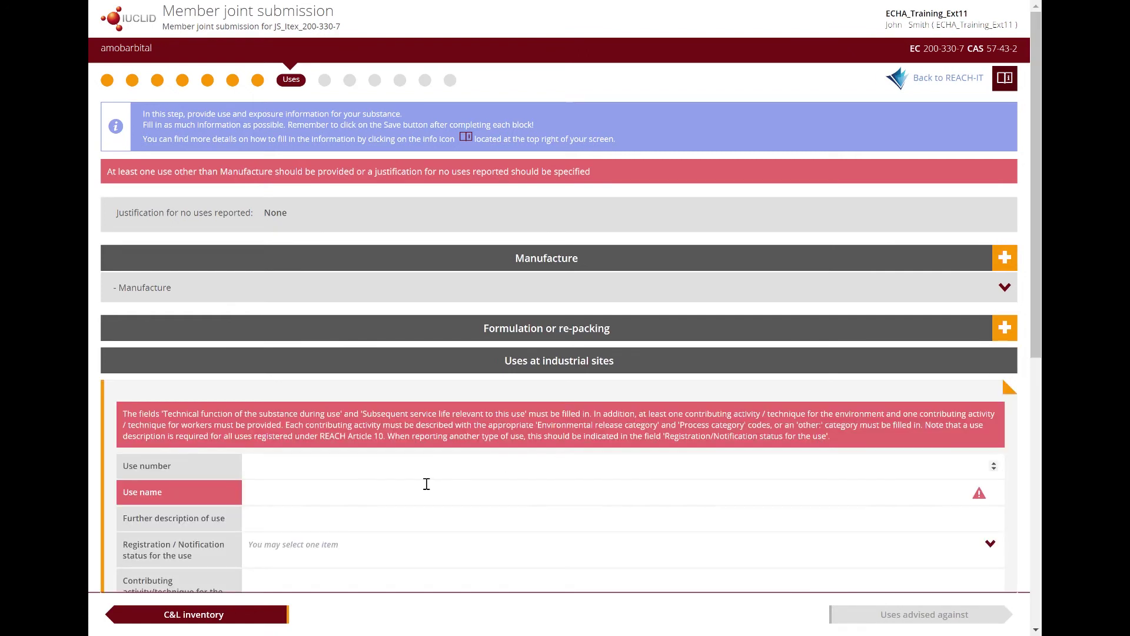
{"action": "left_click", "coordinate": [392, 493]}
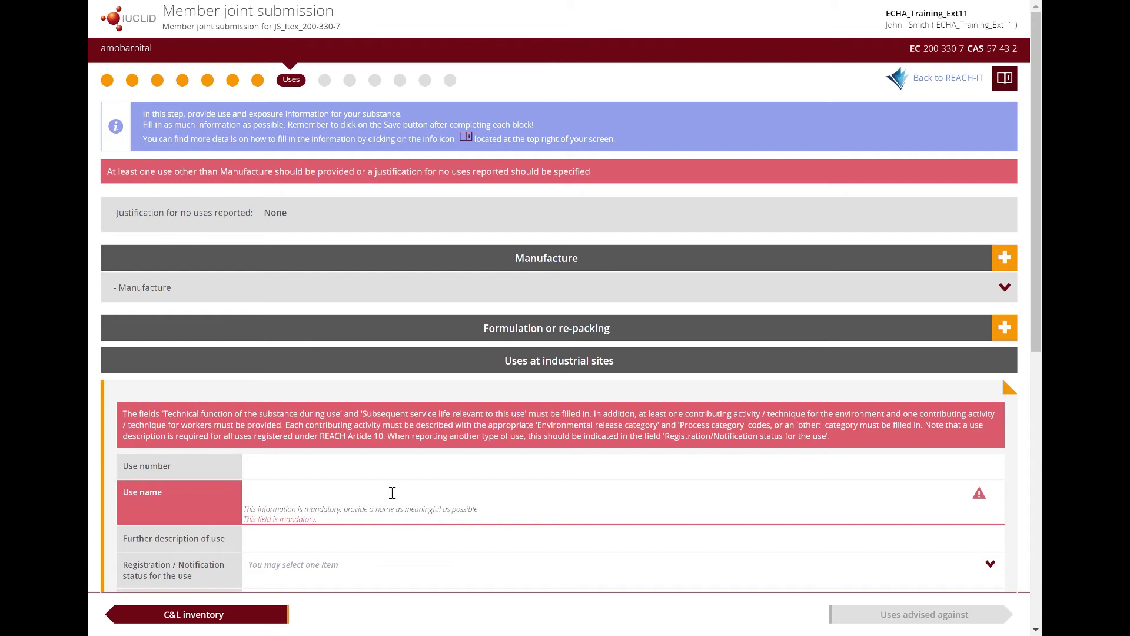
{"action": "type", "text": "U"}
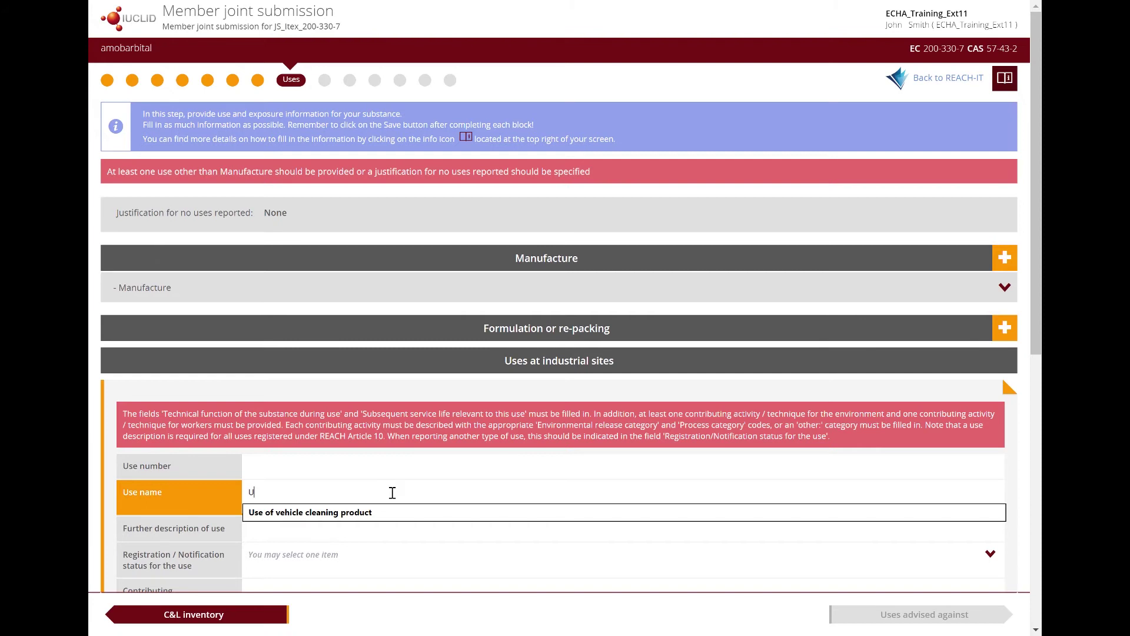
{"action": "left_click", "coordinate": [393, 515]}
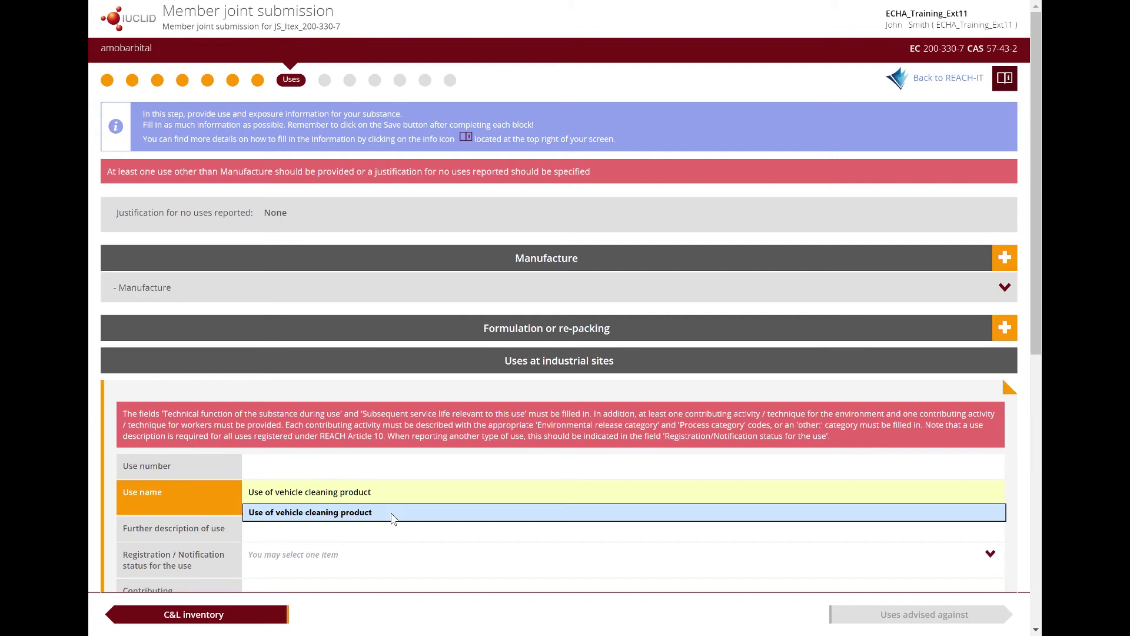
{"action": "left_click", "coordinate": [392, 517]}
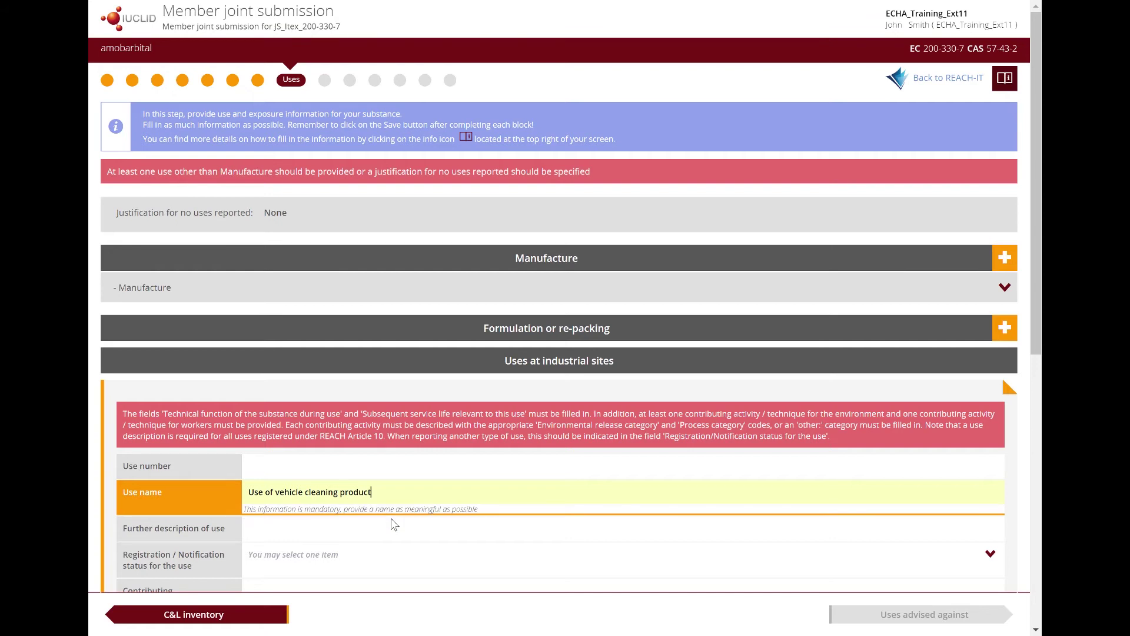
{"action": "left_click", "coordinate": [420, 526]}
Add the environmental contributing activity "Automated water based washing of large articles" with category ERC4: Use of non-reactive processing aid at industrial site.
{"action": "scroll", "coordinate": [421, 529], "scroll_direction": "down", "scroll_amount": 4}
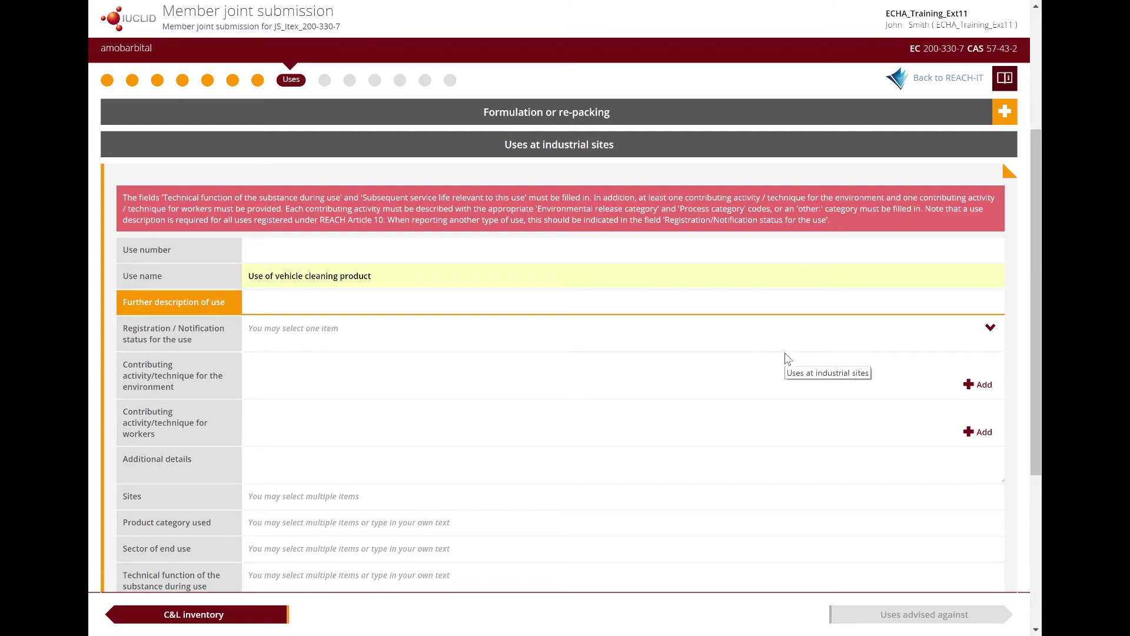
{"action": "left_click", "coordinate": [992, 386]}
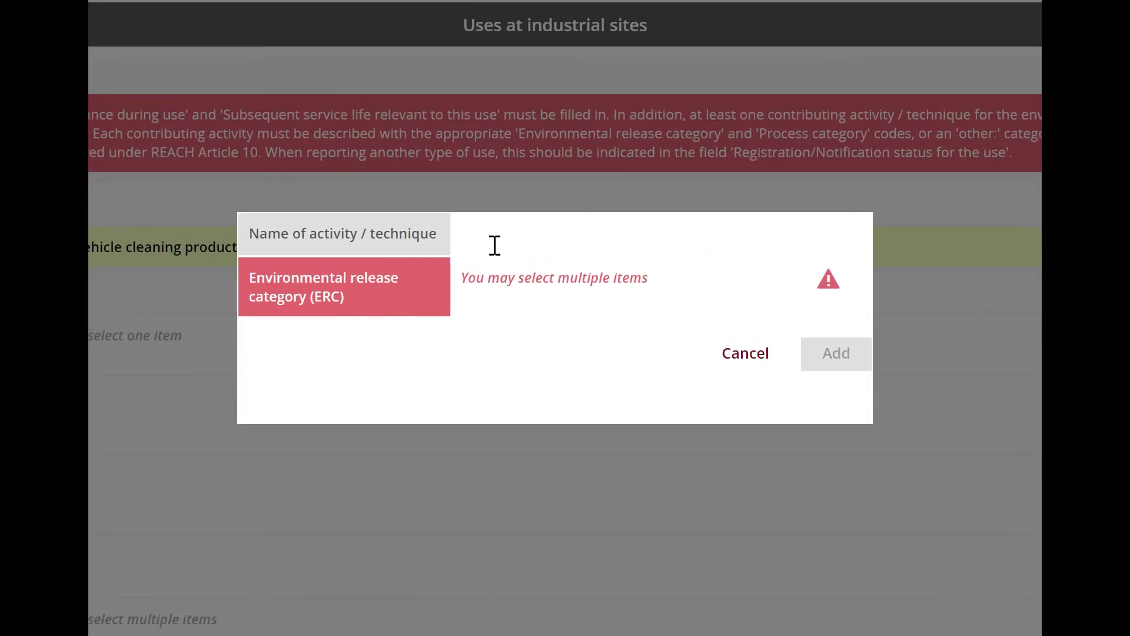
{"action": "left_click", "coordinate": [495, 245]}
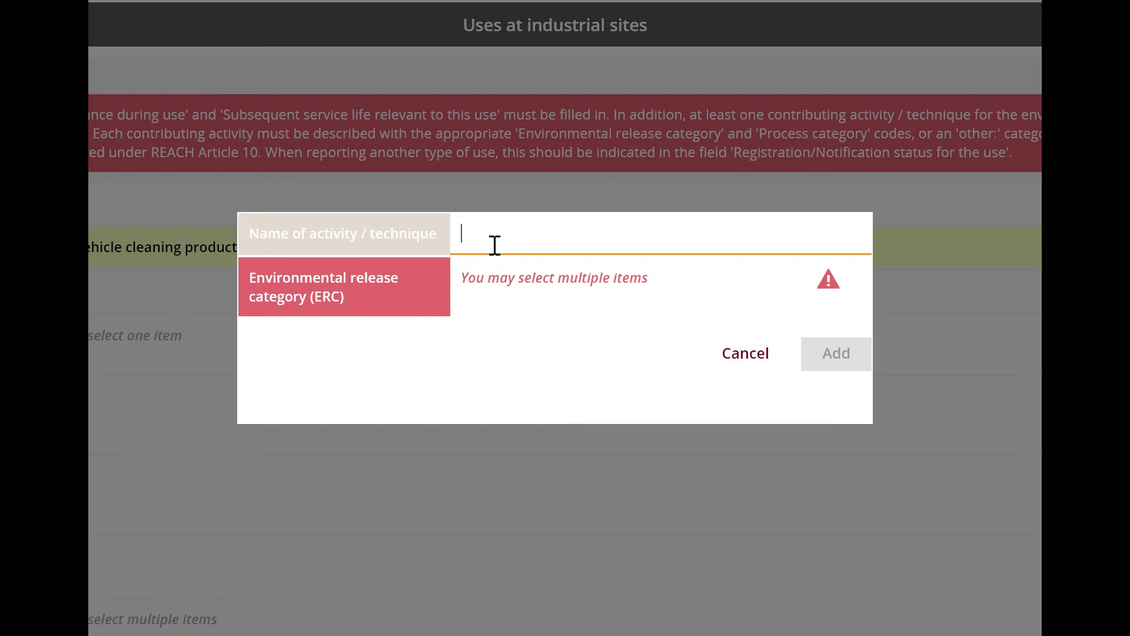
{"action": "type", "text": "Automated"}
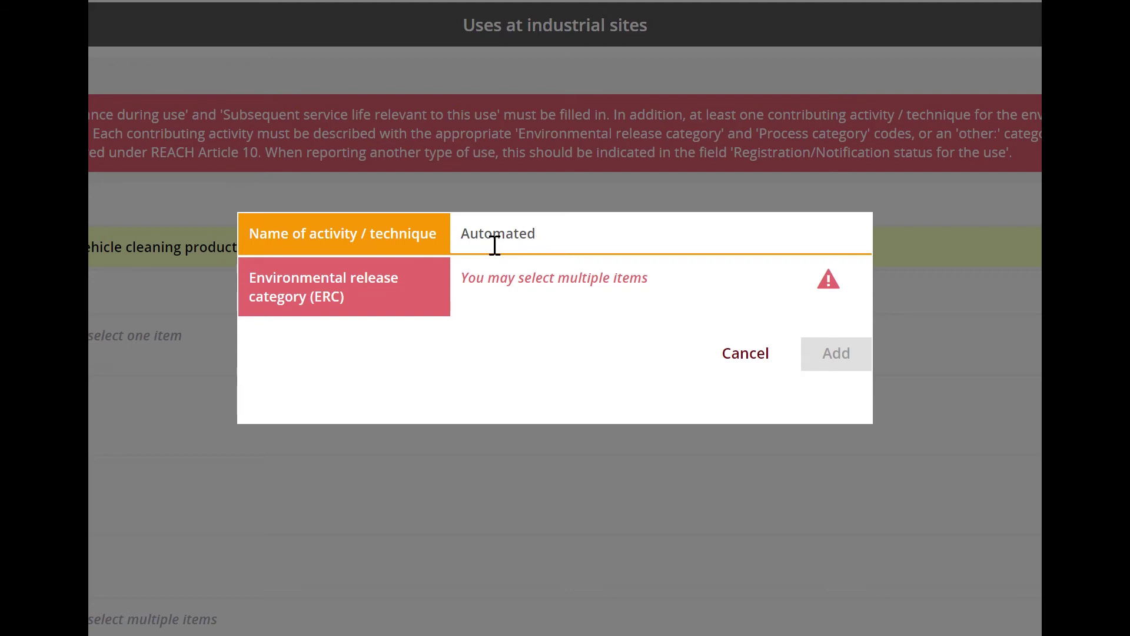
{"action": "type", "text": "water based washing o"}
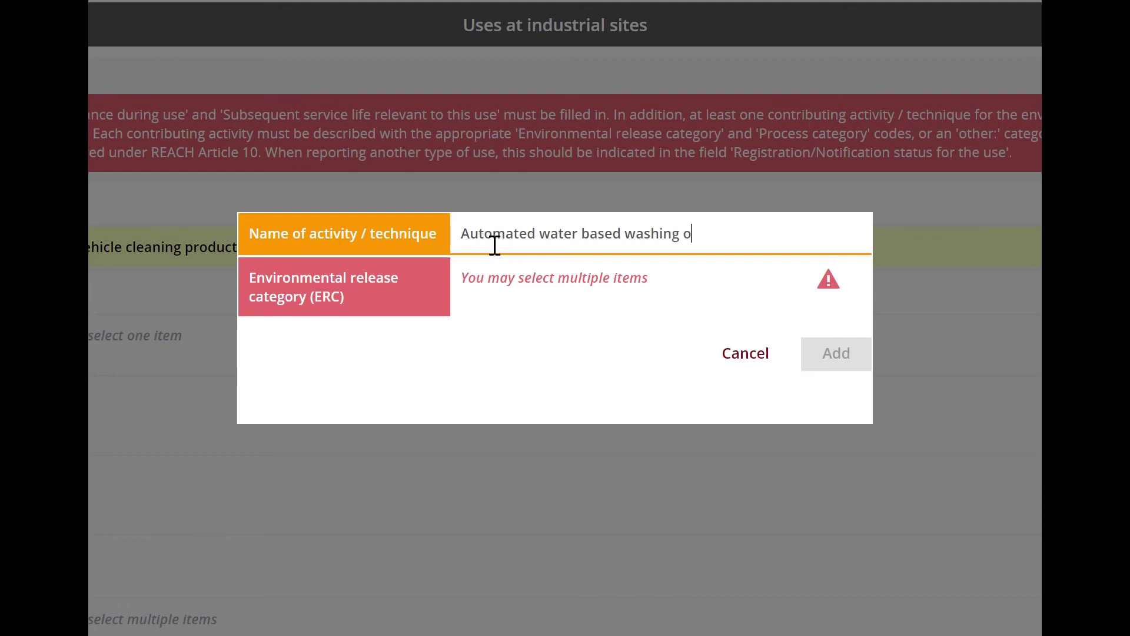
{"action": "type", "text": "f large articles"}
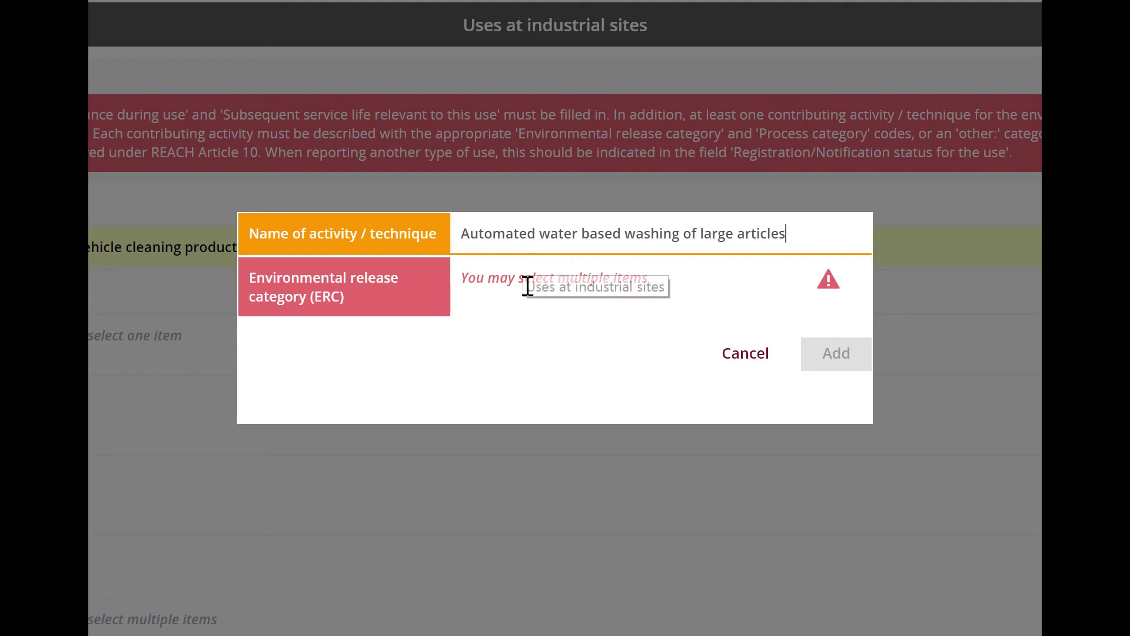
{"action": "left_click", "coordinate": [527, 285]}
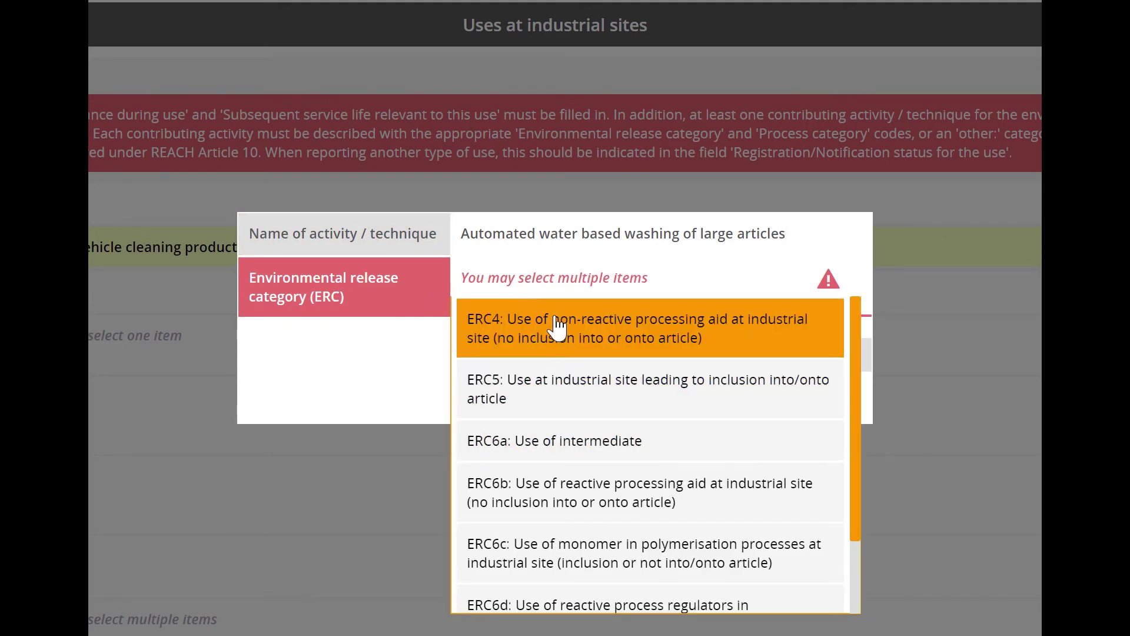
{"action": "left_click", "coordinate": [547, 344]}
{"action": "left_click", "coordinate": [820, 399]}
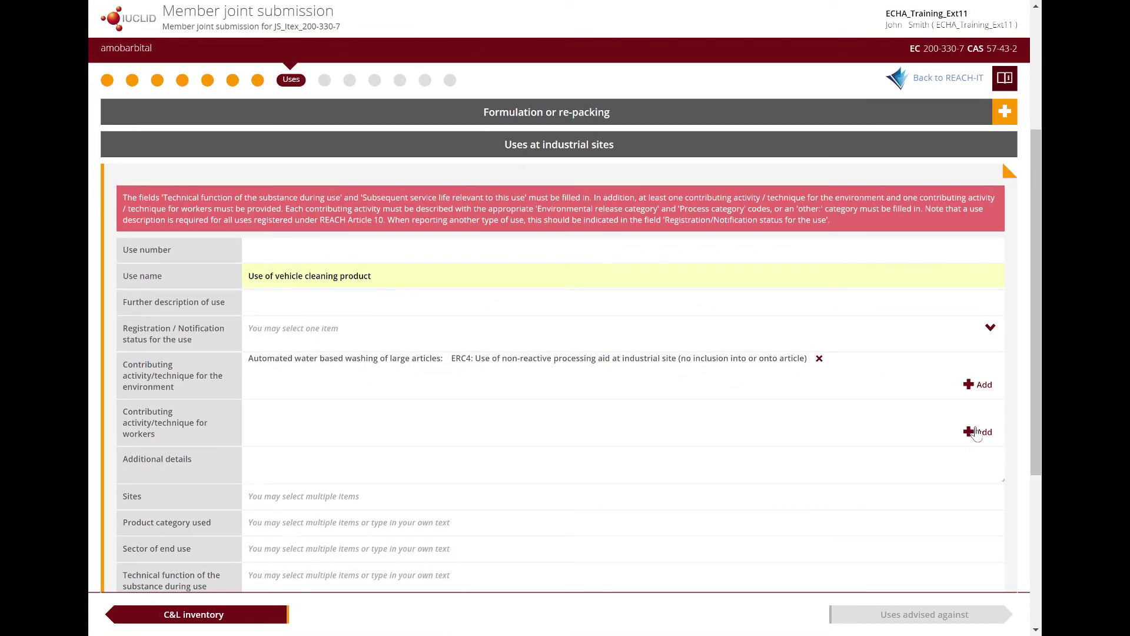
Add the worker contributing activity "Transfer of products with manual coupling/decoupling" with PROC 8b: Transfer of substance or mixture at dedicated facilities.
{"action": "left_click", "coordinate": [976, 433]}
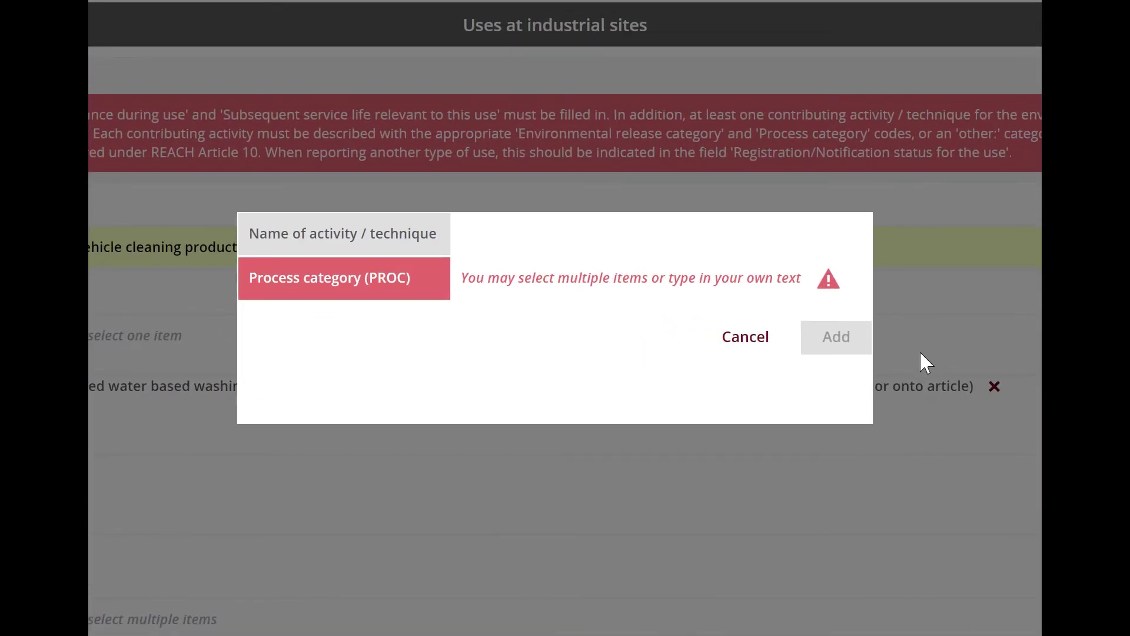
{"action": "left_click", "coordinate": [623, 243]}
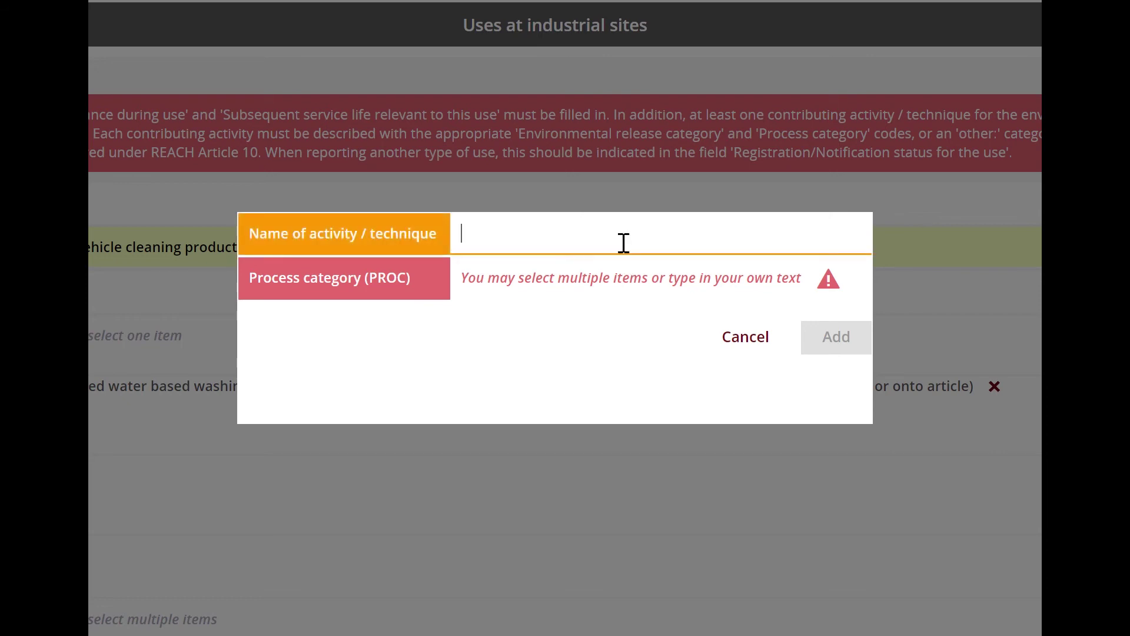
{"action": "type", "text": "Transfer of products with manual coupling/decou"}
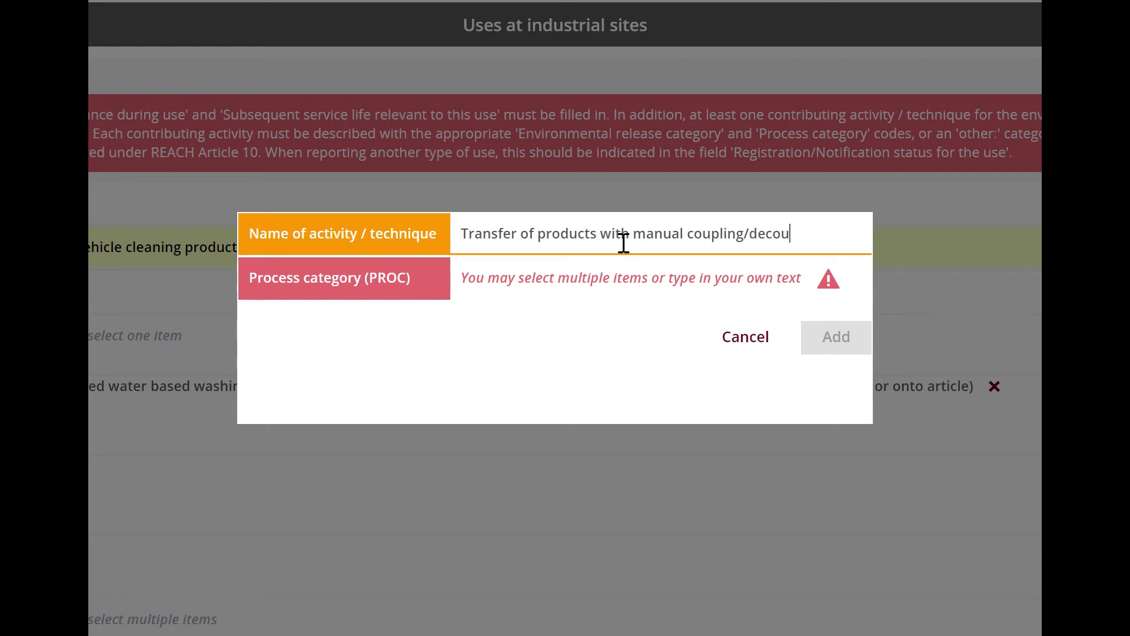
{"action": "type", "text": "pling"}
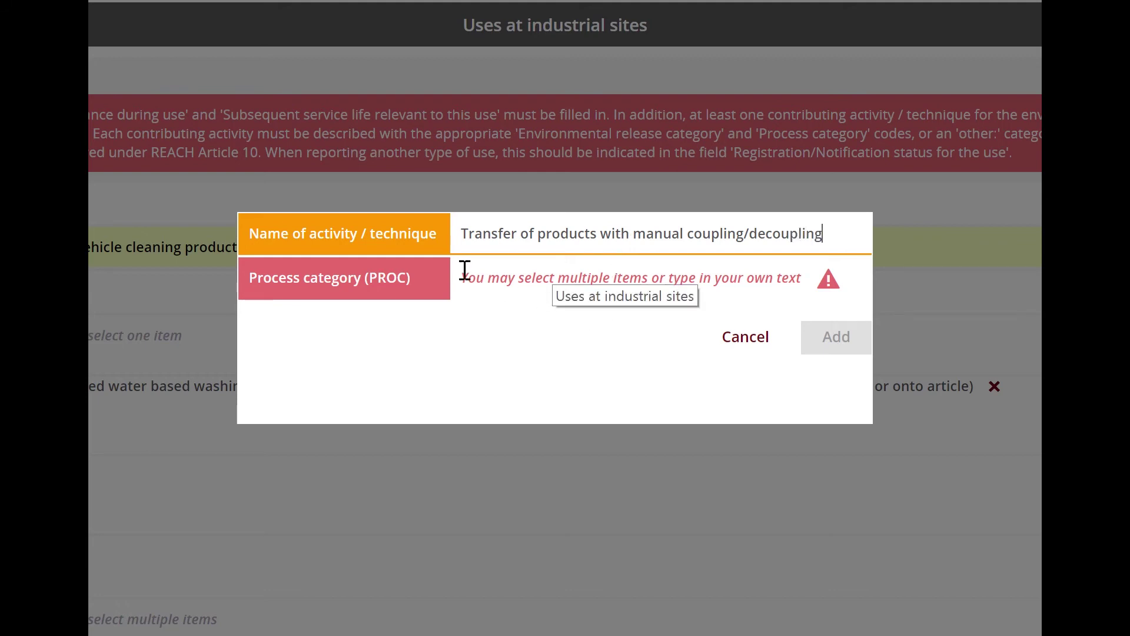
{"action": "left_click", "coordinate": [521, 284]}
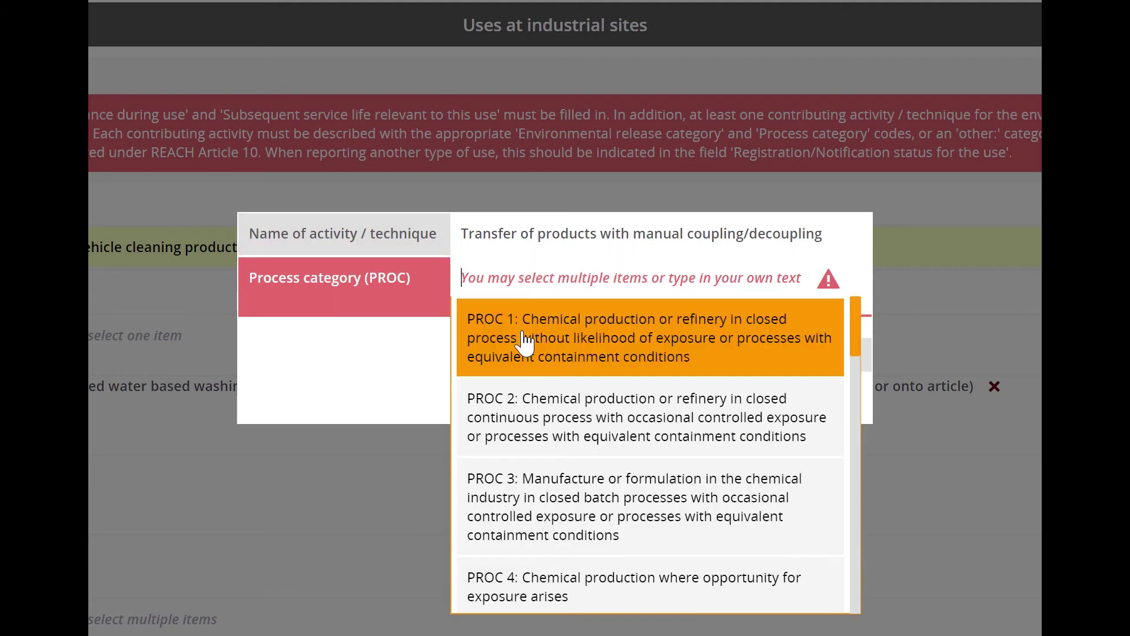
{"action": "scroll", "coordinate": [589, 506], "scroll_direction": "down", "scroll_amount": 3}
{"action": "scroll", "coordinate": [589, 503], "scroll_direction": "down", "scroll_amount": 2}
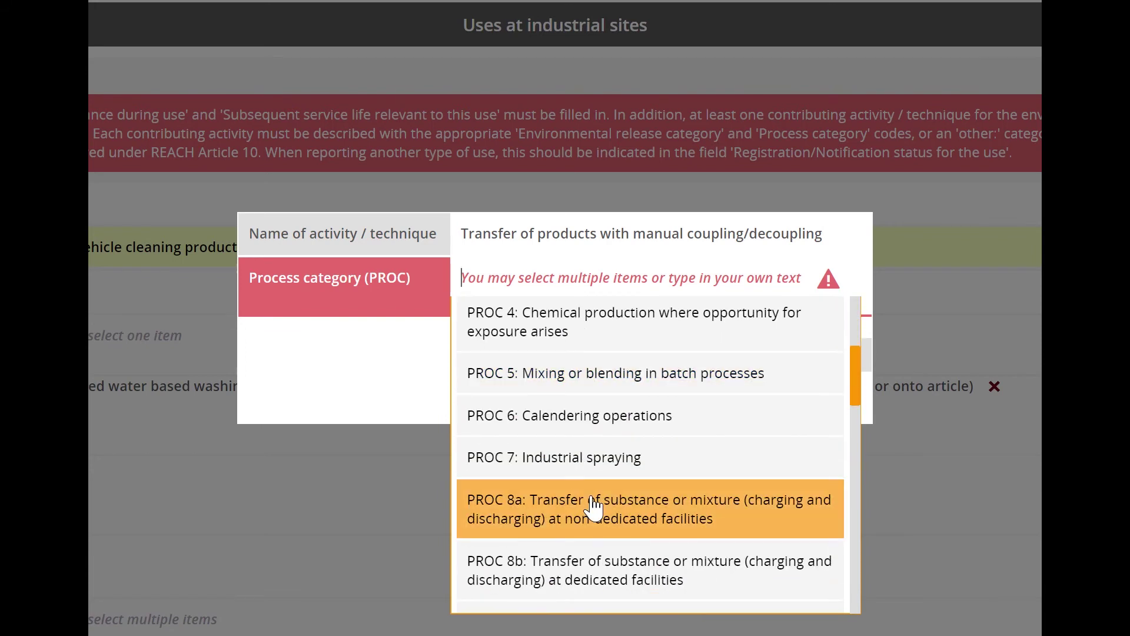
{"action": "left_click", "coordinate": [572, 584]}
{"action": "left_click", "coordinate": [835, 398]}
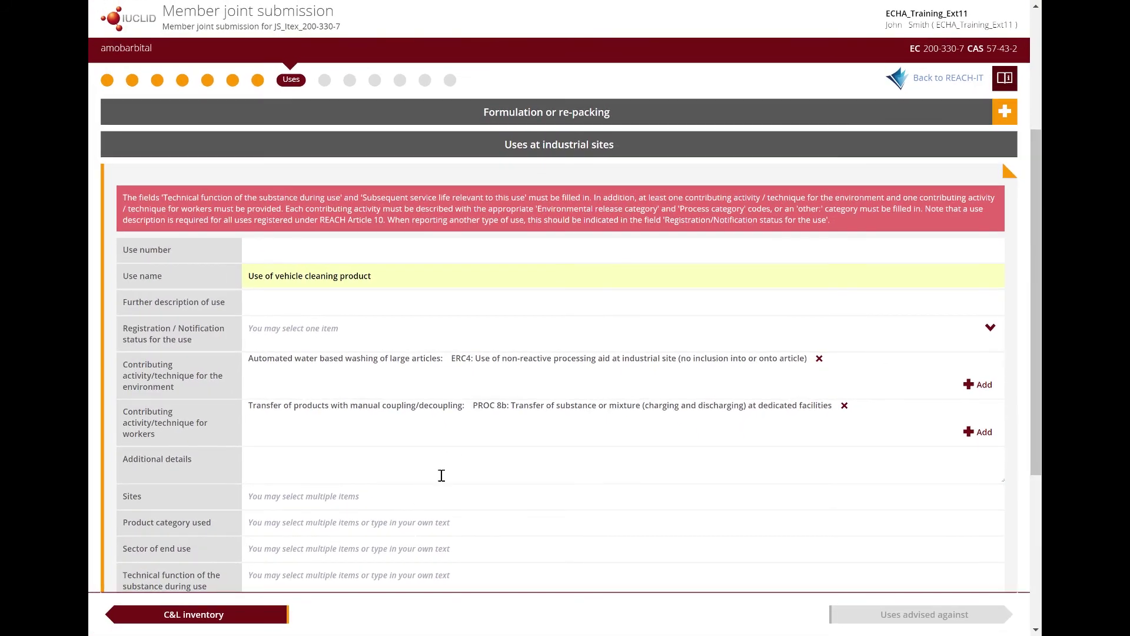
Set the technical function of the substance during use to surfactant for the vehicle cleaning product use.
{"action": "scroll", "coordinate": [441, 475], "scroll_direction": "down", "scroll_amount": 2}
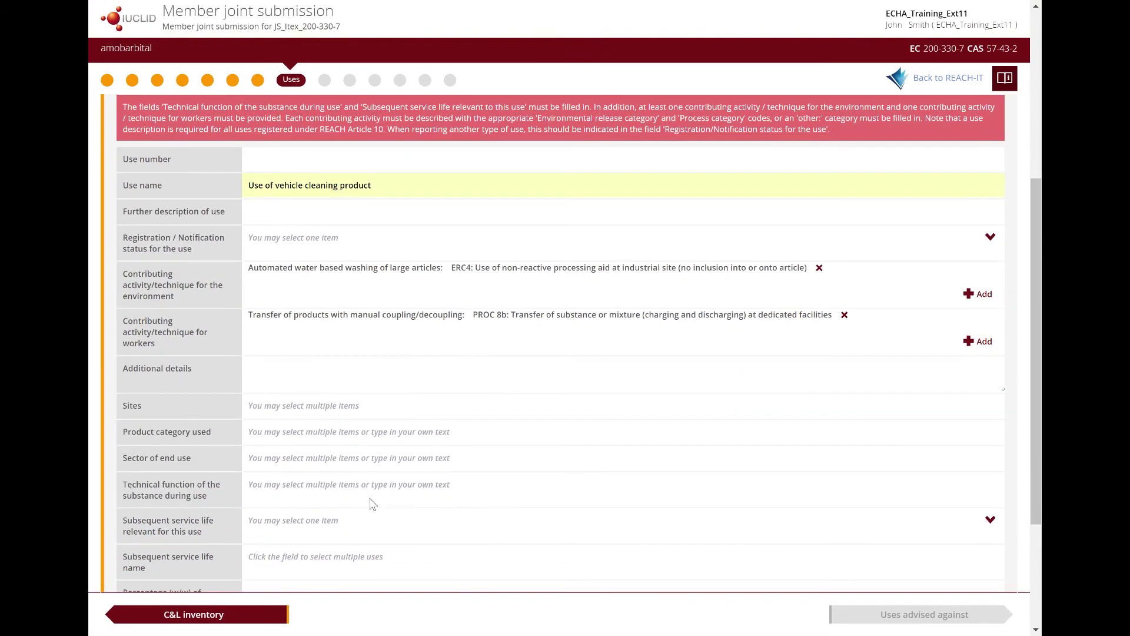
{"action": "left_click", "coordinate": [336, 482]}
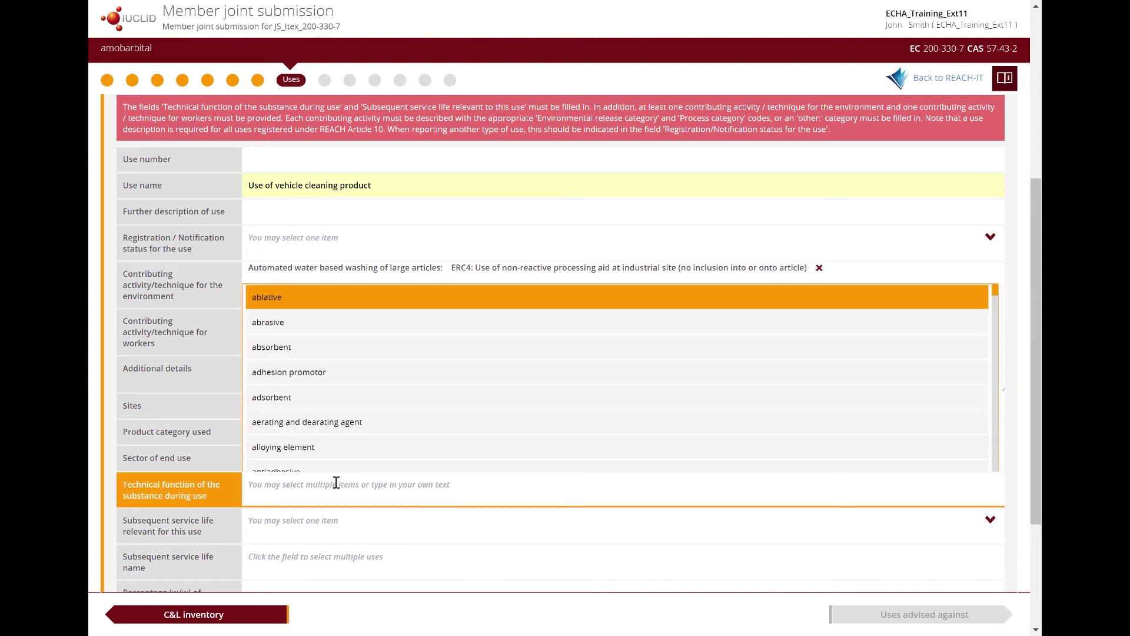
{"action": "type", "text": "sur"}
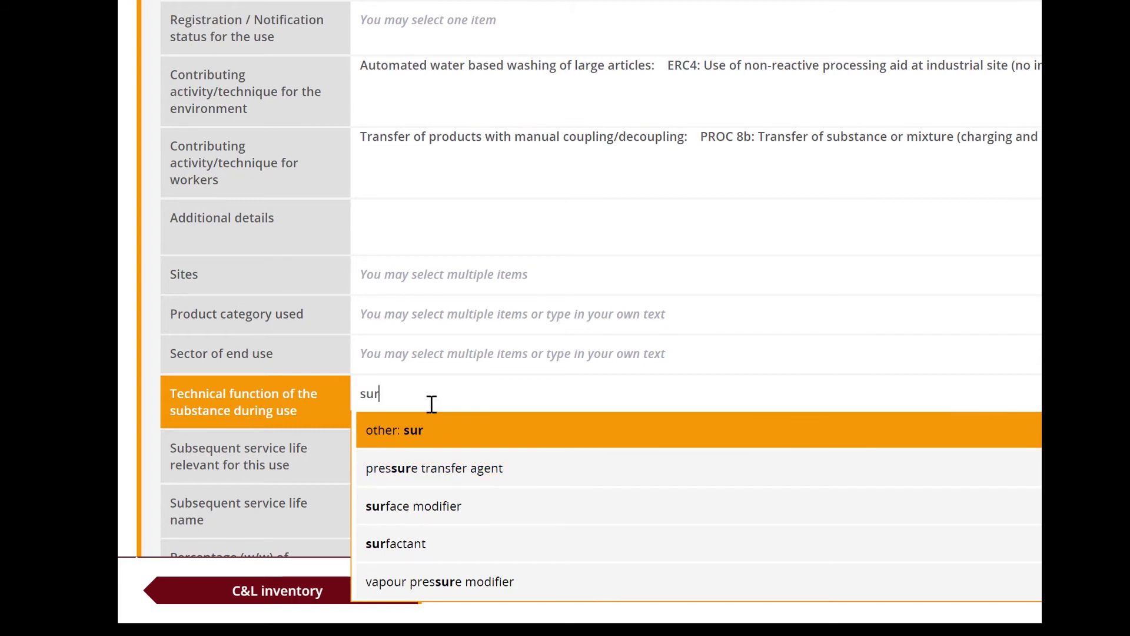
{"action": "key", "text": "BackSpace"}
{"action": "left_click", "coordinate": [444, 329]}
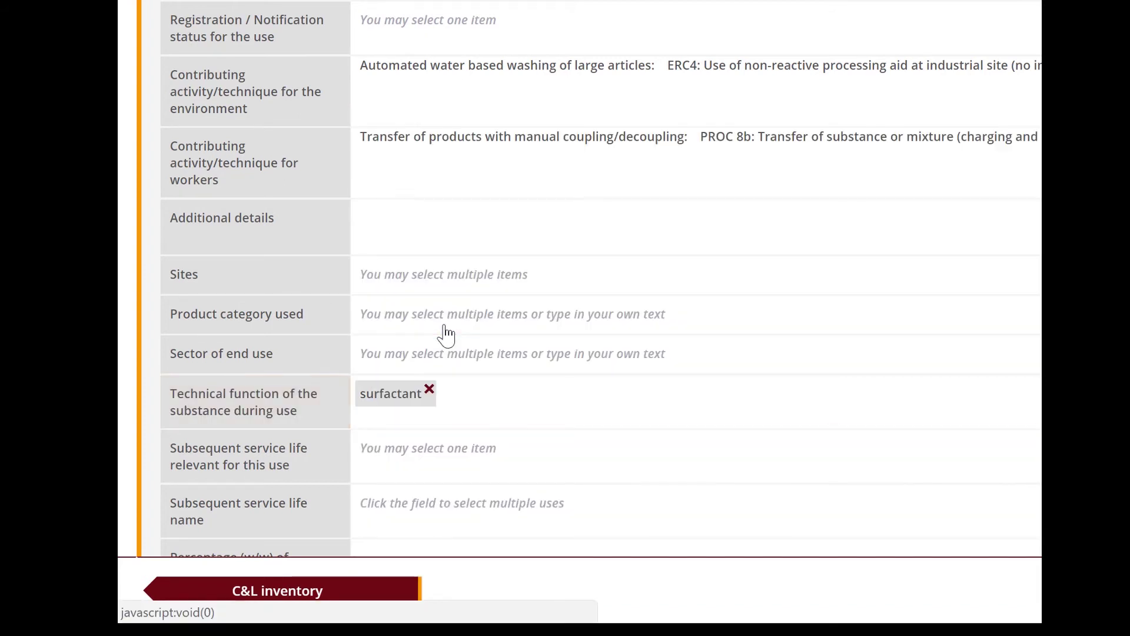
Mark subsequent service life as not relevant for this use and save the industrial use entry.
{"action": "left_click", "coordinate": [442, 450]}
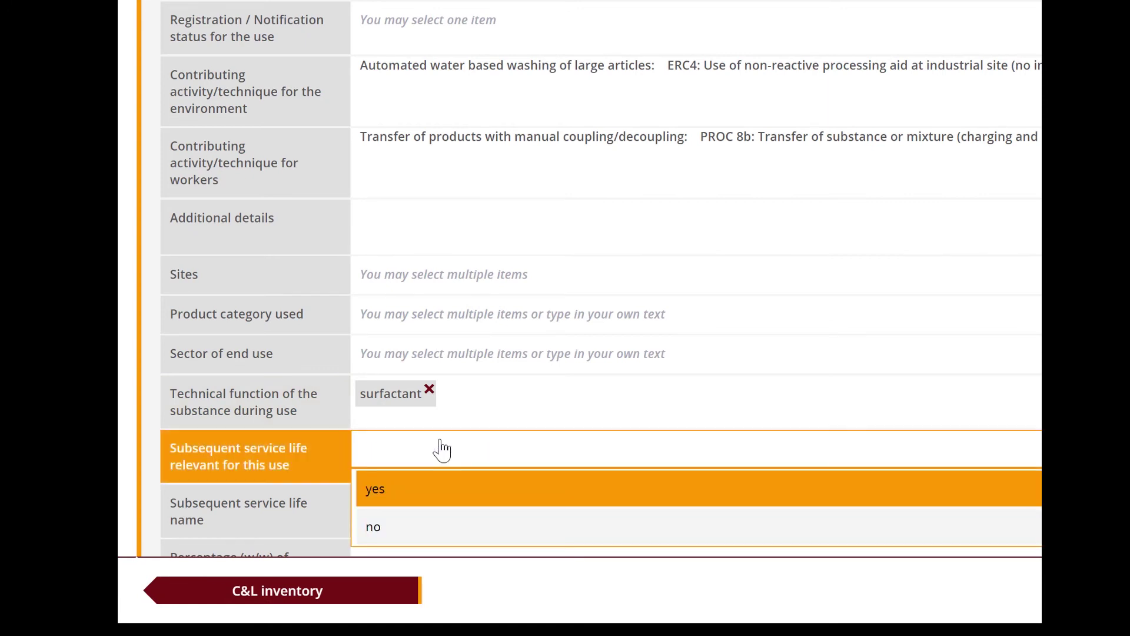
{"action": "left_click", "coordinate": [426, 532]}
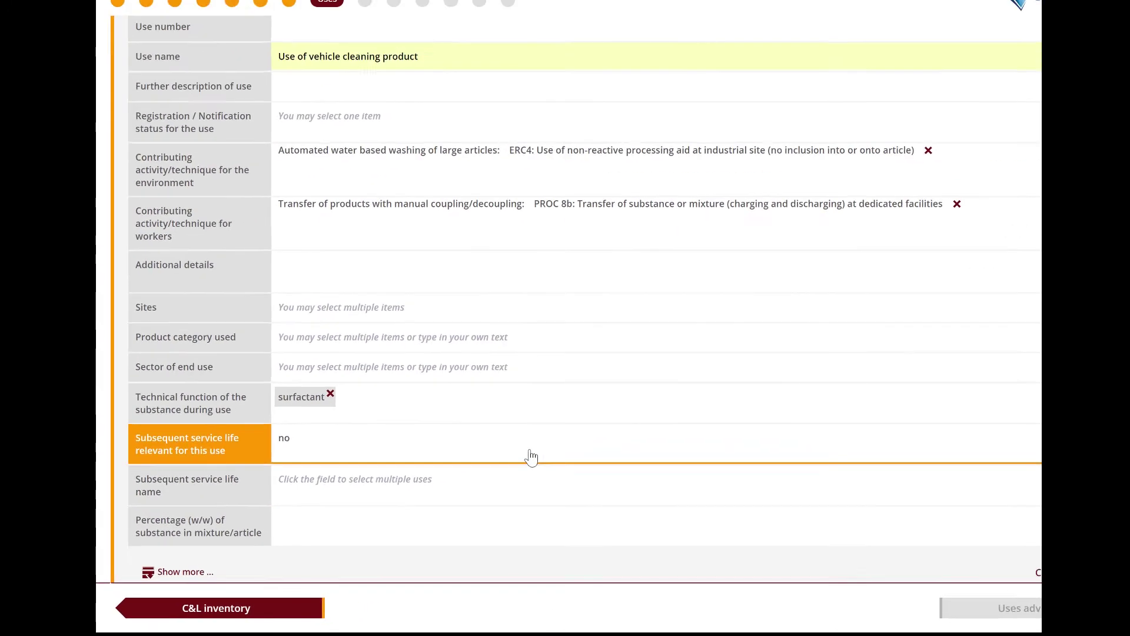
{"action": "scroll", "coordinate": [518, 464], "scroll_direction": "down", "scroll_amount": 2}
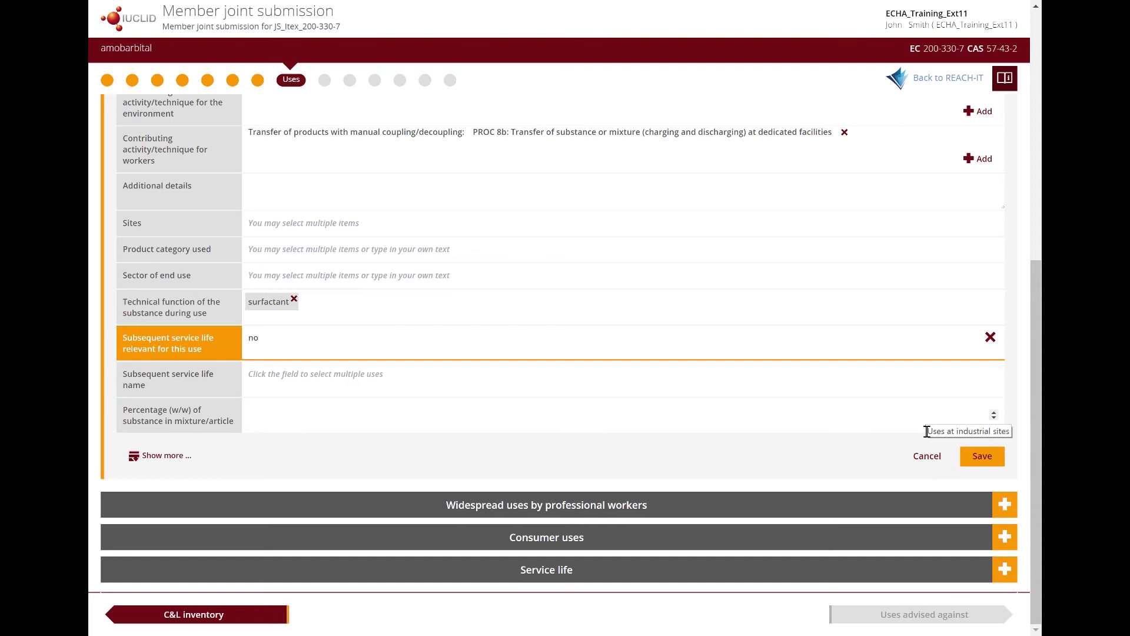
{"action": "left_click", "coordinate": [982, 456]}
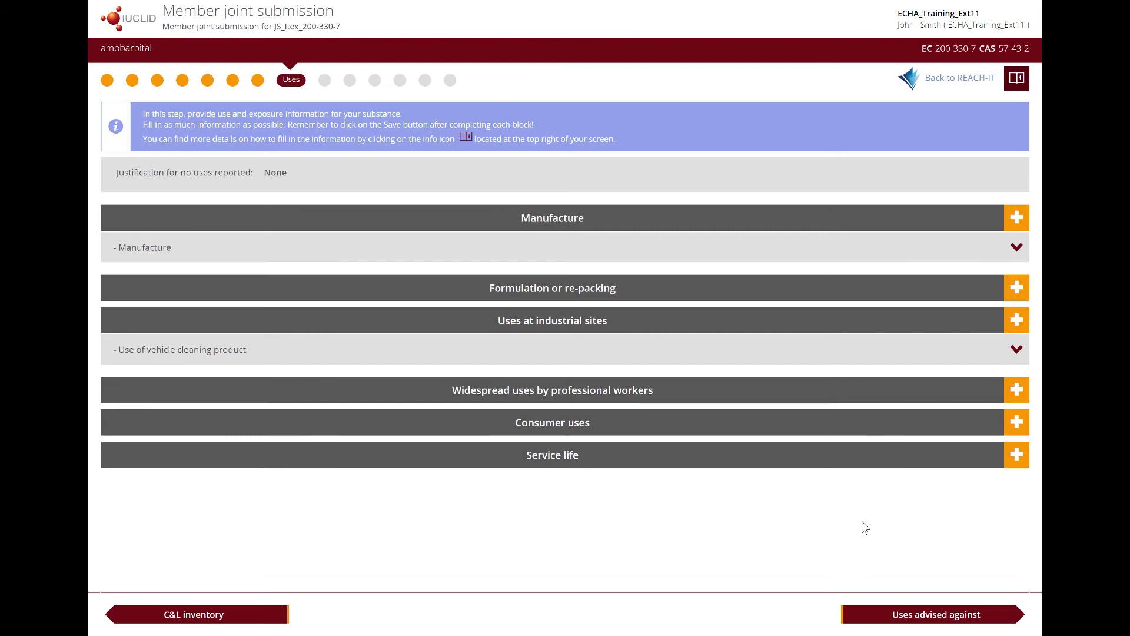
Leave uses advised against empty, proceed to use information, and save an estimated quantity of 9 tonnes manufactured for 2017.
{"action": "left_click", "coordinate": [923, 615]}
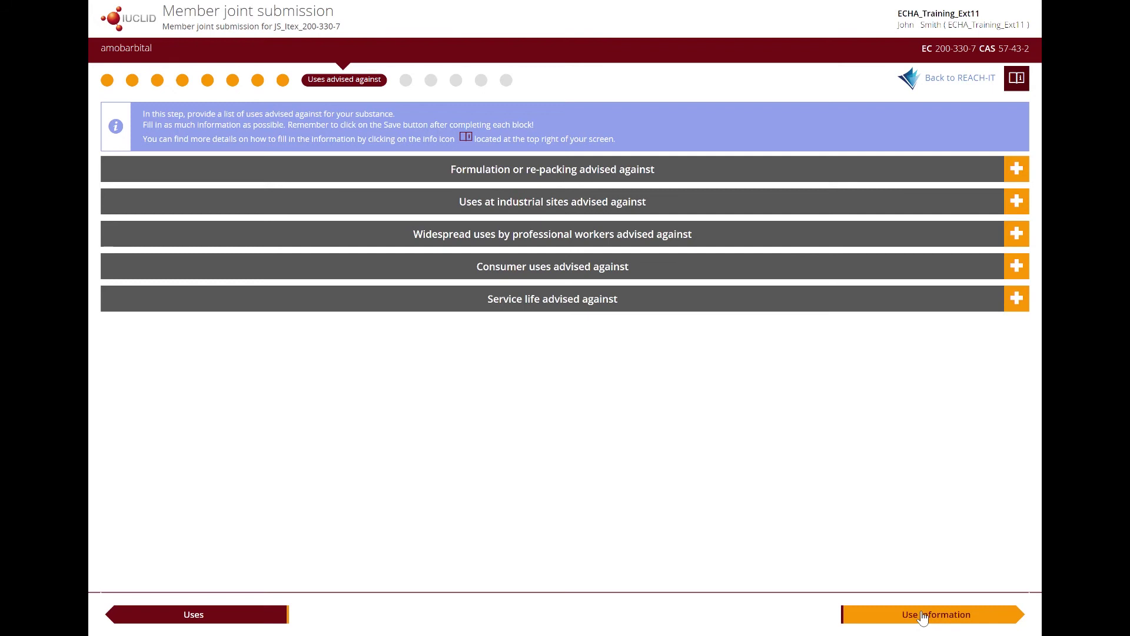
{"action": "left_click", "coordinate": [922, 616]}
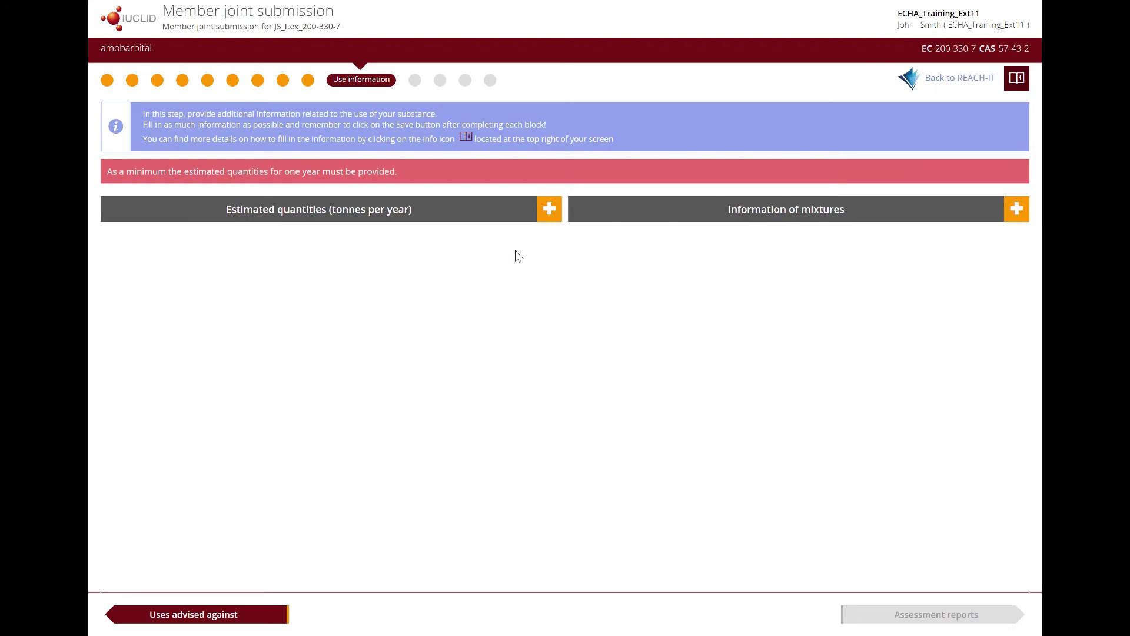
{"action": "left_click", "coordinate": [549, 209]}
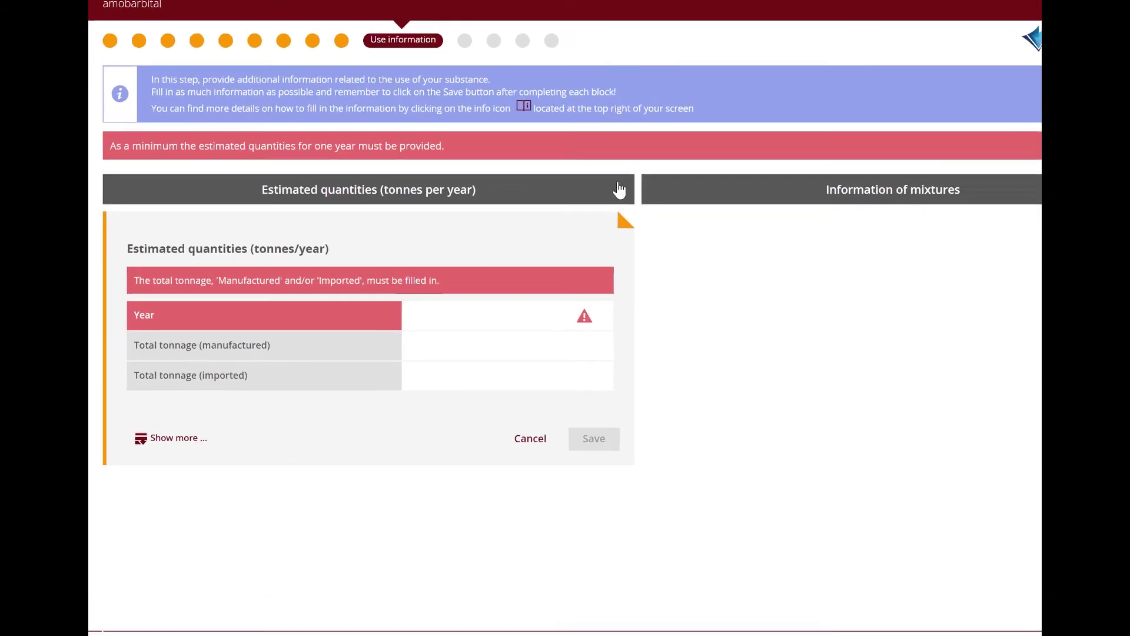
{"action": "left_click", "coordinate": [610, 296]}
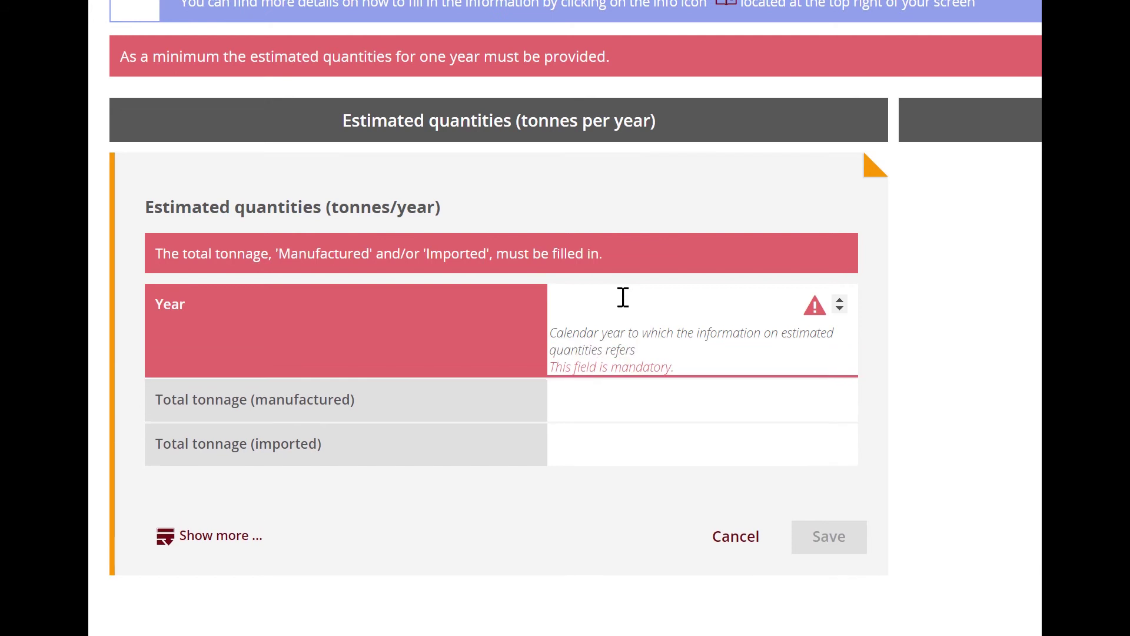
{"action": "type", "text": "2017"}
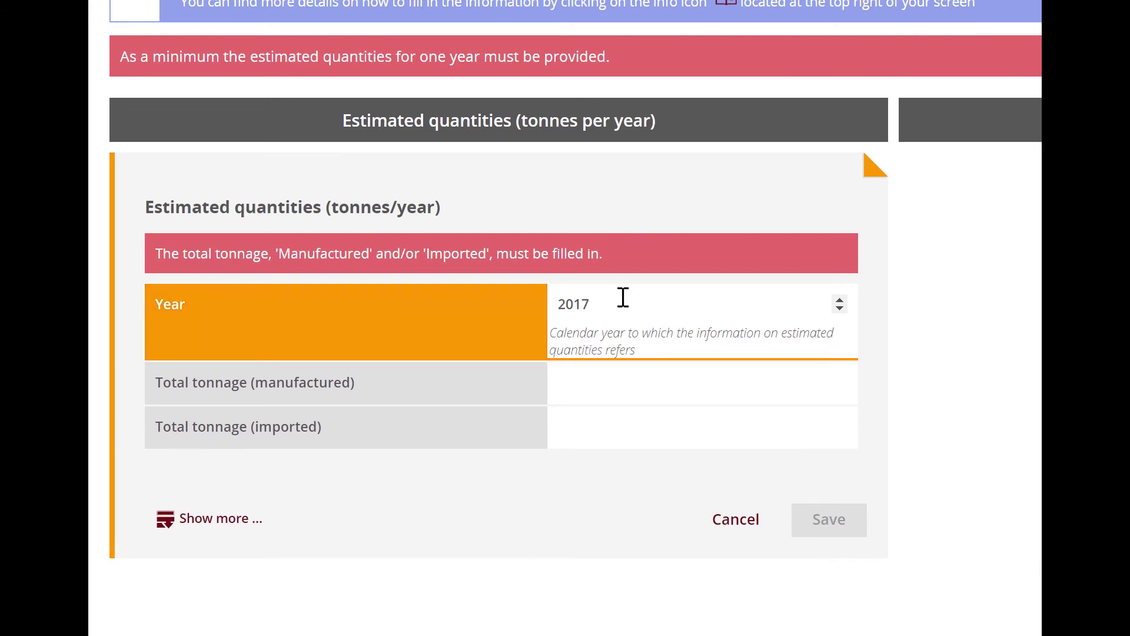
{"action": "left_click", "coordinate": [593, 387]}
{"action": "type", "text": "9"}
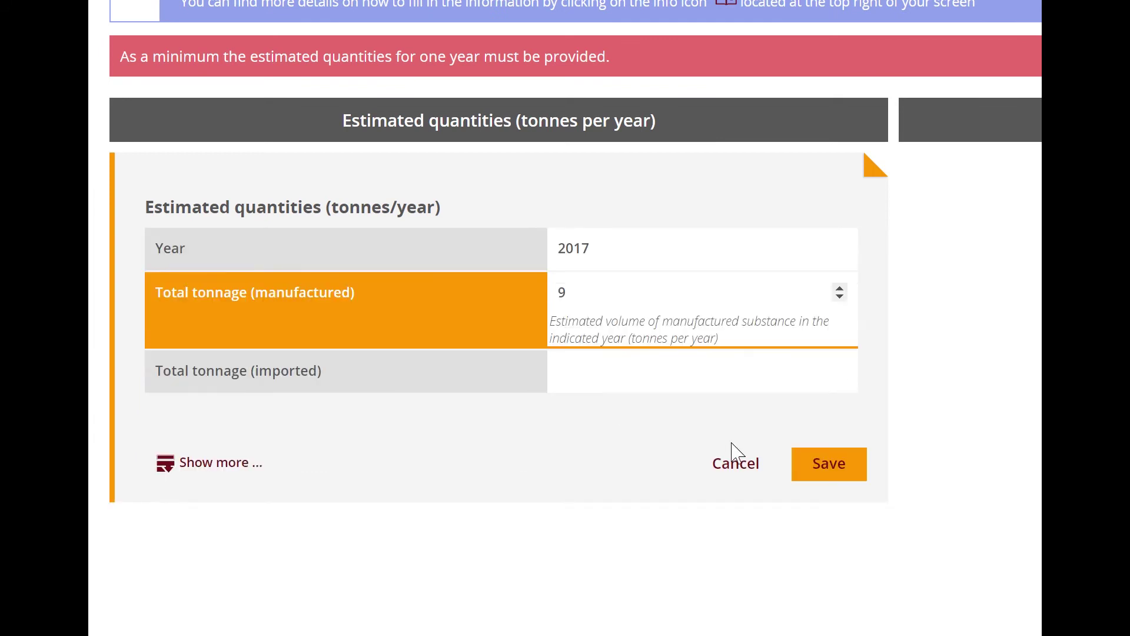
{"action": "left_click", "coordinate": [831, 466]}
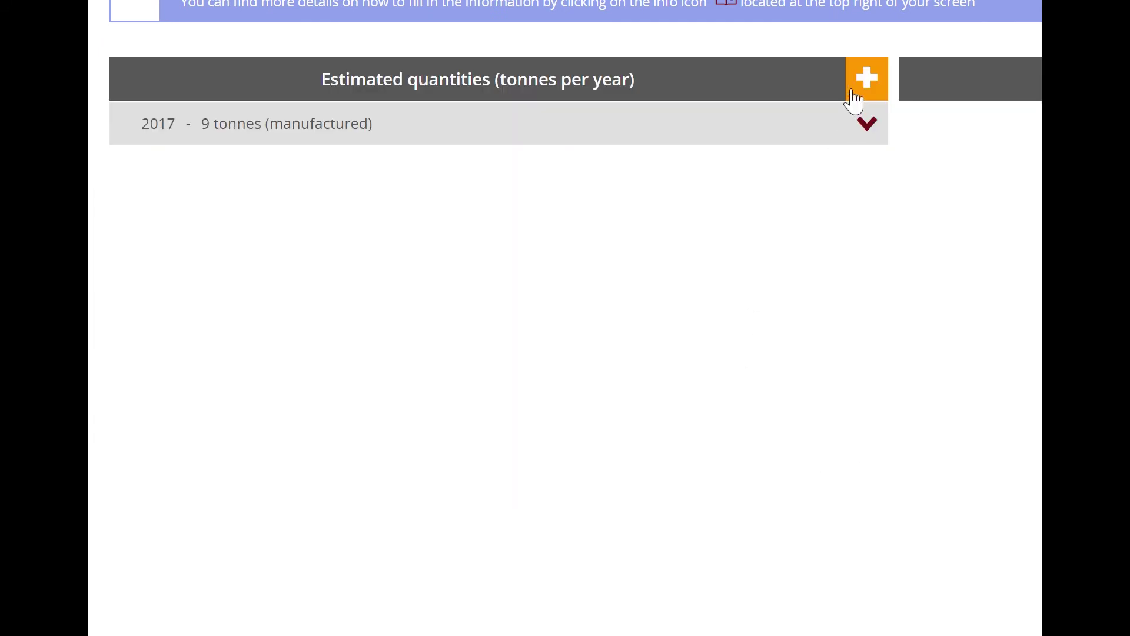
Add and save an estimated quantities entry for 2016 with a total manufactured tonnage of 5.
{"action": "left_click", "coordinate": [860, 88]}
{"action": "left_click", "coordinate": [650, 265]}
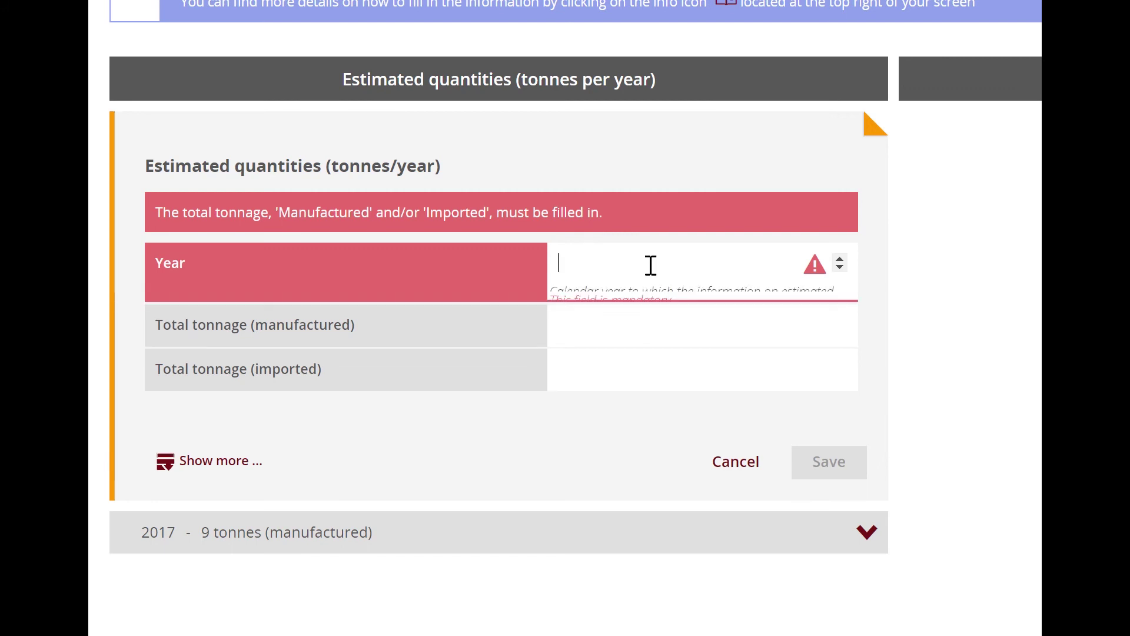
{"action": "type", "text": "2016"}
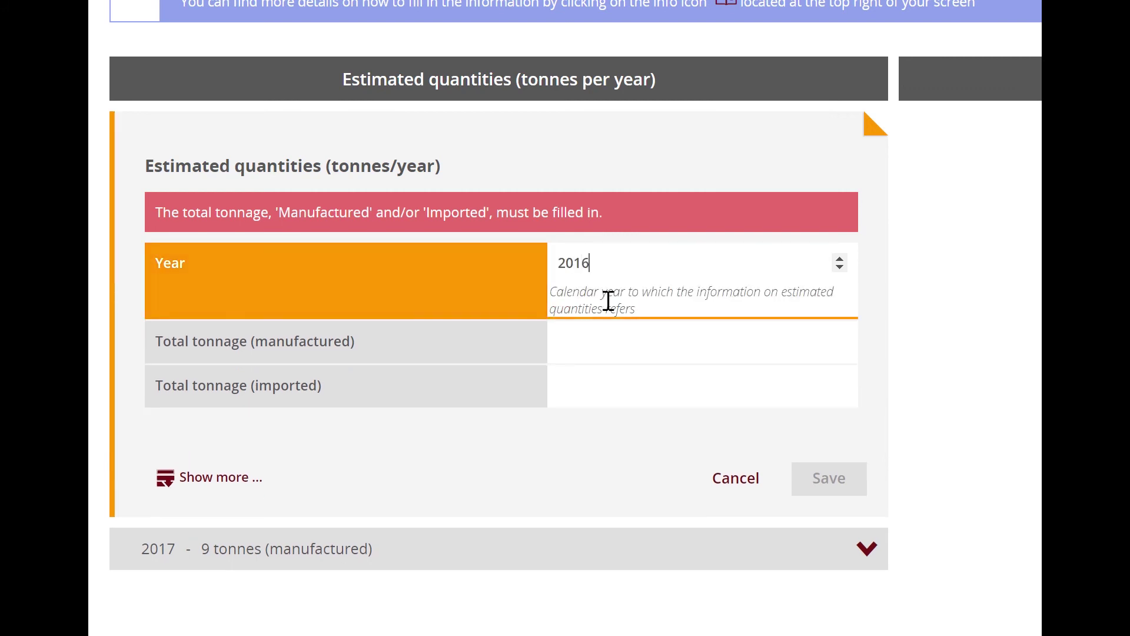
{"action": "left_click", "coordinate": [579, 340]}
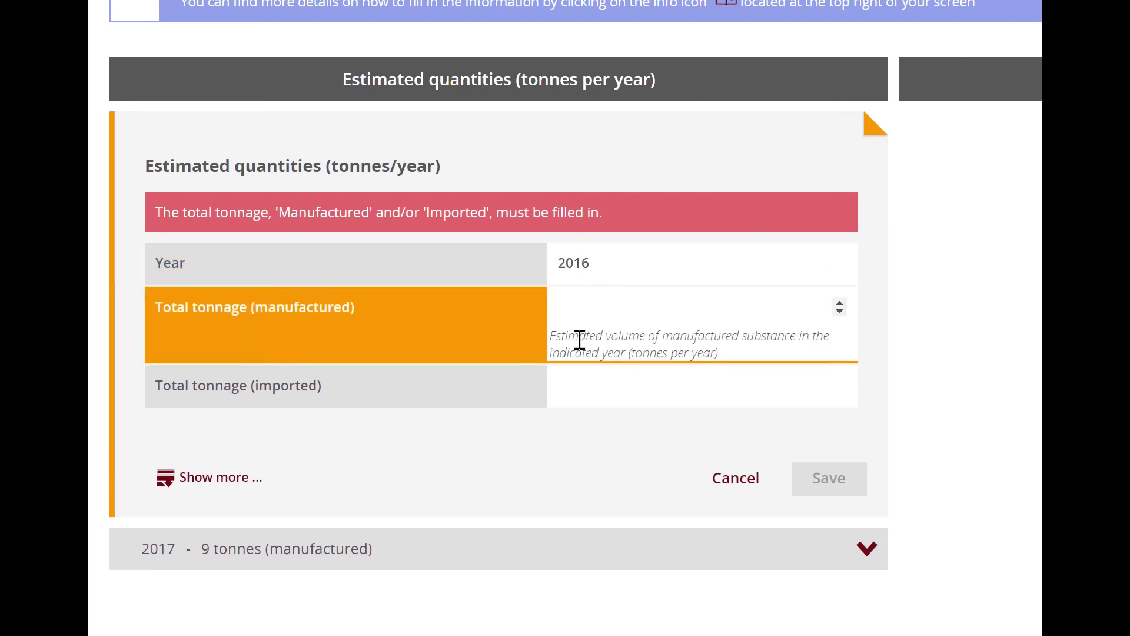
{"action": "type", "text": "5"}
{"action": "left_click", "coordinate": [832, 431]}
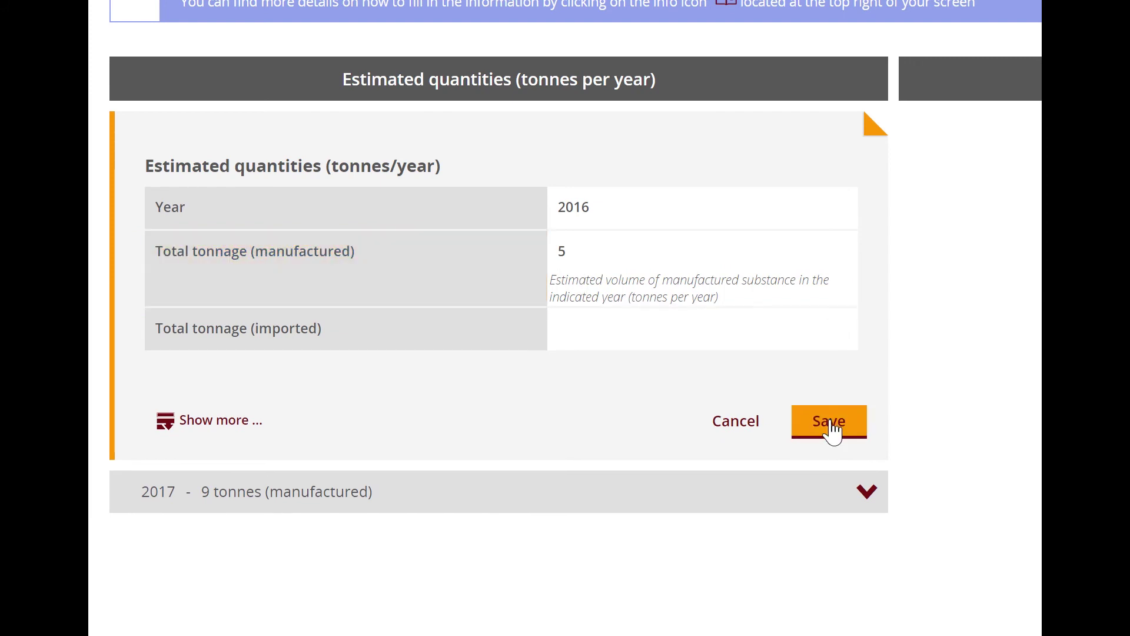
Add and save an estimated quantities entry for 2015 with a total manufactured tonnage of 2.
{"action": "left_click", "coordinate": [868, 80]}
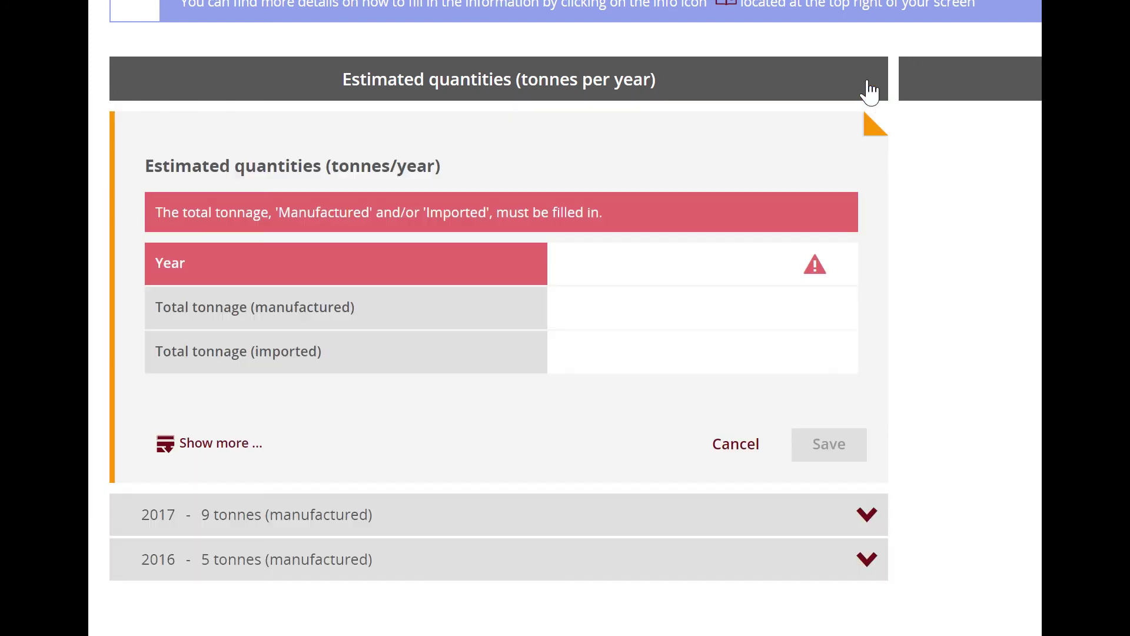
{"action": "left_click", "coordinate": [620, 269]}
{"action": "type", "text": "2015"}
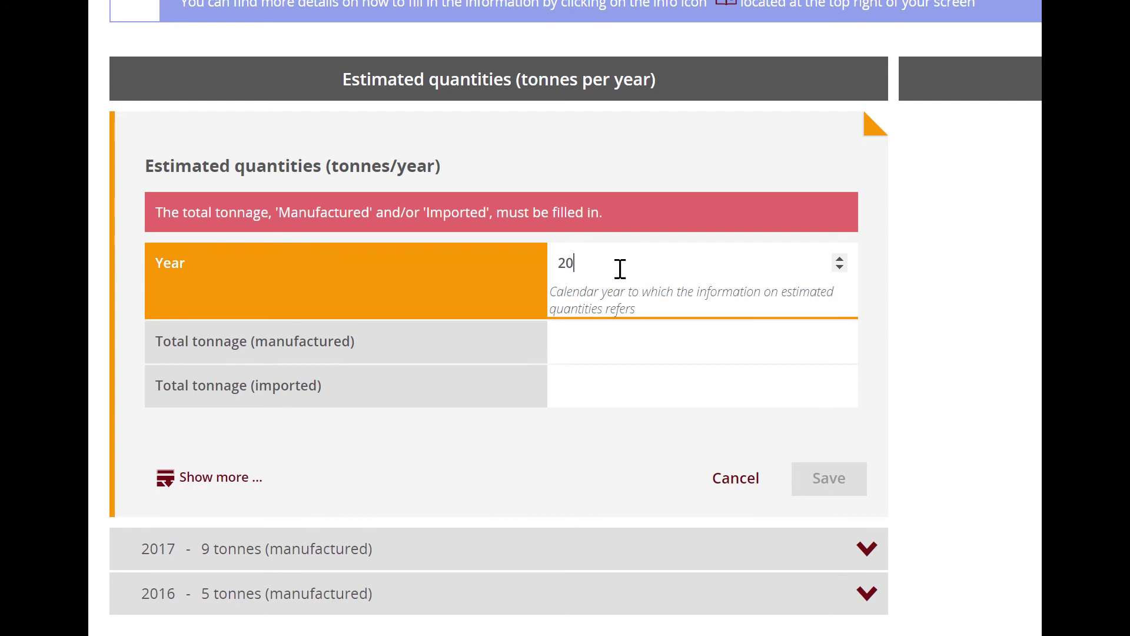
{"action": "left_click", "coordinate": [562, 338]}
{"action": "type", "text": "2"}
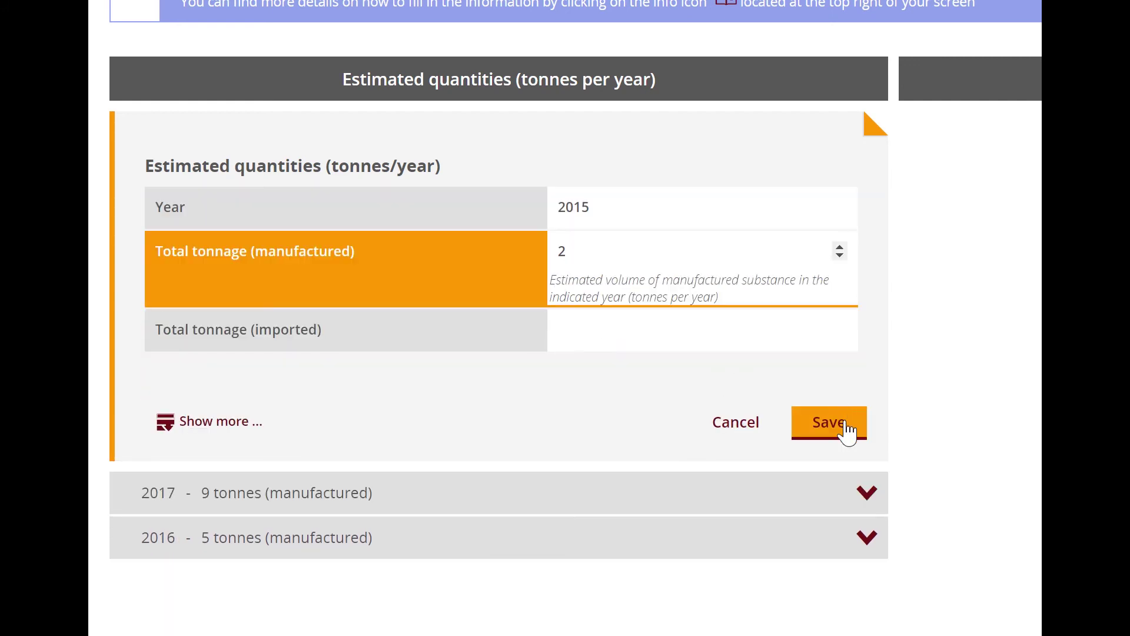
{"action": "left_click", "coordinate": [845, 426]}
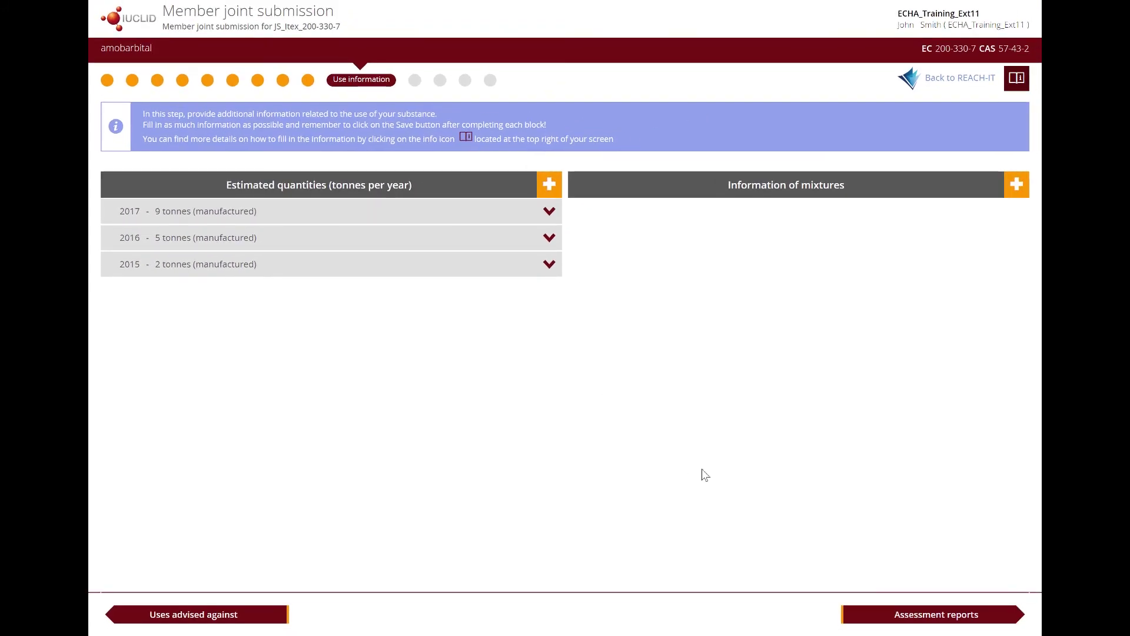
Advance through assessment reports and confidentiality claims to the dossier preview without adding reports or claims.
{"action": "left_click", "coordinate": [903, 618]}
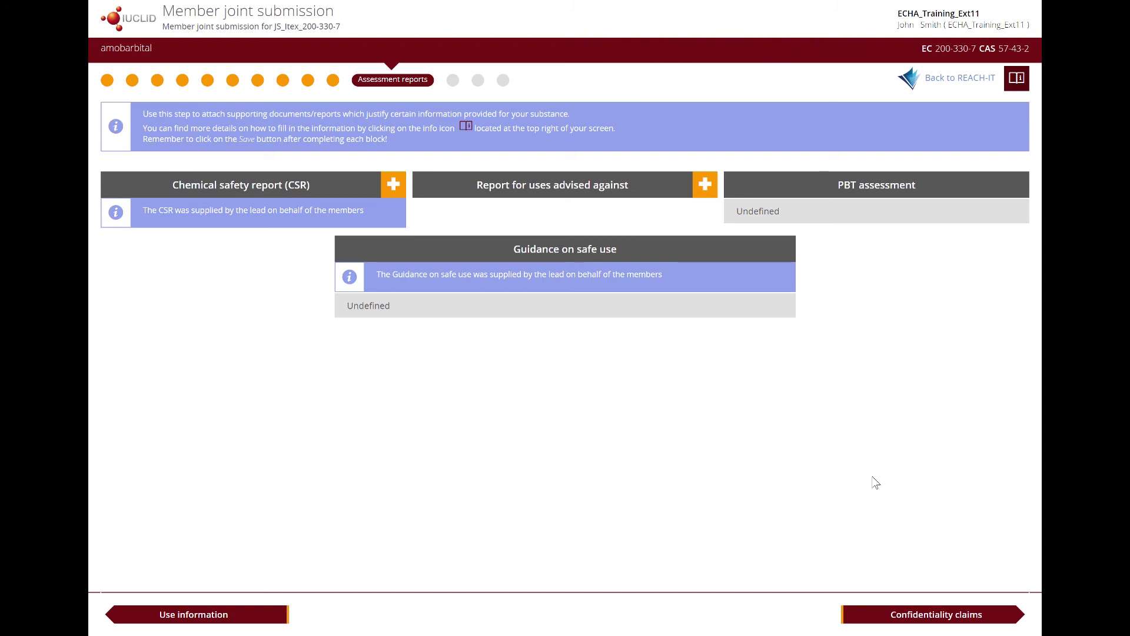
{"action": "left_click", "coordinate": [922, 615]}
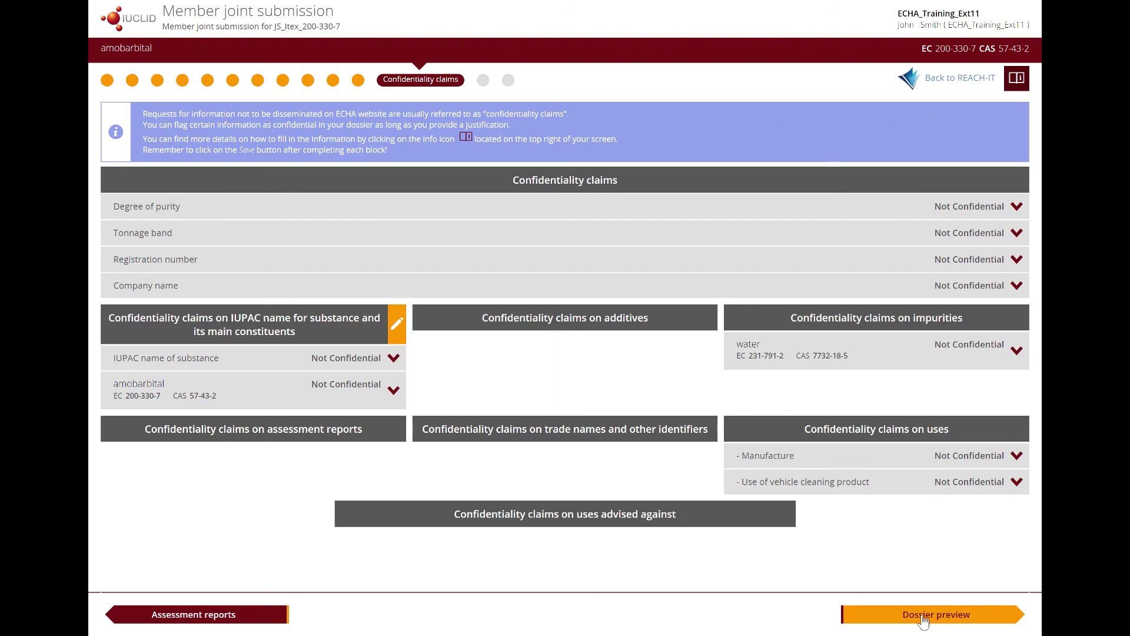
{"action": "left_click", "coordinate": [922, 616]}
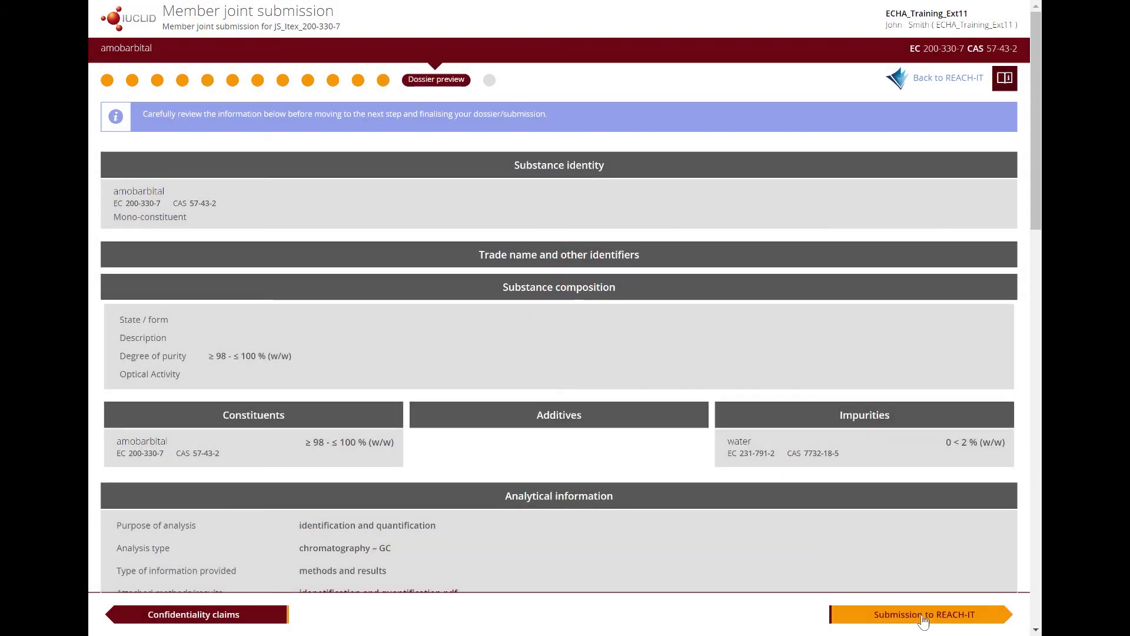
Review the dossier preview, covering composition, analytical information, supply chain, administrative information, classification and uses.
{"action": "scroll", "coordinate": [759, 428], "scroll_direction": "down", "scroll_amount": 1}
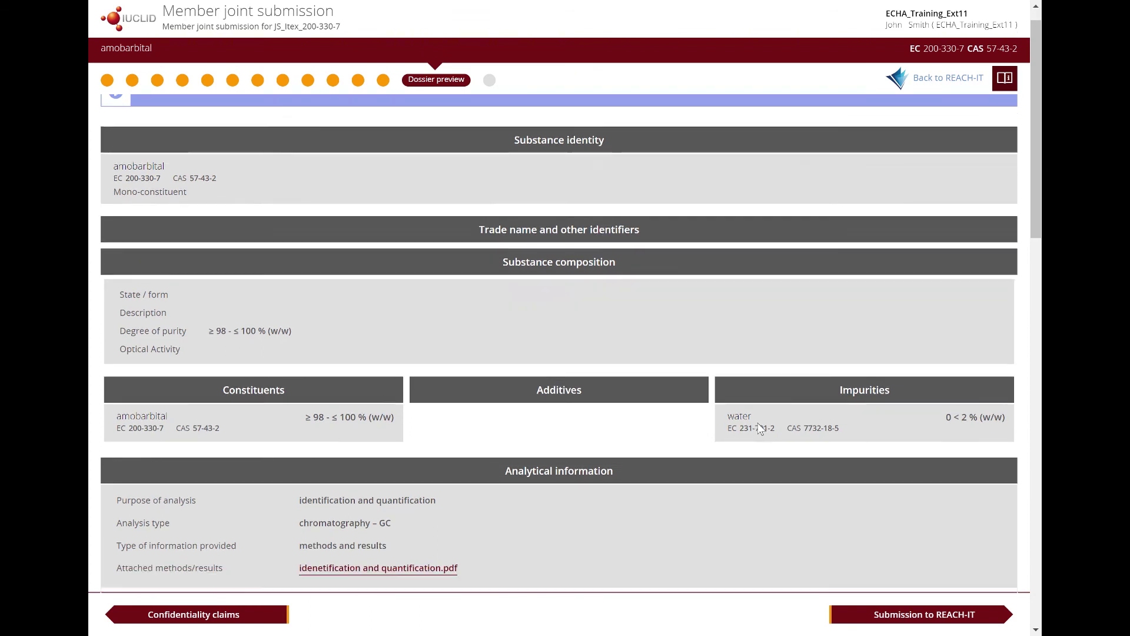
{"action": "scroll", "coordinate": [759, 428], "scroll_direction": "down", "scroll_amount": 5}
{"action": "scroll", "coordinate": [758, 429], "scroll_direction": "down", "scroll_amount": 4}
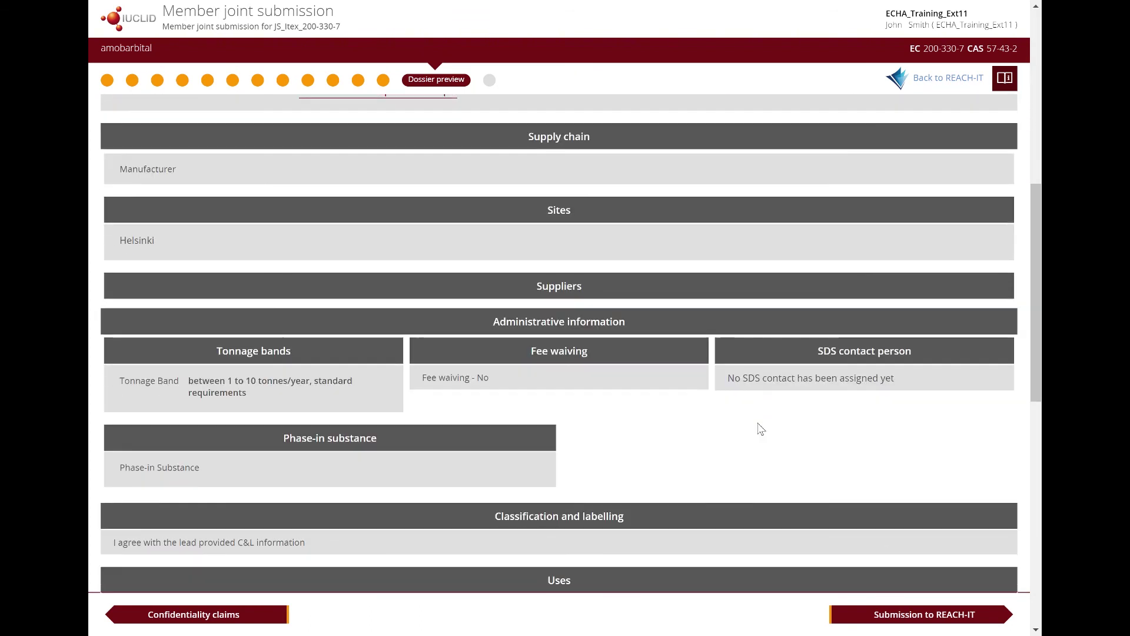
{"action": "scroll", "coordinate": [759, 428], "scroll_direction": "down", "scroll_amount": 4}
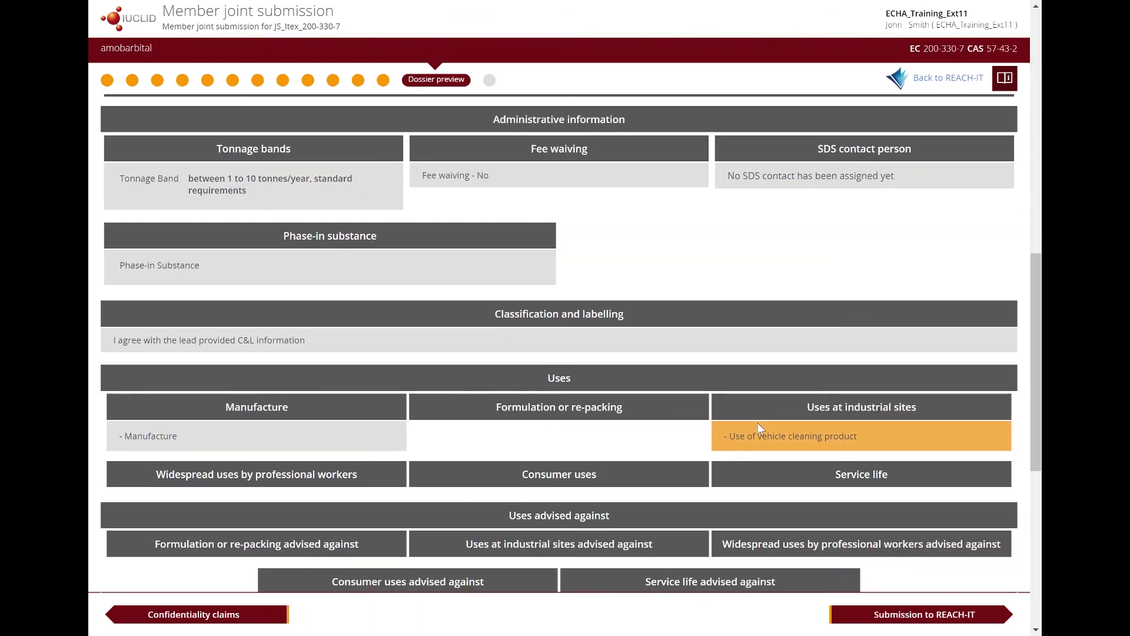
{"action": "scroll", "coordinate": [758, 422], "scroll_direction": "down", "scroll_amount": 3}
{"action": "scroll", "coordinate": [757, 423], "scroll_direction": "up", "scroll_amount": 1}
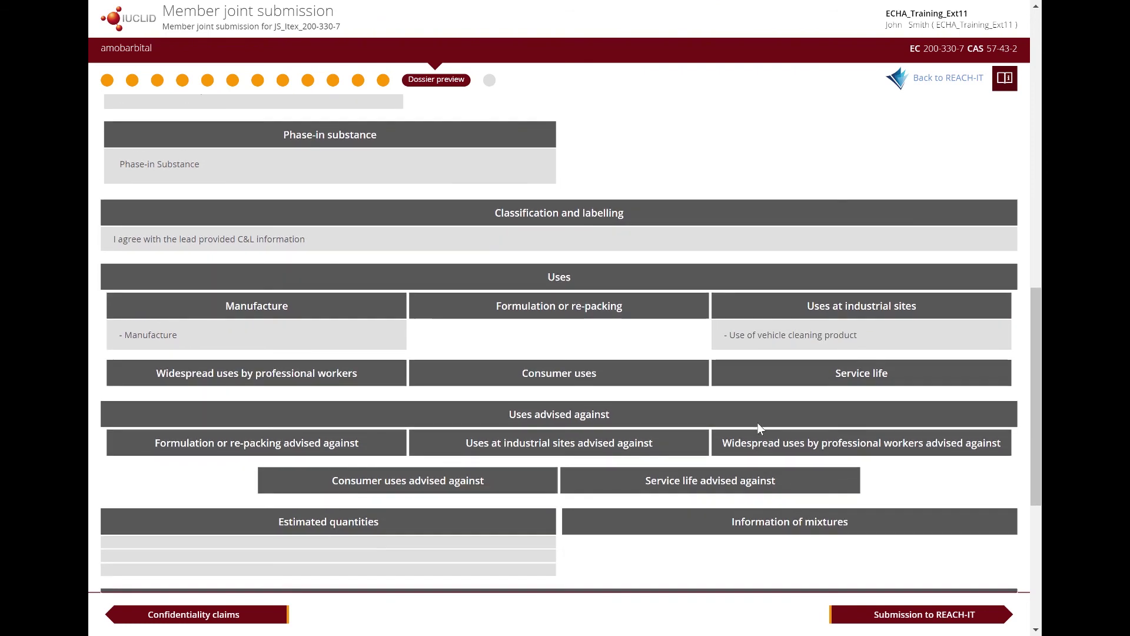
{"action": "scroll", "coordinate": [757, 423], "scroll_direction": "up", "scroll_amount": 15}
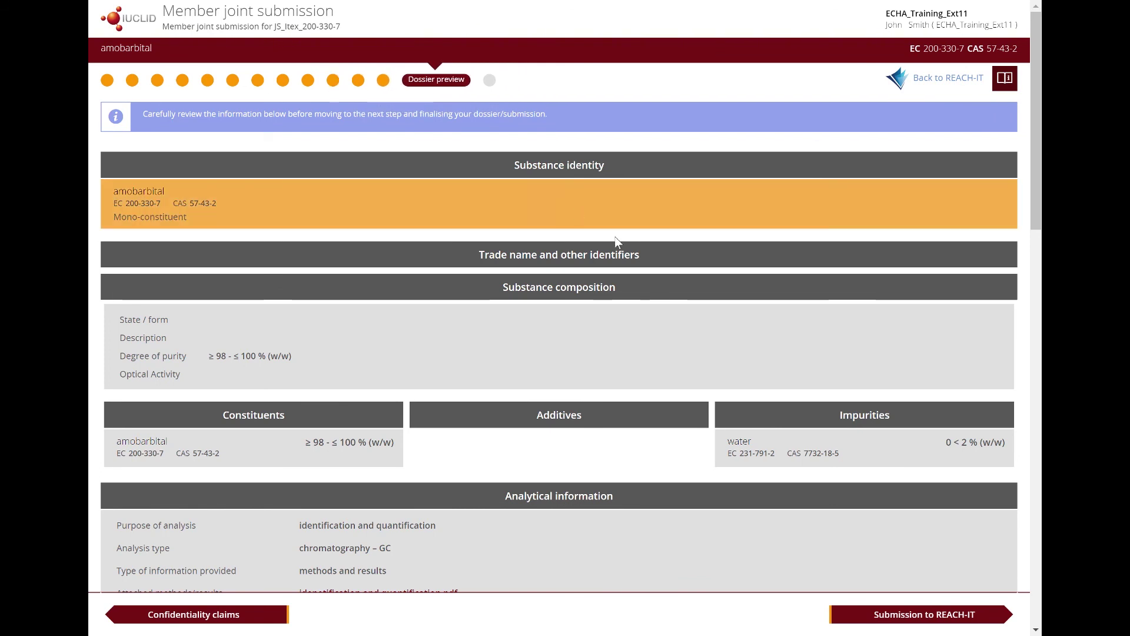
Proceed with the dossier to submission in REACH-IT and review the company, billing and contact details requested for it.
{"action": "left_click", "coordinate": [909, 617]}
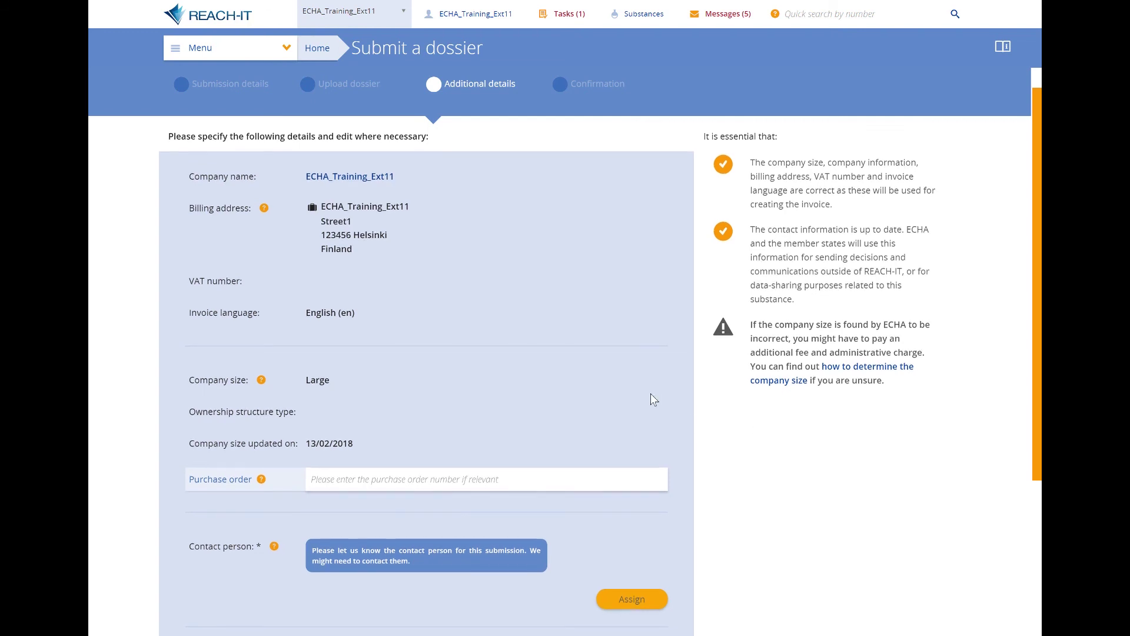
{"action": "scroll", "coordinate": [650, 394], "scroll_direction": "down", "scroll_amount": 3}
{"action": "scroll", "coordinate": [651, 394], "scroll_direction": "up", "scroll_amount": 1}
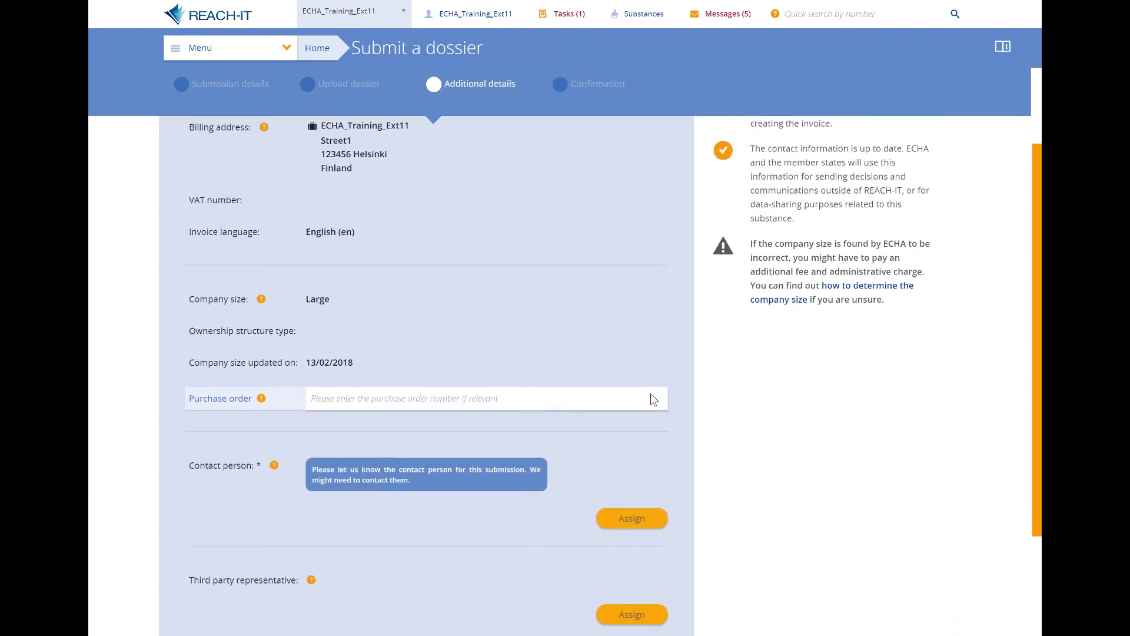
{"action": "scroll", "coordinate": [650, 399], "scroll_direction": "up", "scroll_amount": 2}
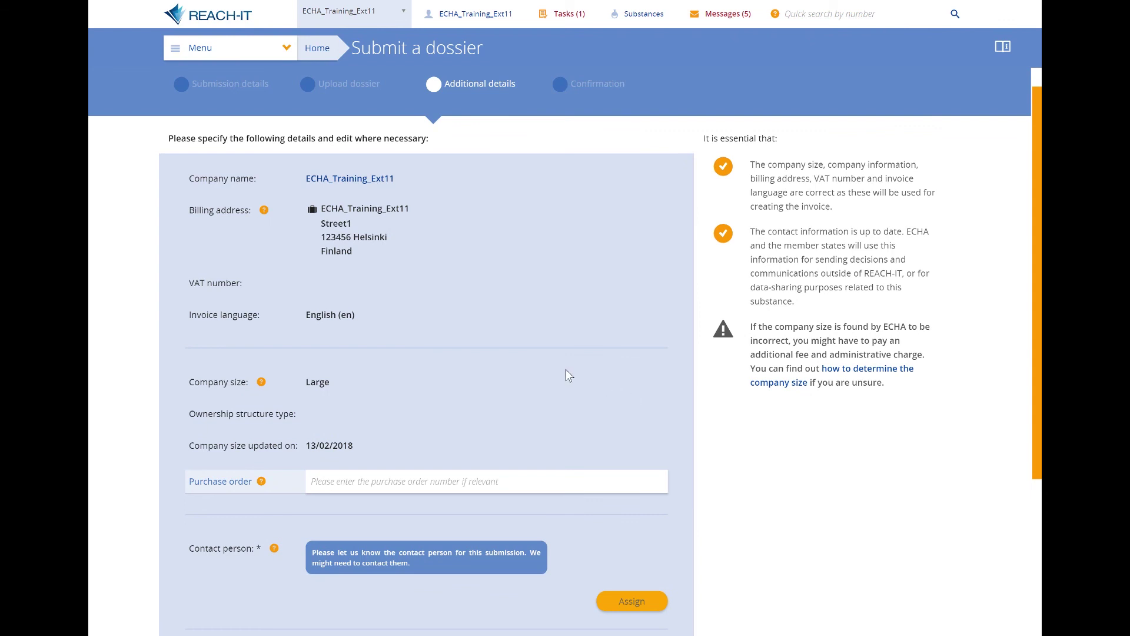
{"action": "scroll", "coordinate": [566, 369], "scroll_direction": "down", "scroll_amount": 5}
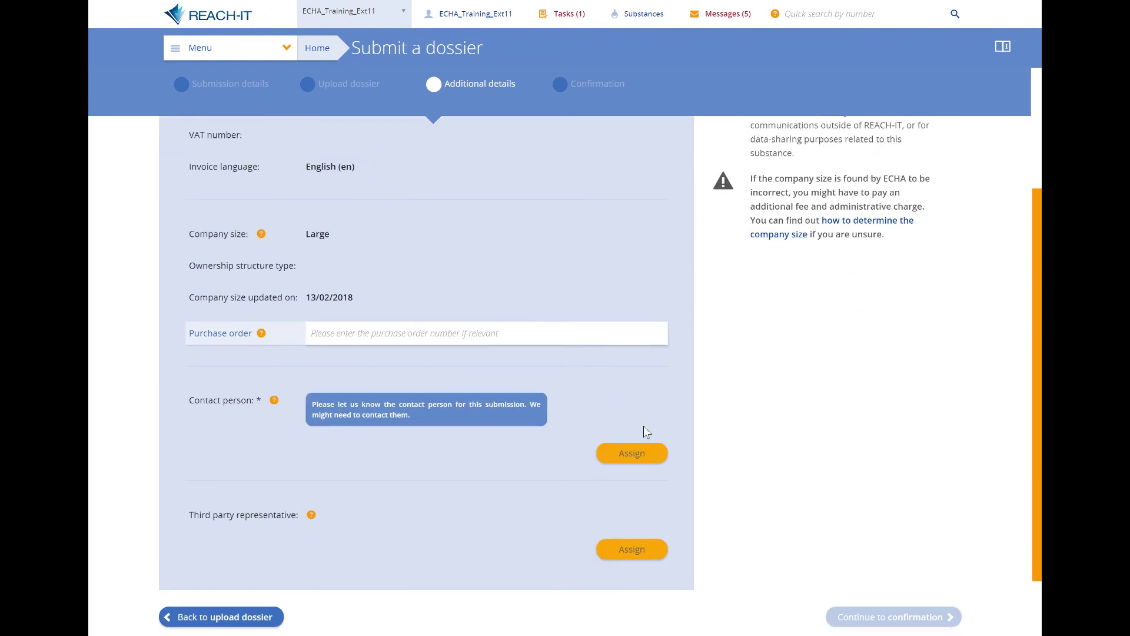
Assign the existing contact as the submission's contact person, leave the third party representative unassigned, and continue to confirmation.
{"action": "left_click", "coordinate": [631, 453]}
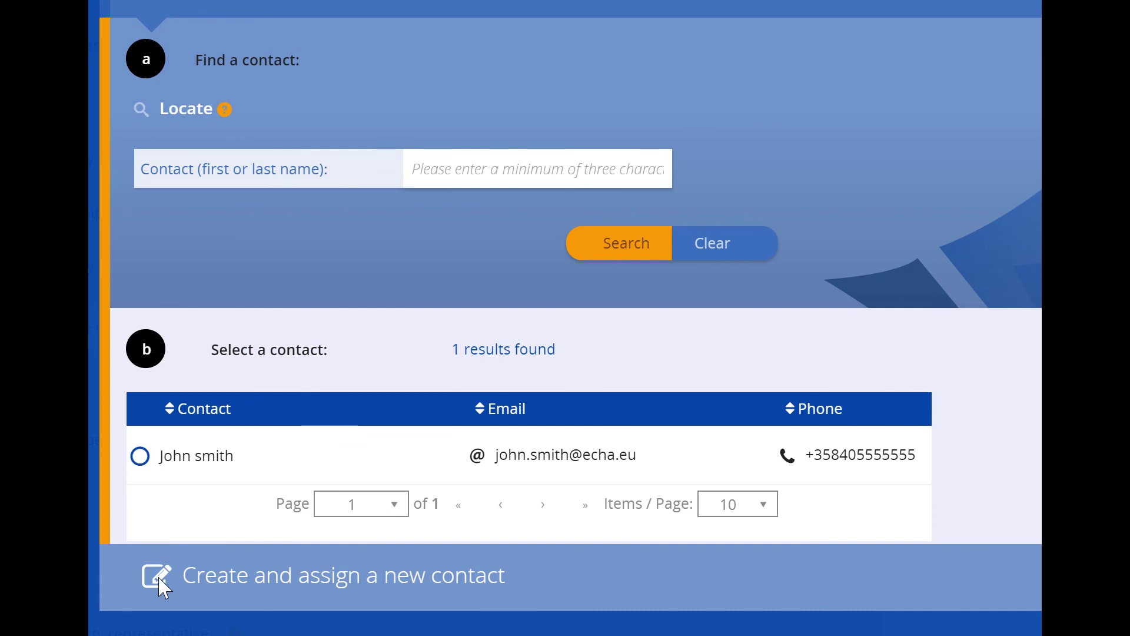
{"action": "left_click", "coordinate": [140, 457]}
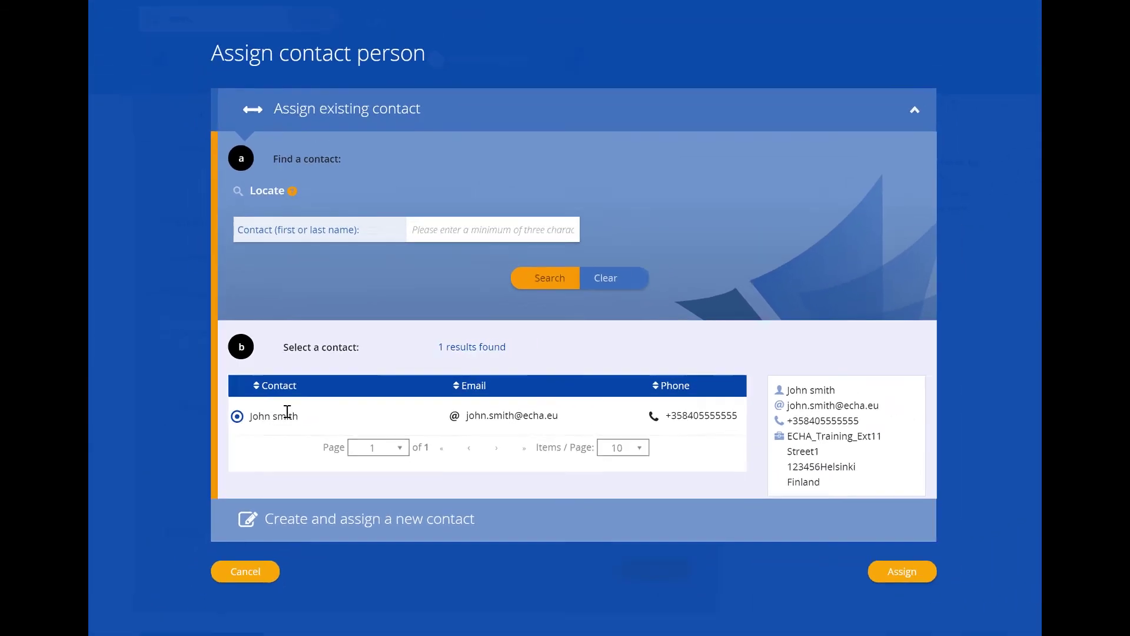
{"action": "left_click", "coordinate": [901, 571]}
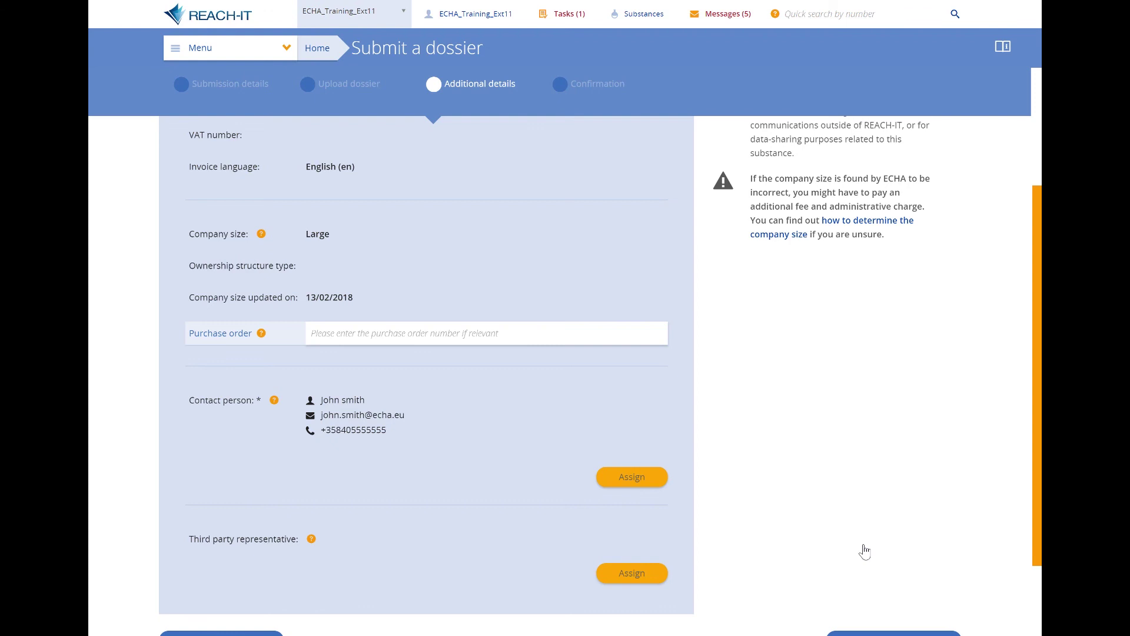
{"action": "scroll", "coordinate": [864, 552], "scroll_direction": "down", "scroll_amount": 2}
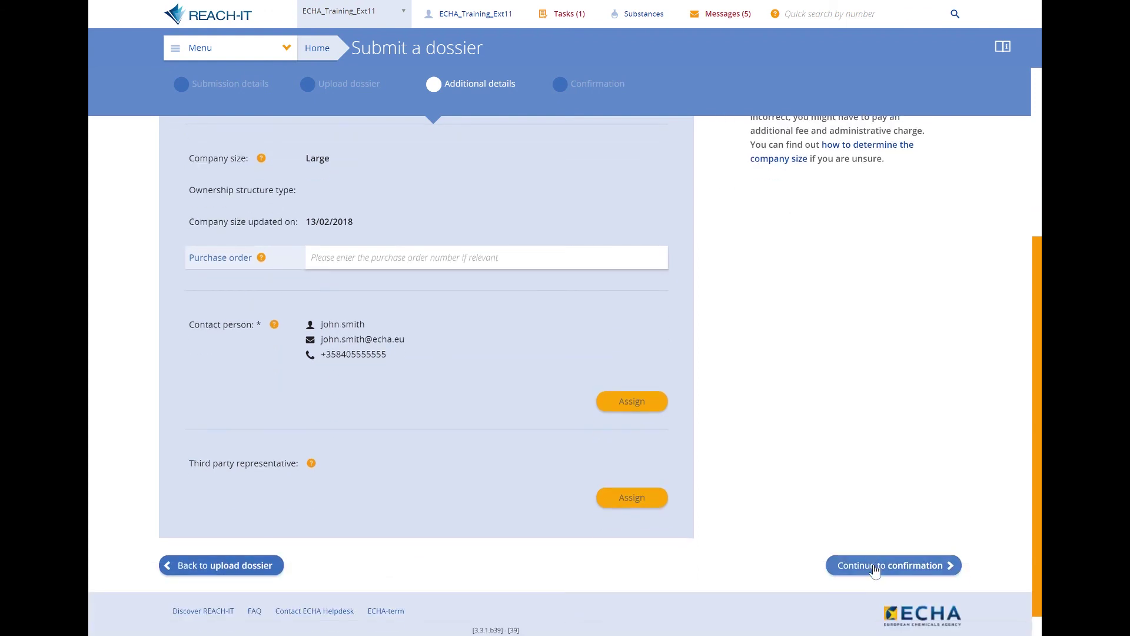
{"action": "left_click", "coordinate": [874, 566]}
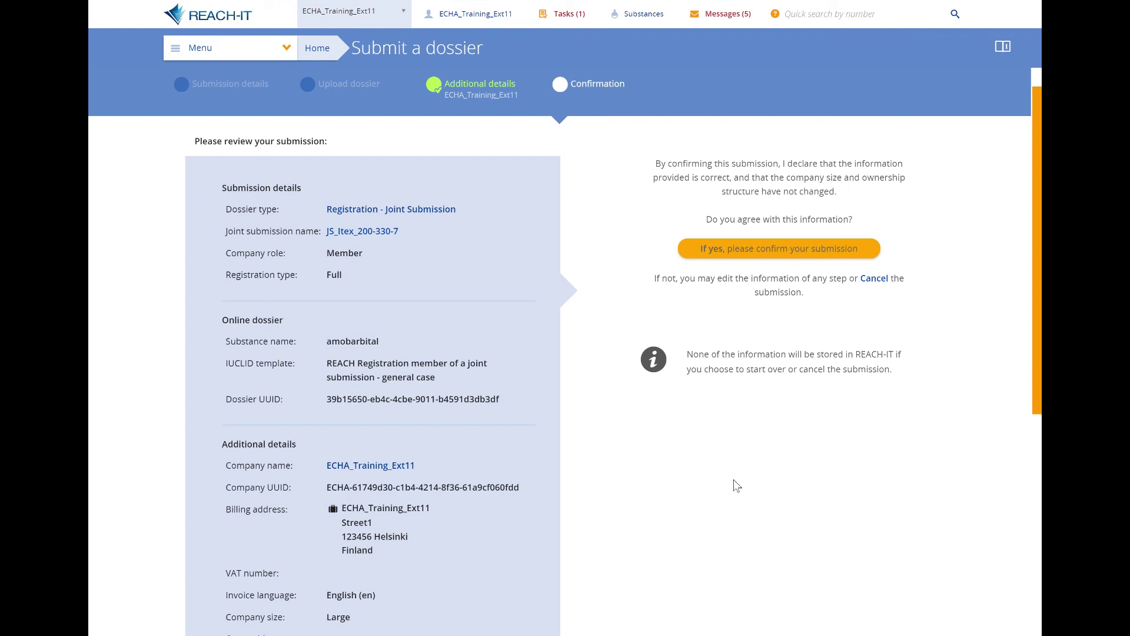
Review the submission summary, confirm the submission, and open its submission report from the preliminary submission number.
{"action": "scroll", "coordinate": [736, 485], "scroll_direction": "down", "scroll_amount": 4}
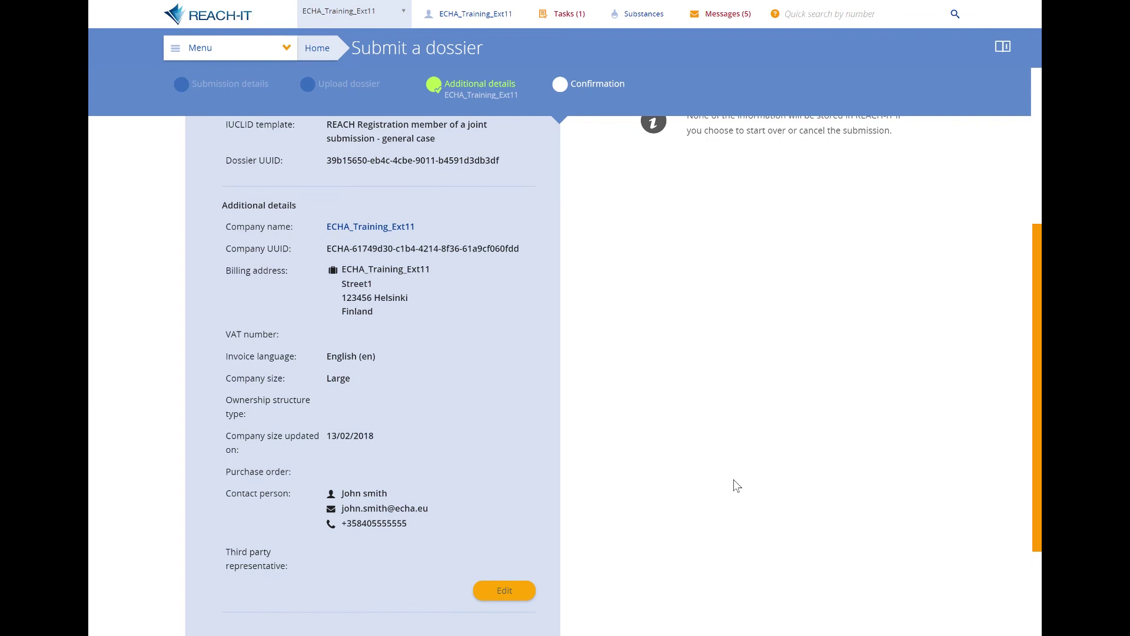
{"action": "scroll", "coordinate": [736, 485], "scroll_direction": "up", "scroll_amount": 4}
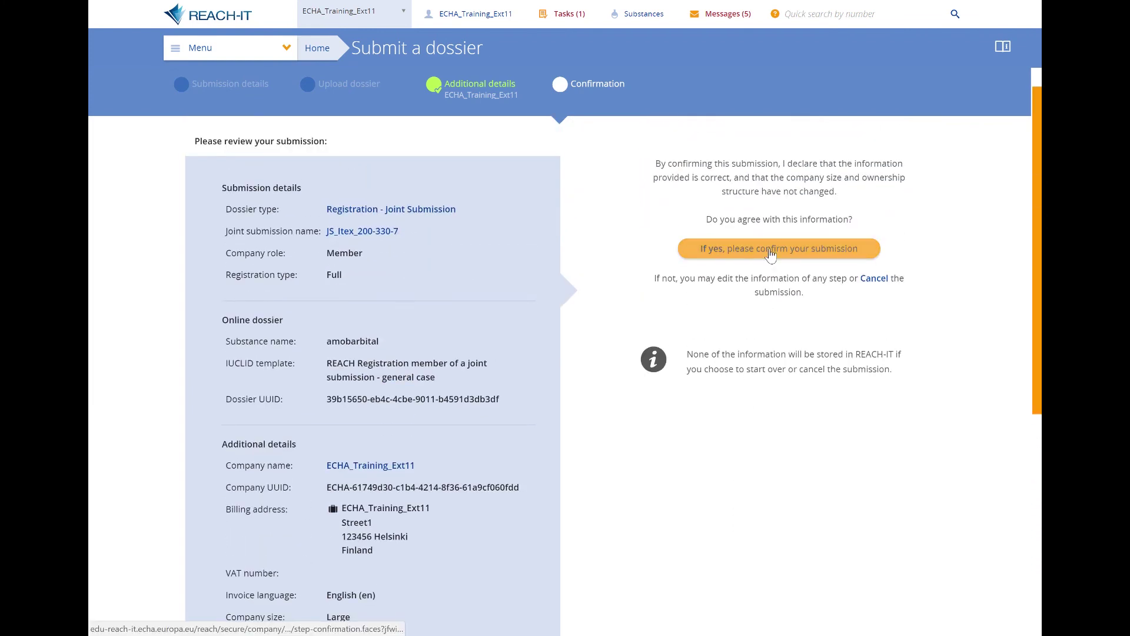
{"action": "left_click", "coordinate": [770, 253]}
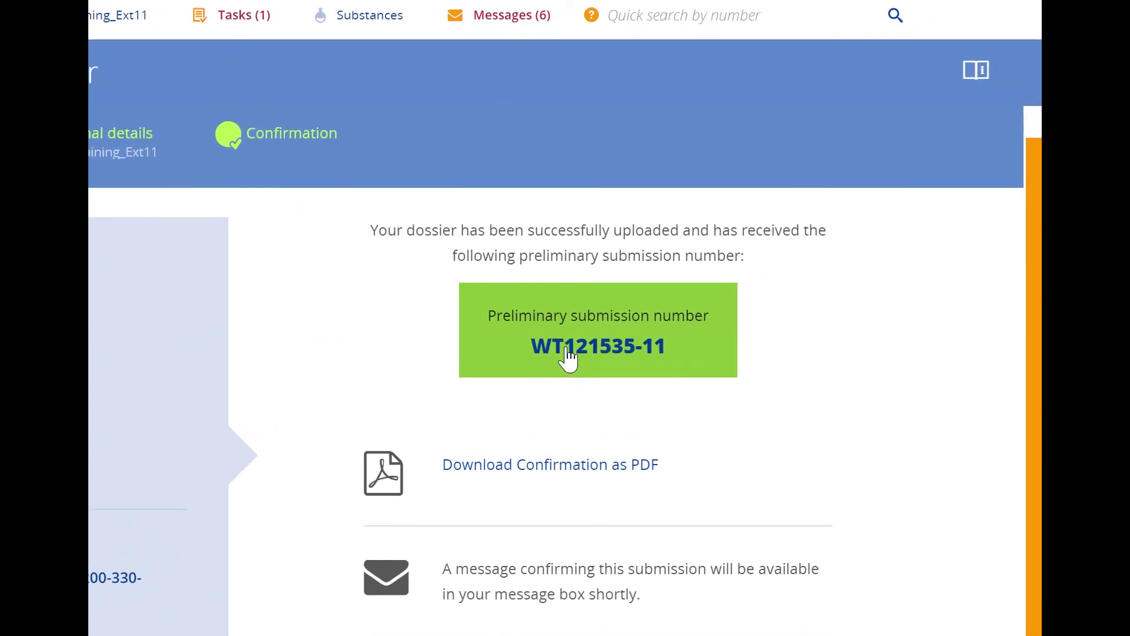
{"action": "left_click", "coordinate": [568, 353]}
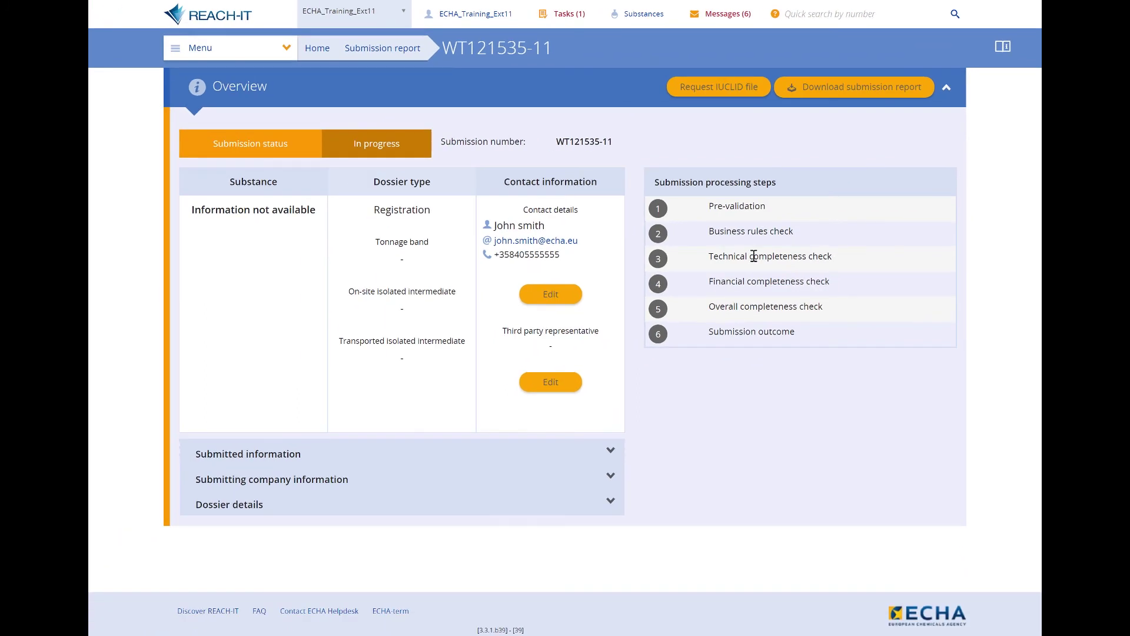